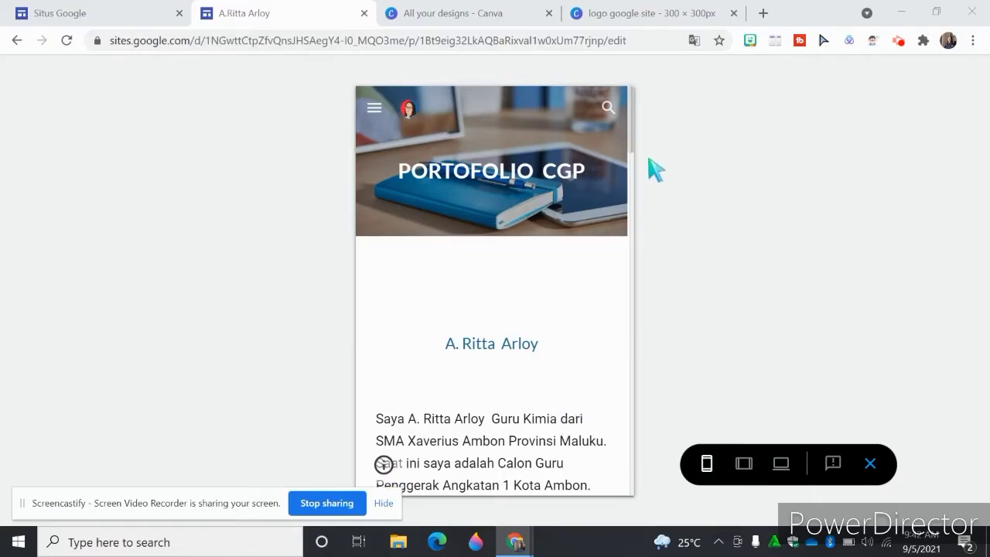
Step: Examine the portfolio home page in the phone preview and follow its PROFIL SAYA picture to the profile page
scroll(632, 147, down, 2)
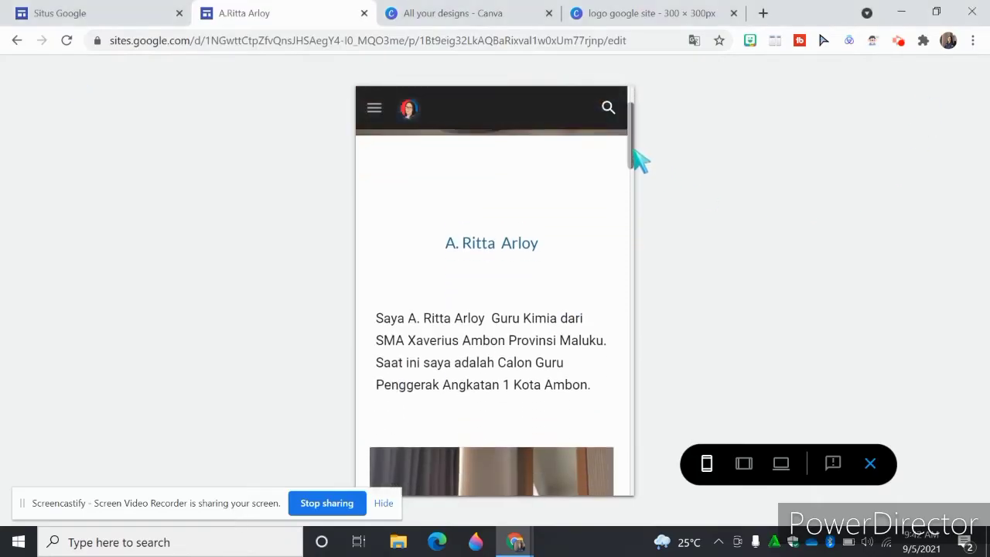
scroll(634, 143, up, 1)
scroll(639, 151, up, 1)
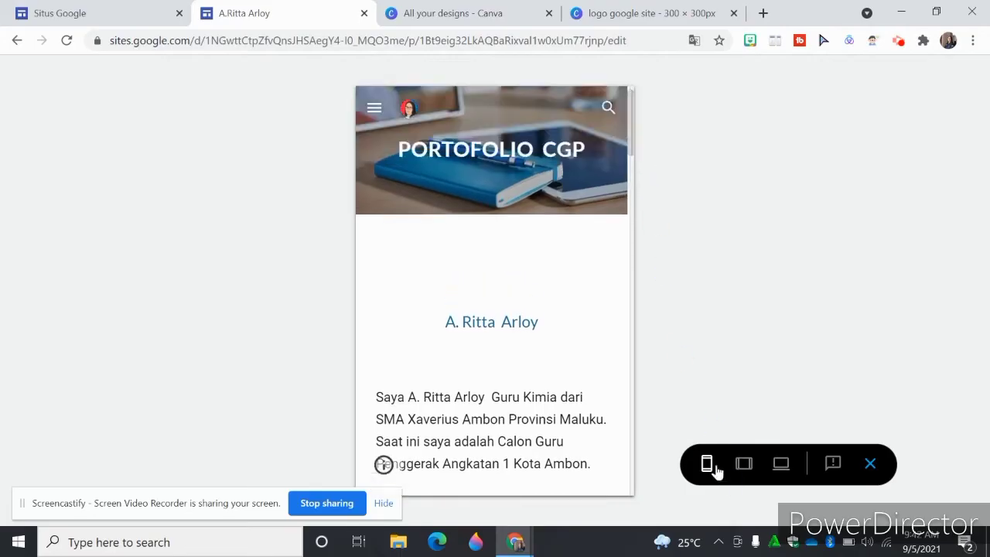
scroll(637, 151, down, 2)
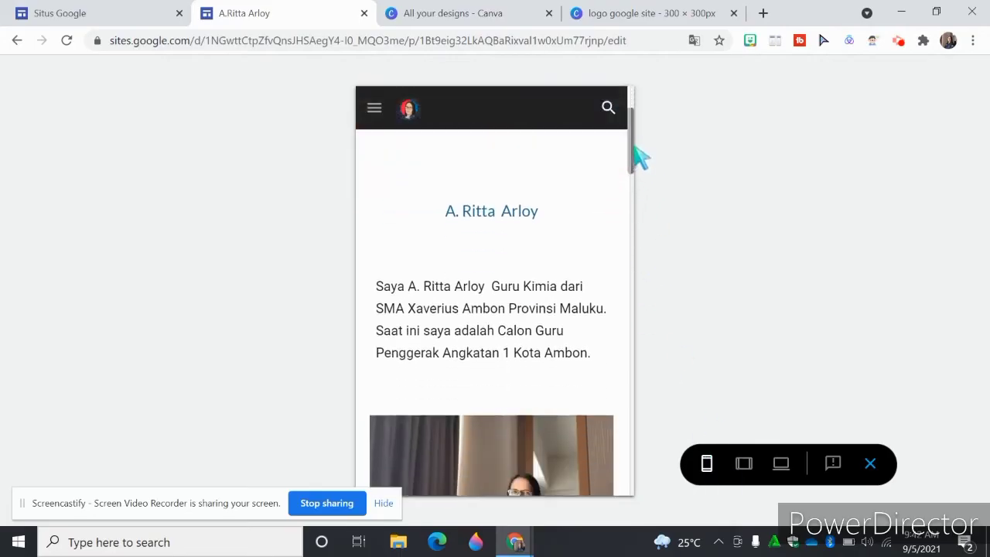
scroll(638, 143, up, 2)
drag(634, 126, 647, 235)
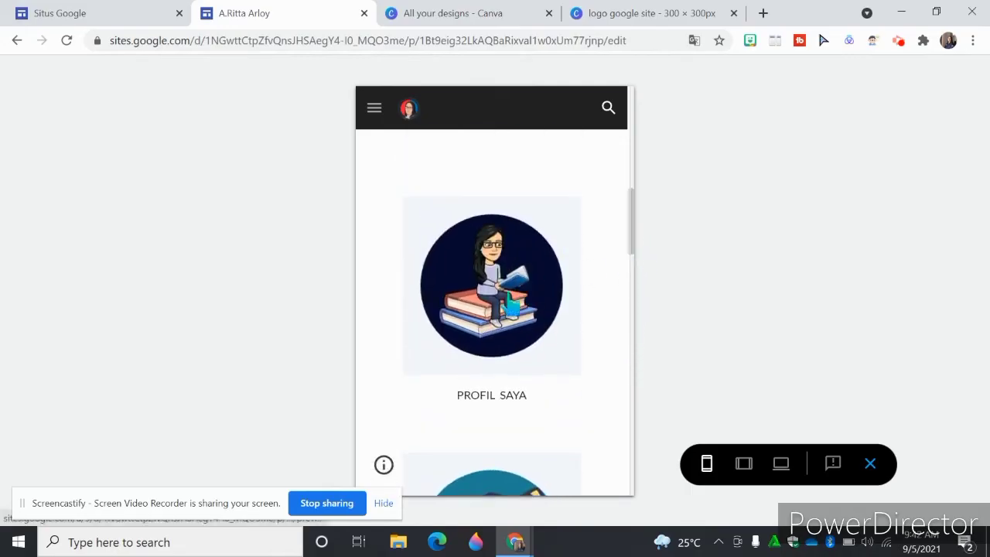
click(511, 303)
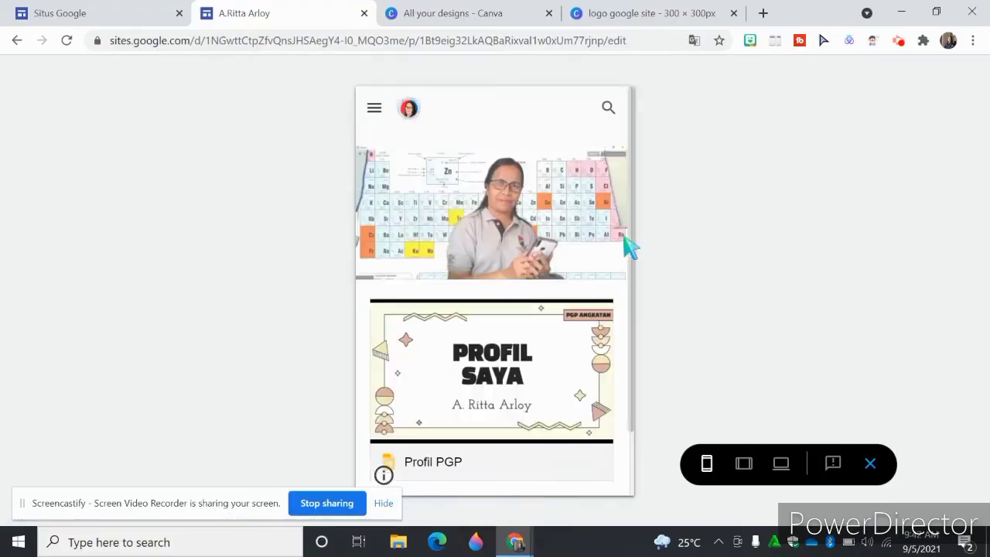
scroll(642, 217, down, 1)
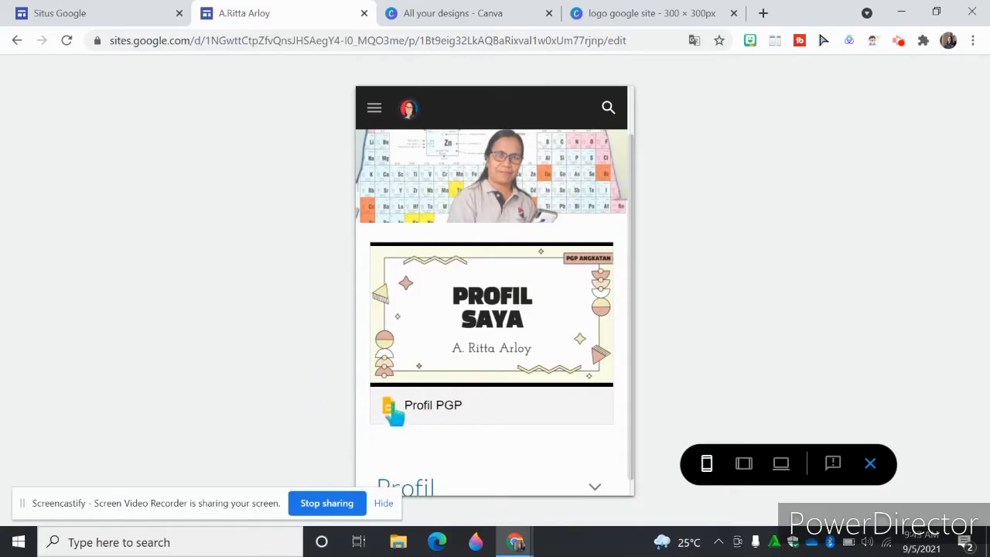
click(376, 110)
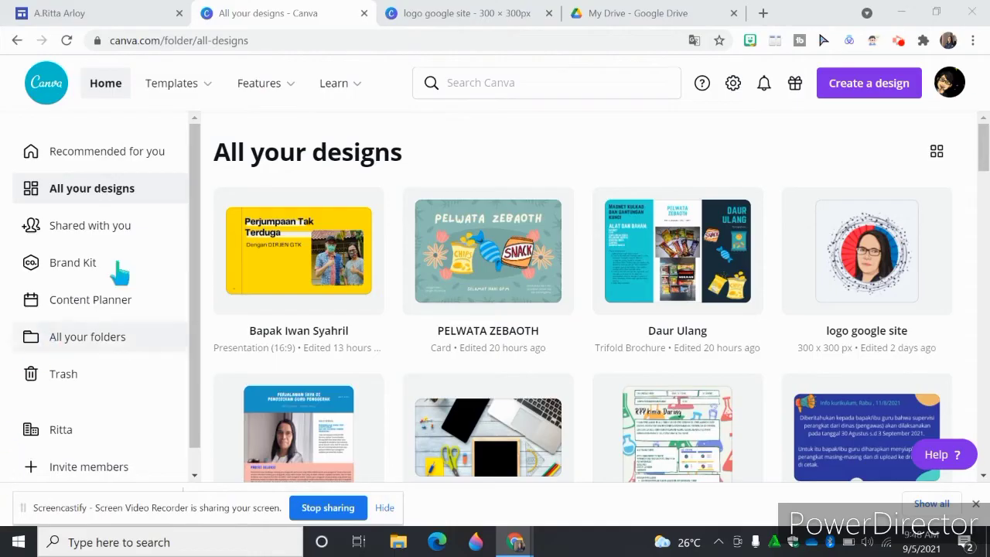
Step: Switch to the Google Sites editor and review the row of circular button pictures on the portfolio home page
click(89, 12)
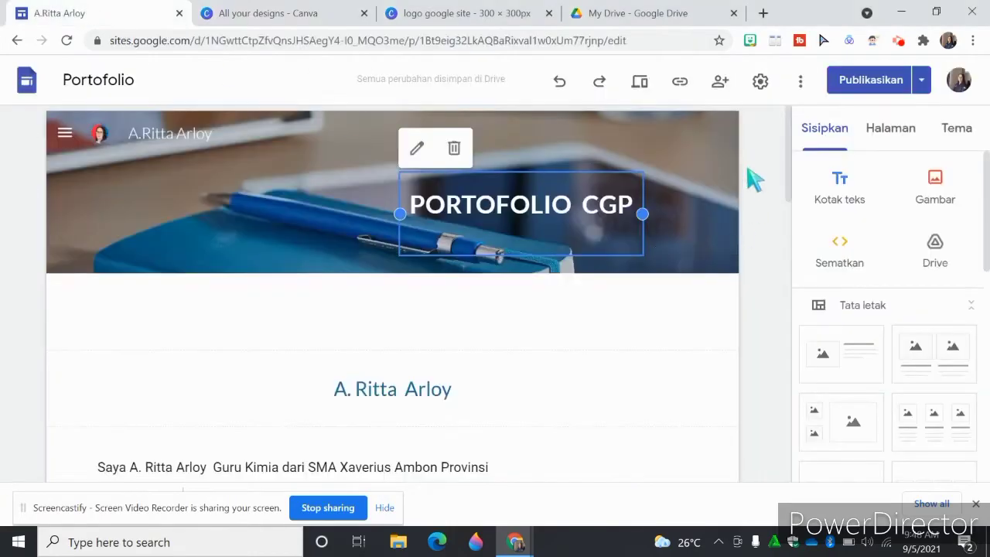
drag(792, 155, 740, 369)
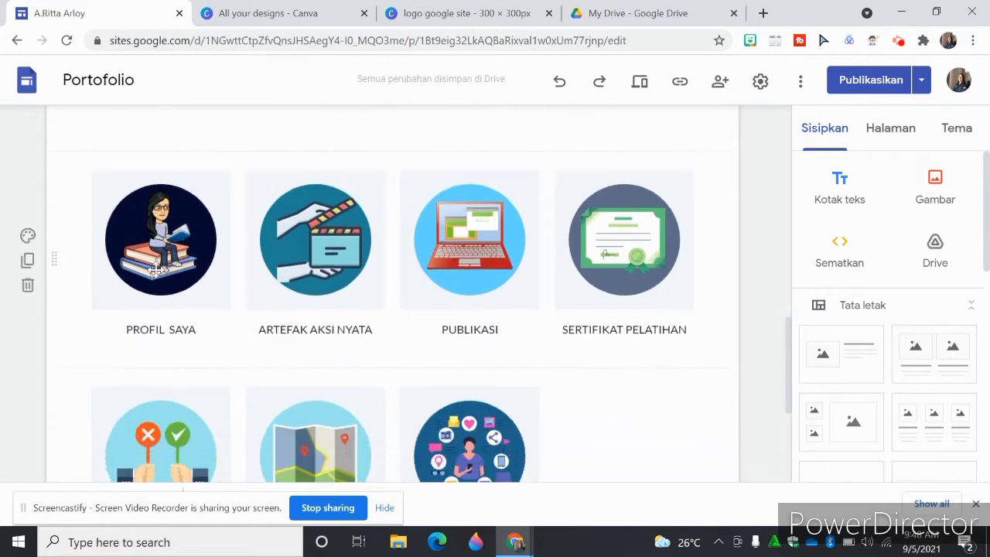
click(508, 244)
Step: Switch to Canva, check the new-design options, and go to blank page 2 of the "logo google site" design
click(321, 17)
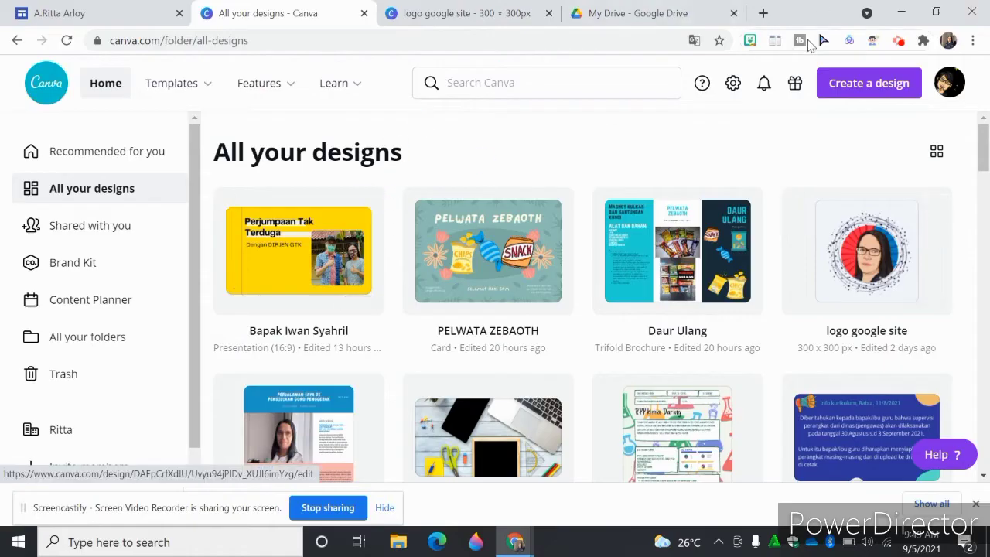
click(866, 87)
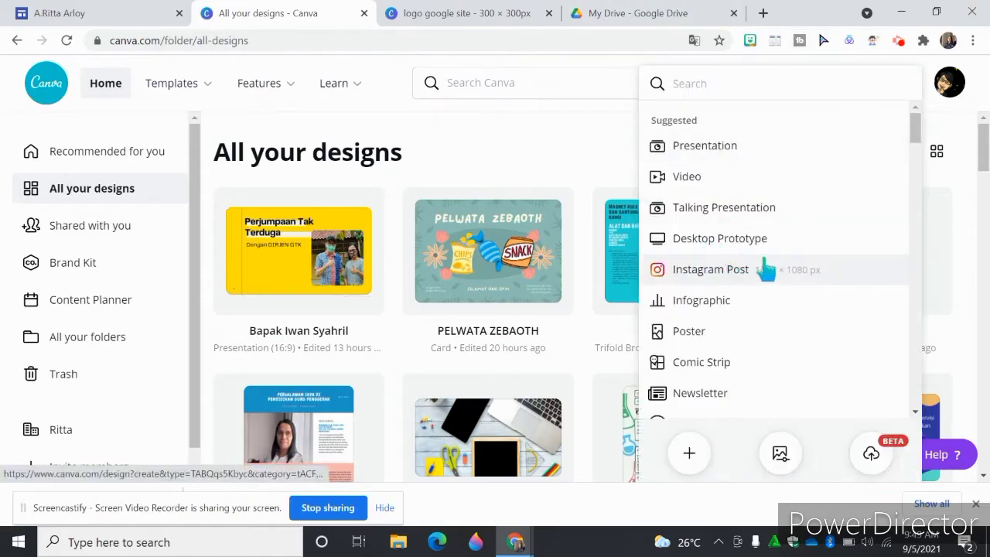
click(466, 14)
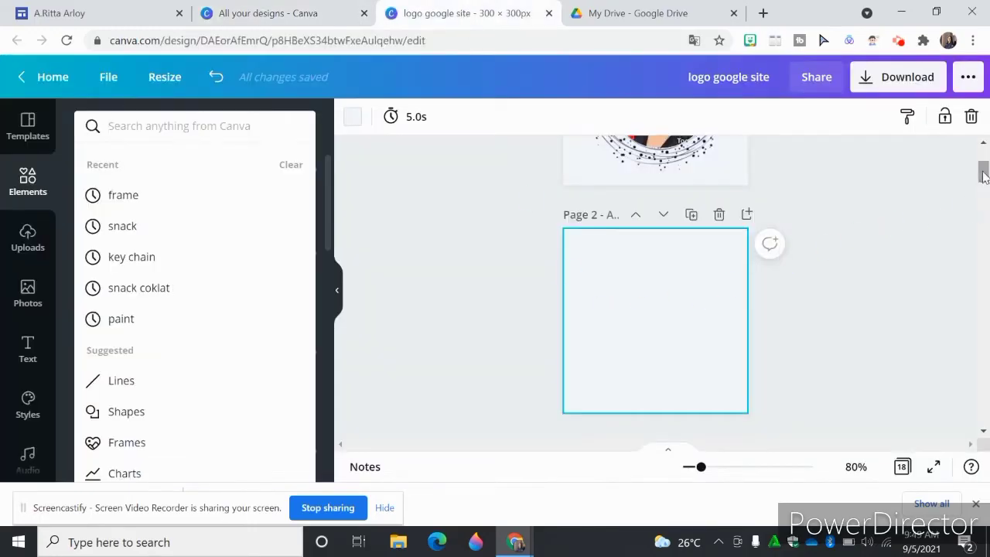
click(983, 431)
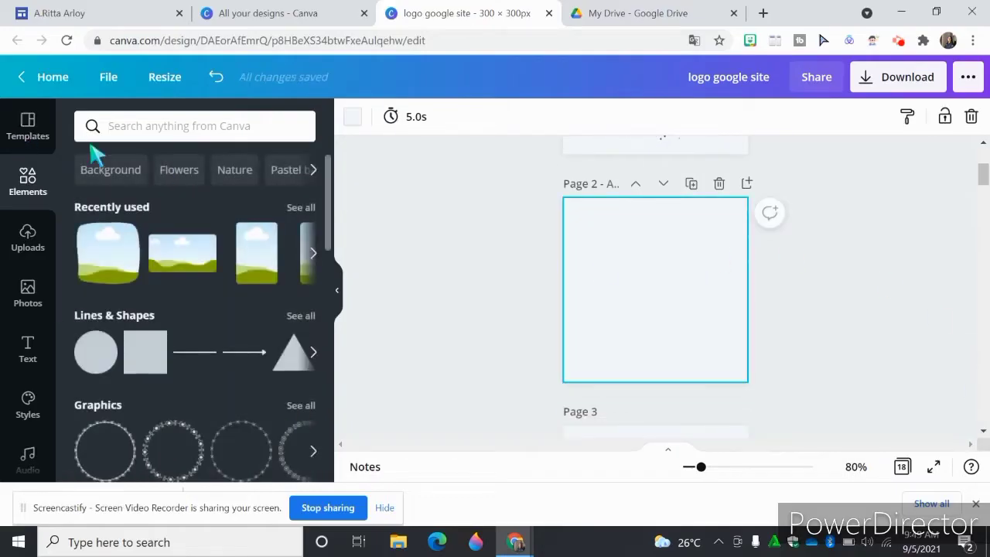
Step: Search the elements for "frame" and add the square photo frame to page 2
click(135, 123)
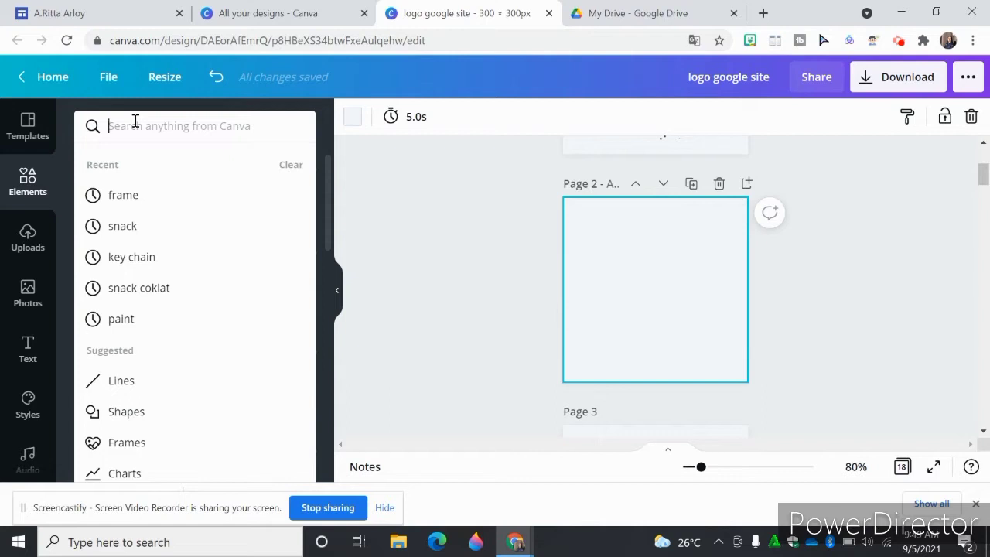
text(FRA)
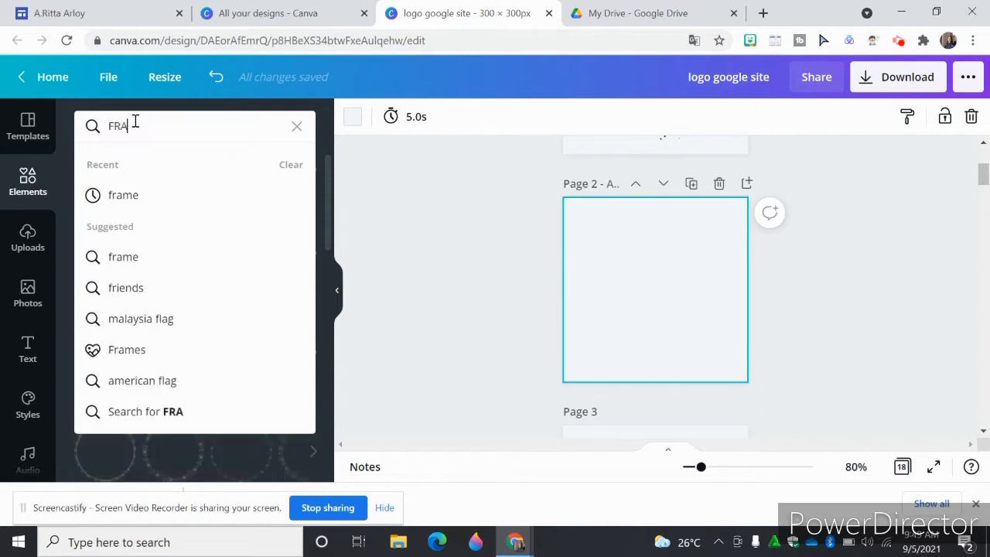
click(117, 193)
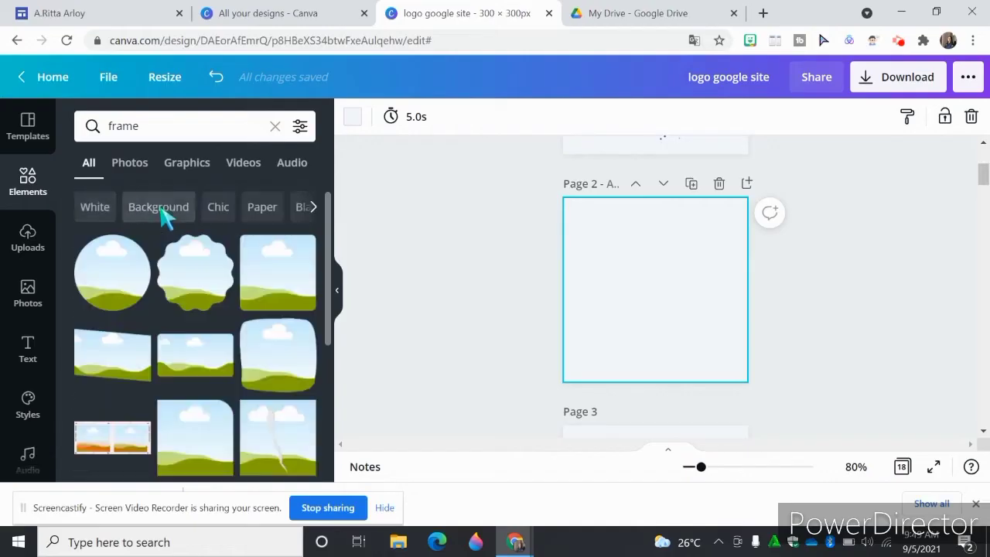
click(289, 277)
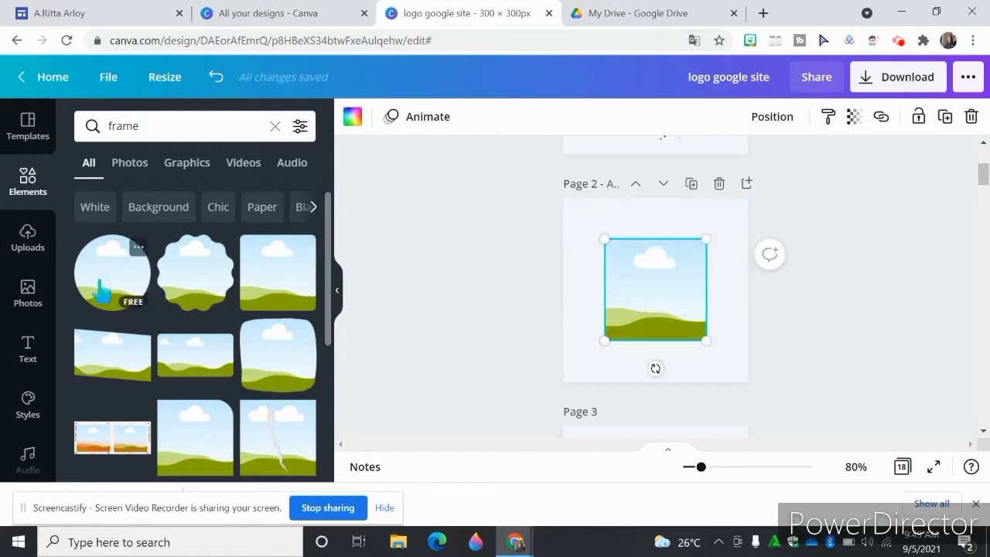
Step: Enlarge the square photo frame slightly at two opposite corners, keeping it centred on page 2
drag(712, 245, 718, 230)
drag(609, 335, 598, 350)
click(743, 310)
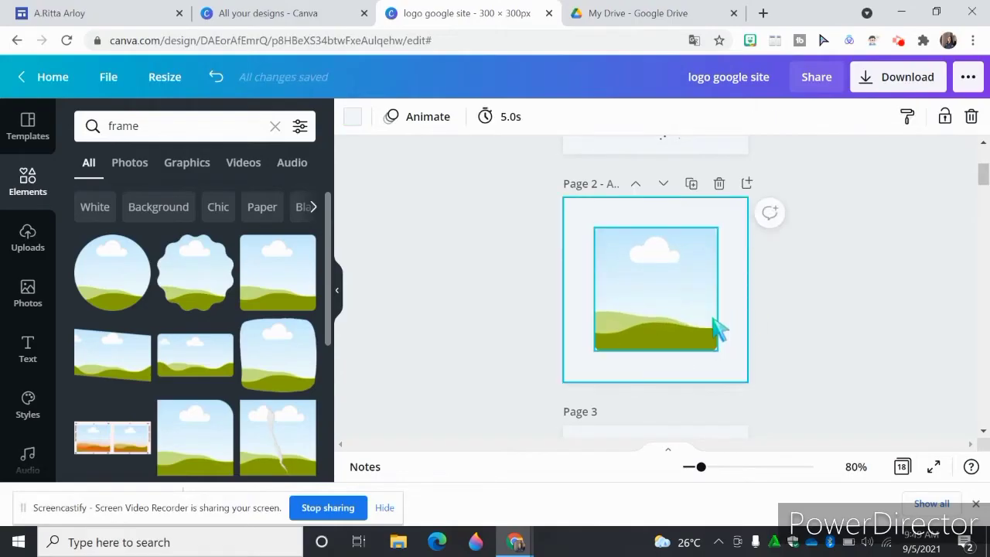
Step: Fill the square frame with the uploaded cartoon portrait of the long-haired woman with glasses
click(679, 324)
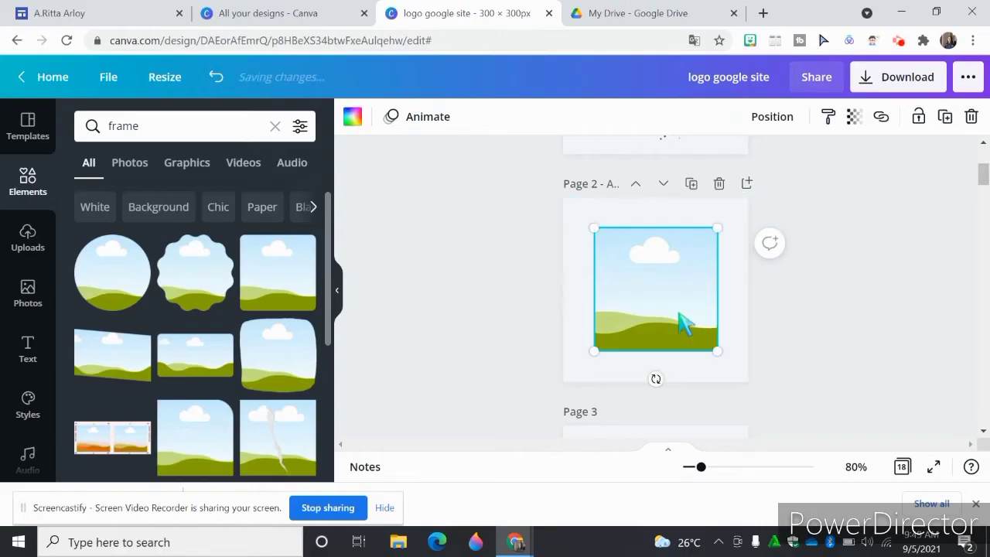
click(28, 239)
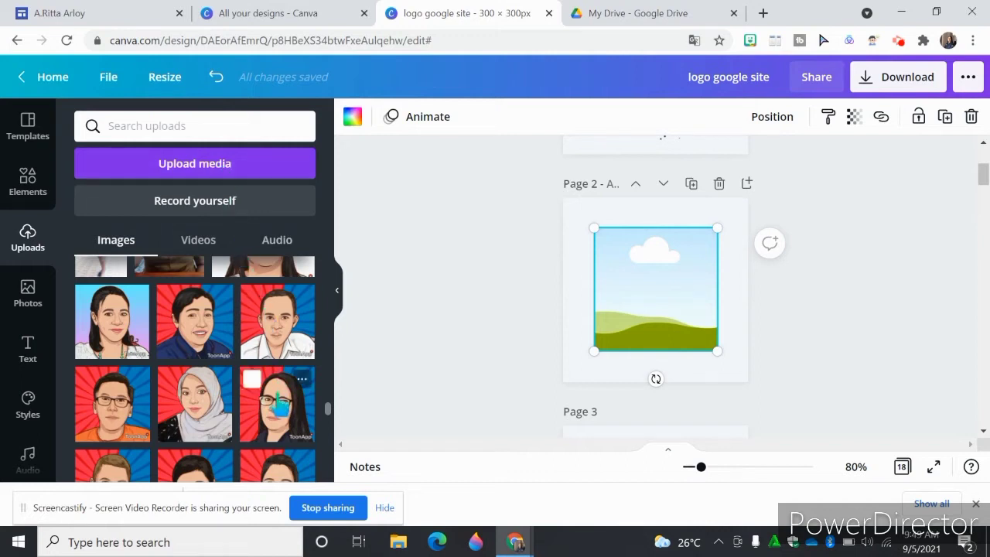
click(278, 408)
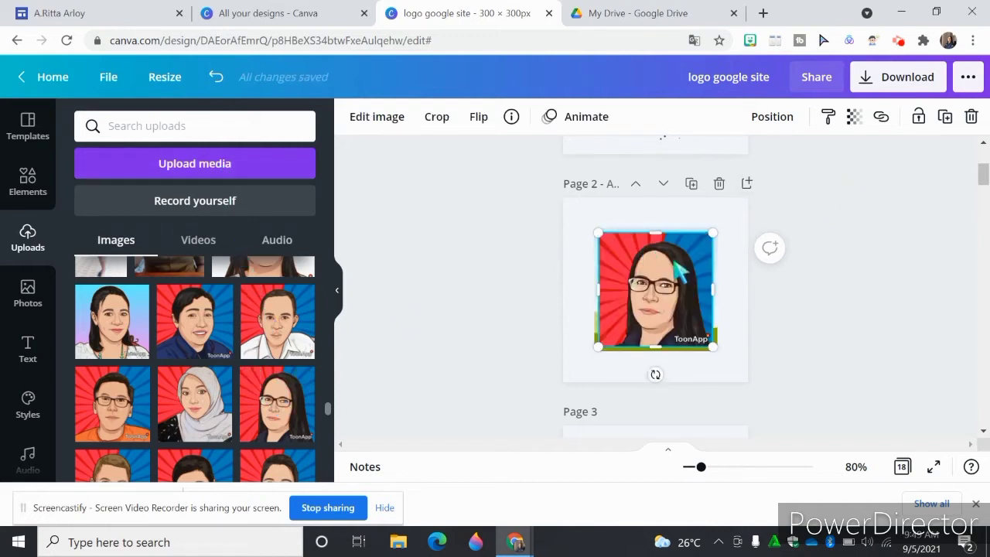
drag(674, 267, 674, 273)
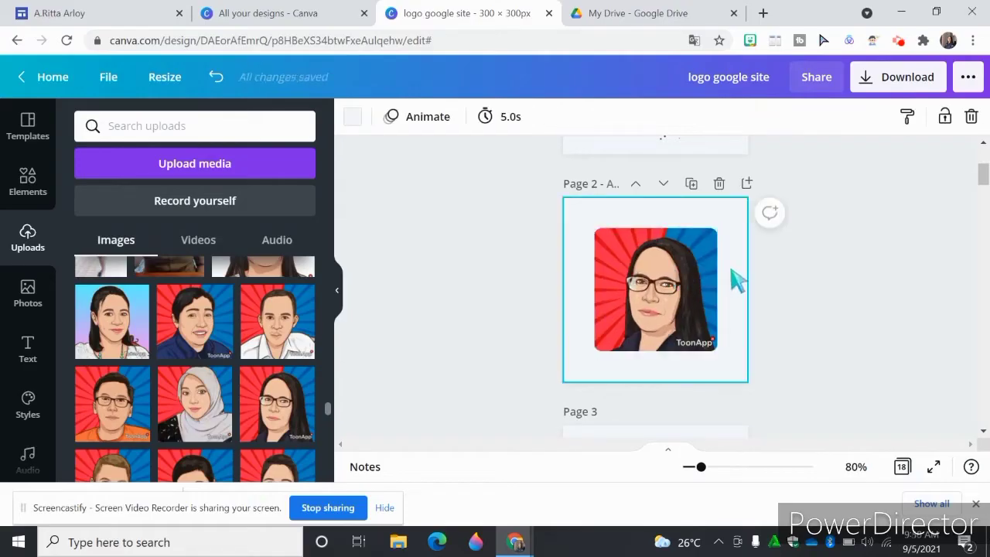
Step: Search the elements for "frame" again and limit the results to graphics
click(31, 195)
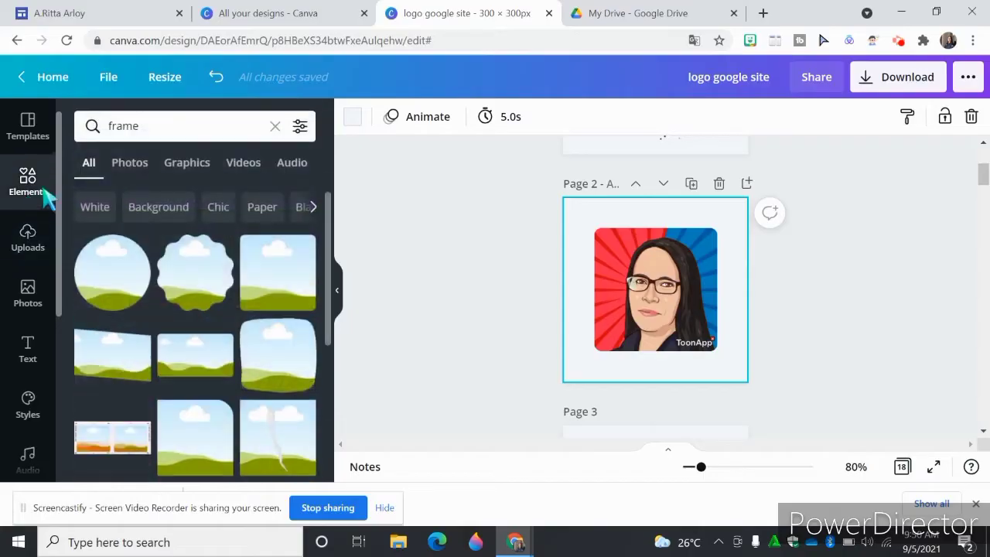
click(186, 126)
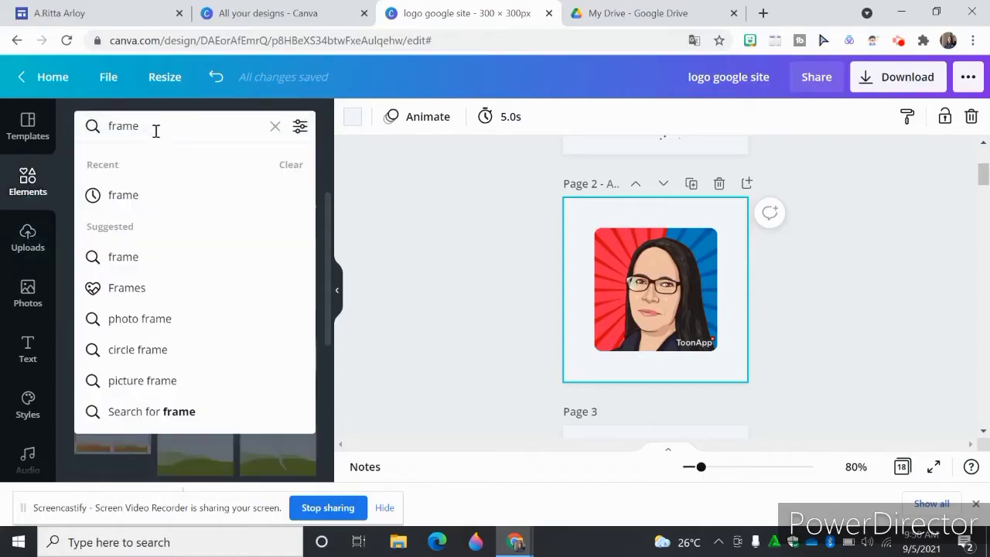
key(Return)
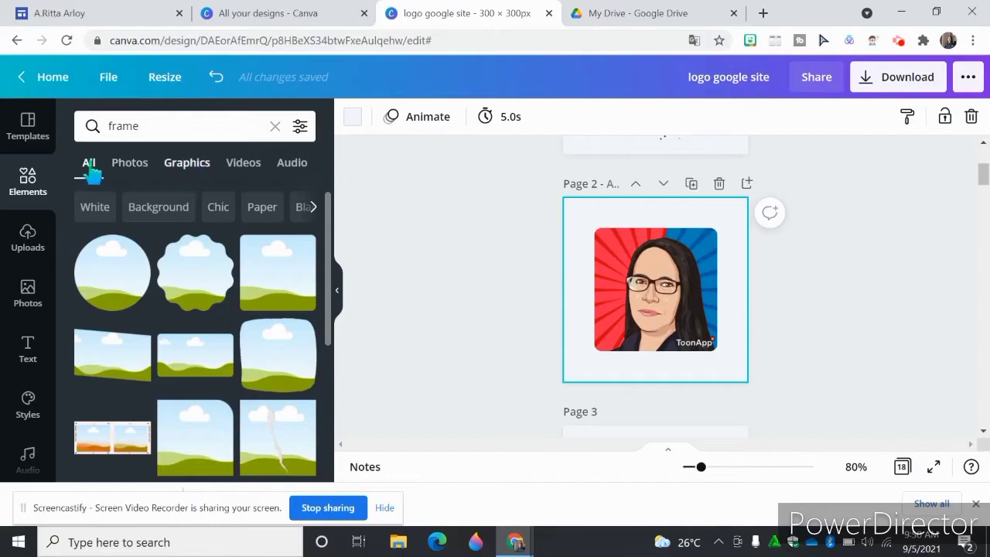
click(188, 172)
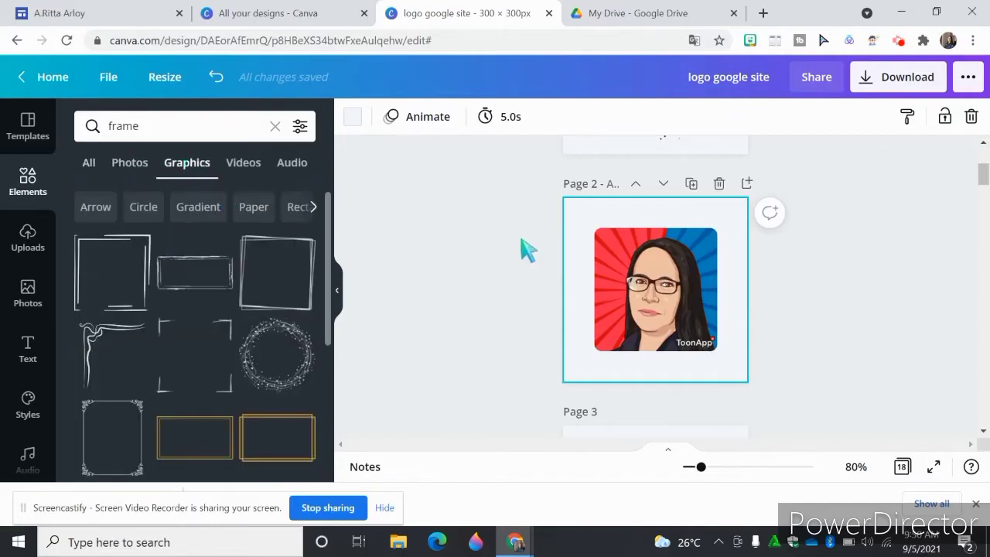
Step: Add the ornate square border graphic to page 2 and enlarge it to surround the portrait
drag(331, 277, 326, 480)
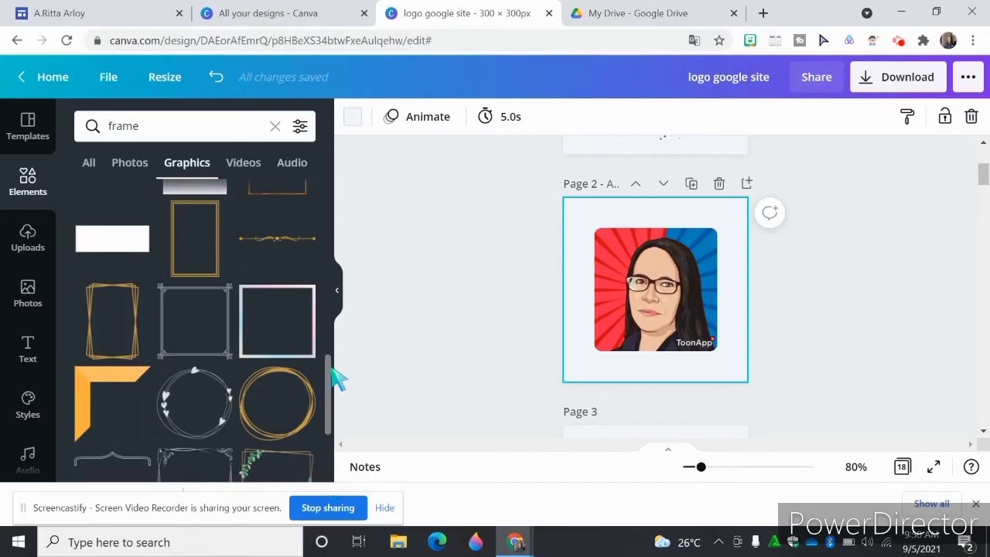
scroll(331, 386, down, 5)
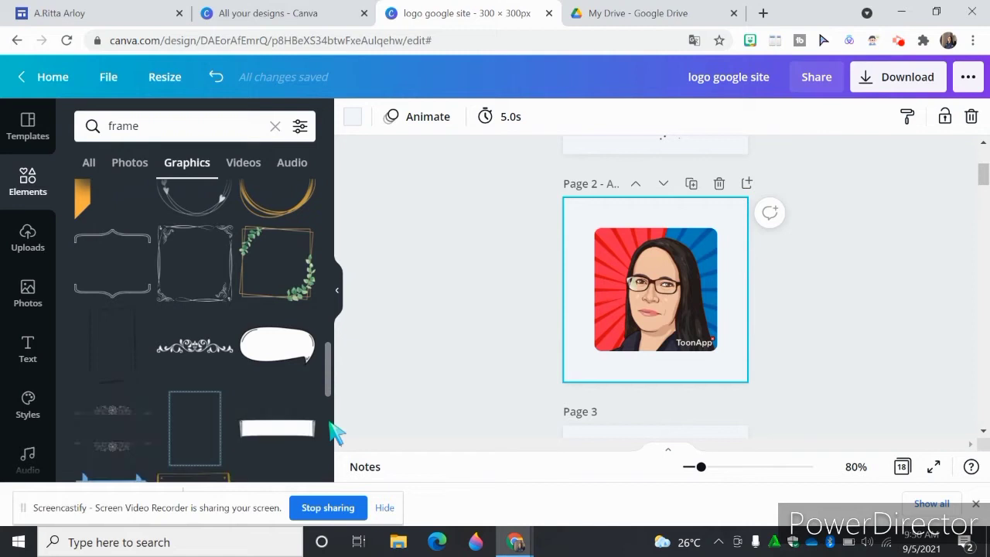
scroll(332, 434, down, 2)
scroll(334, 426, up, 3)
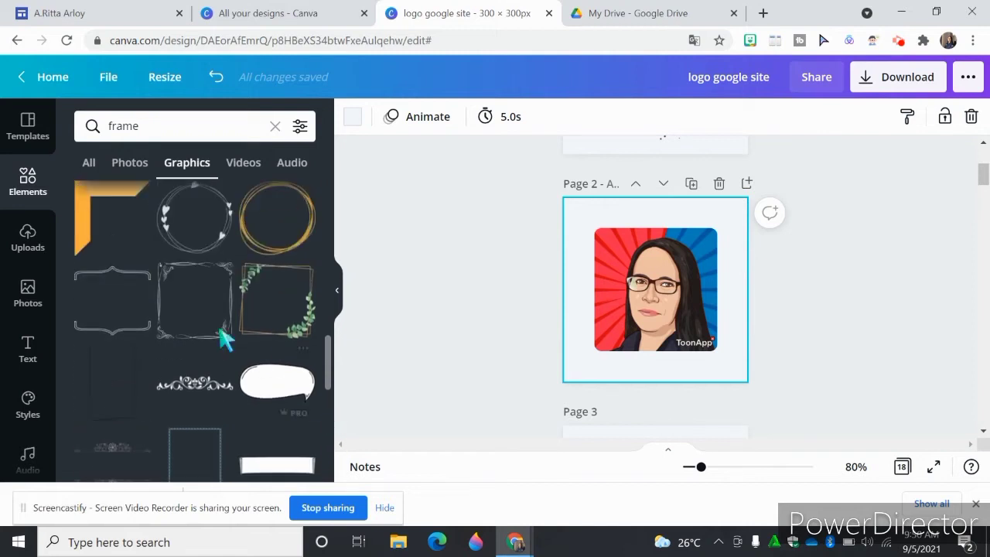
click(205, 308)
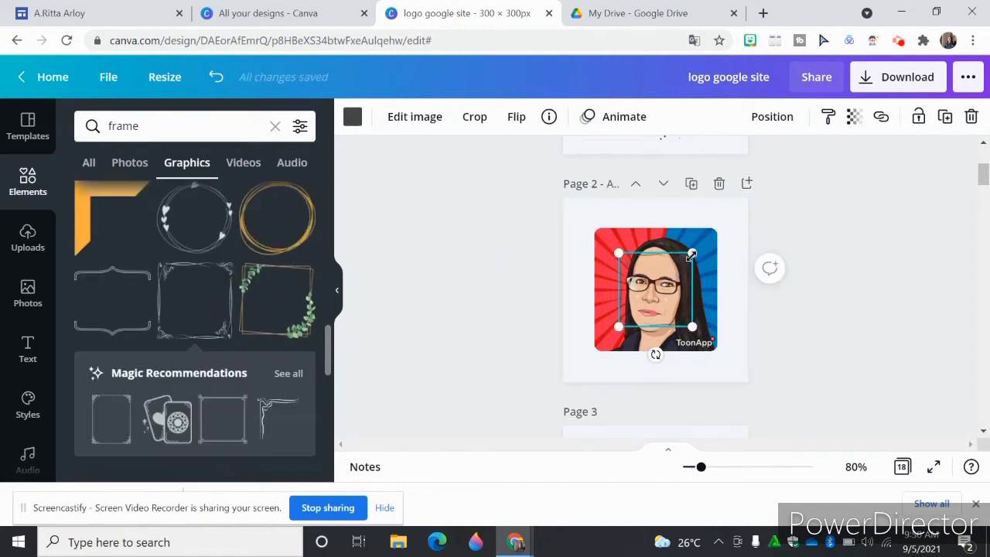
drag(692, 252, 735, 235)
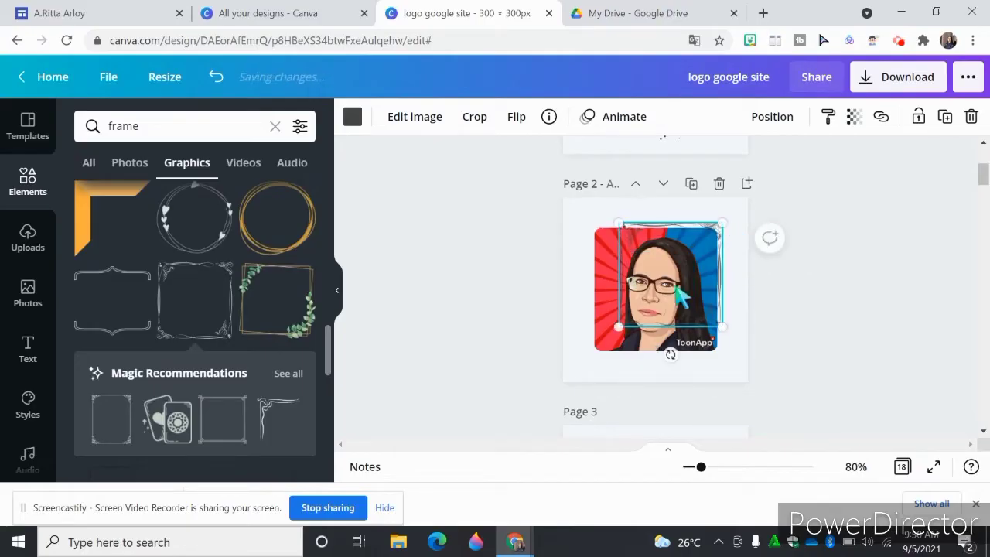
drag(619, 328, 586, 360)
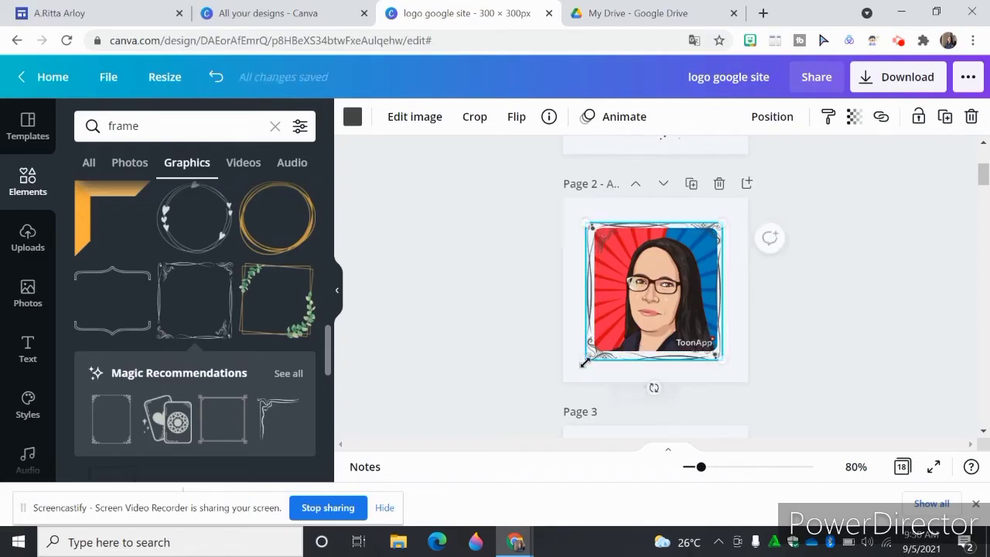
Step: Recolour the ornate border around the portrait dark navy from the document colours
click(353, 117)
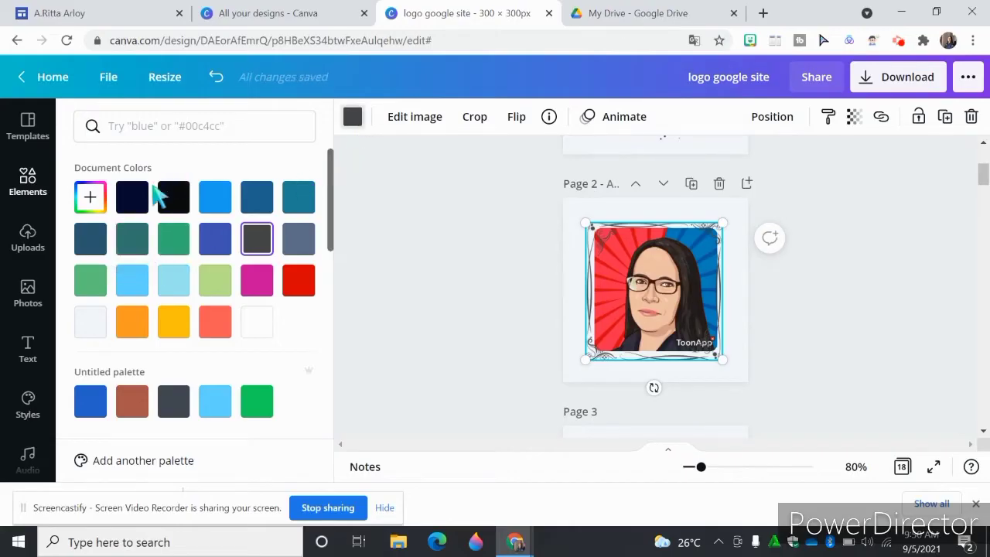
click(130, 199)
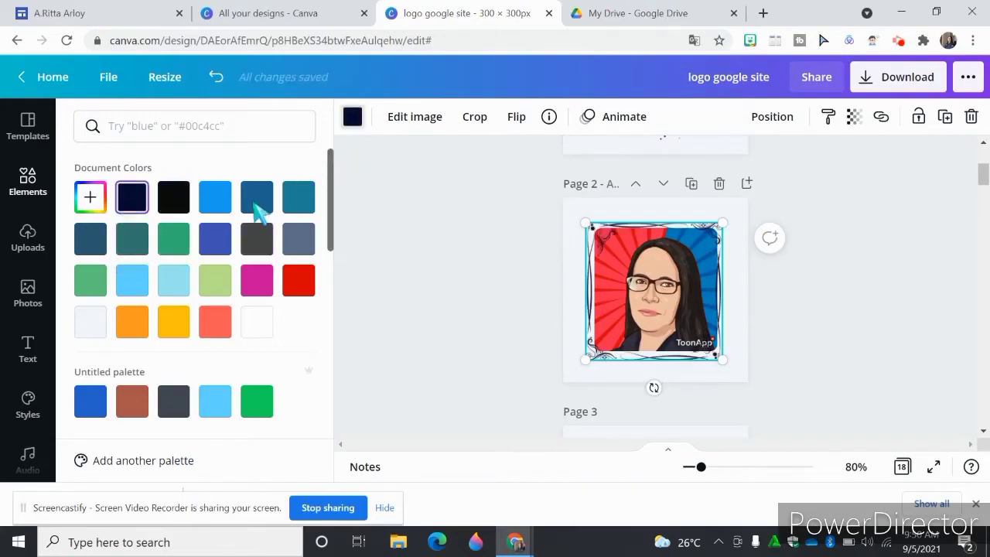
click(558, 313)
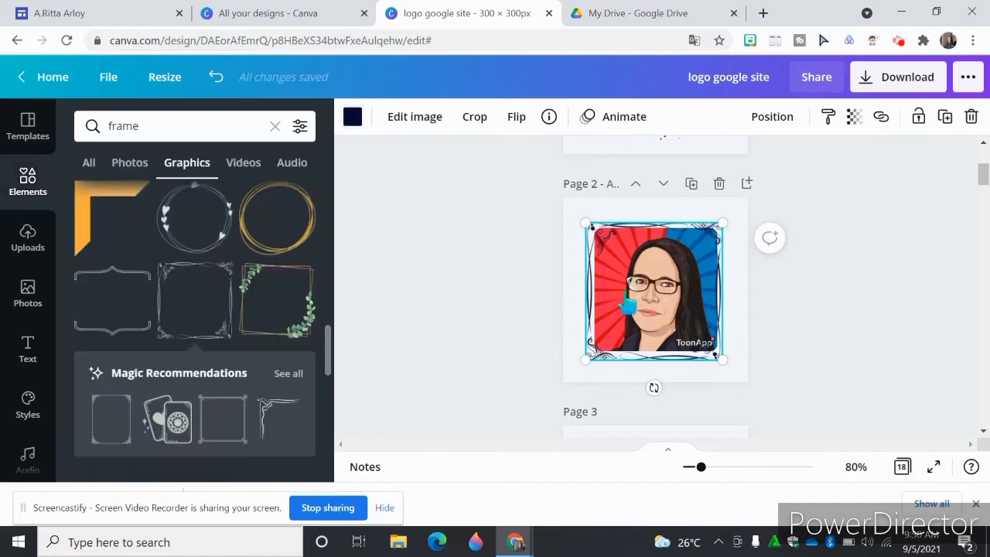
Step: Examine the round image buttons on the portfolio page in Google Sites and return to the Canva logo design
click(770, 302)
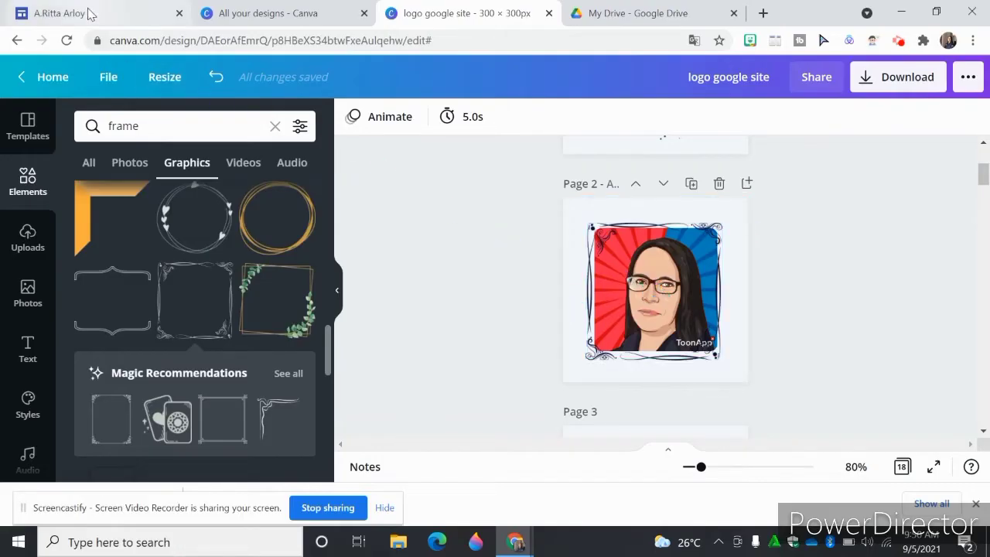
click(91, 11)
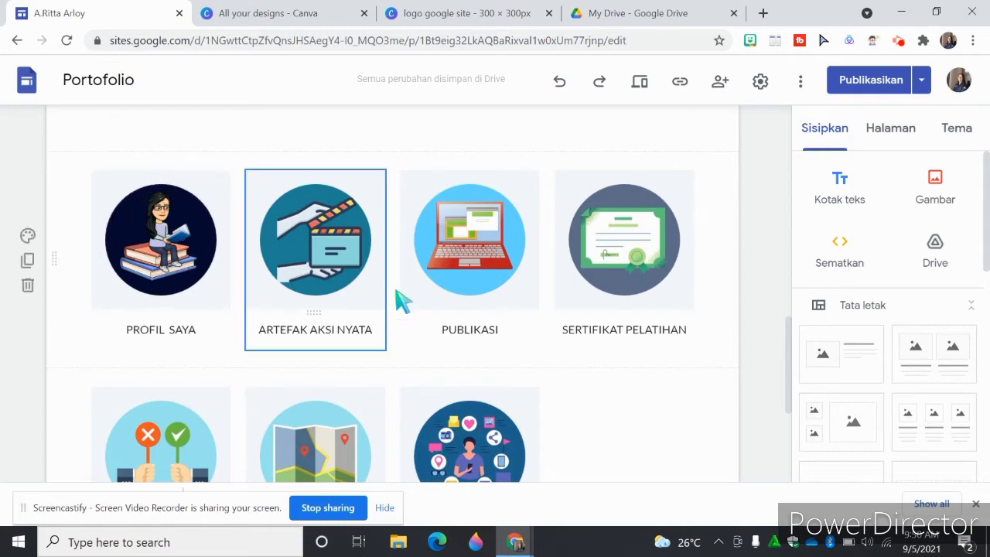
click(479, 11)
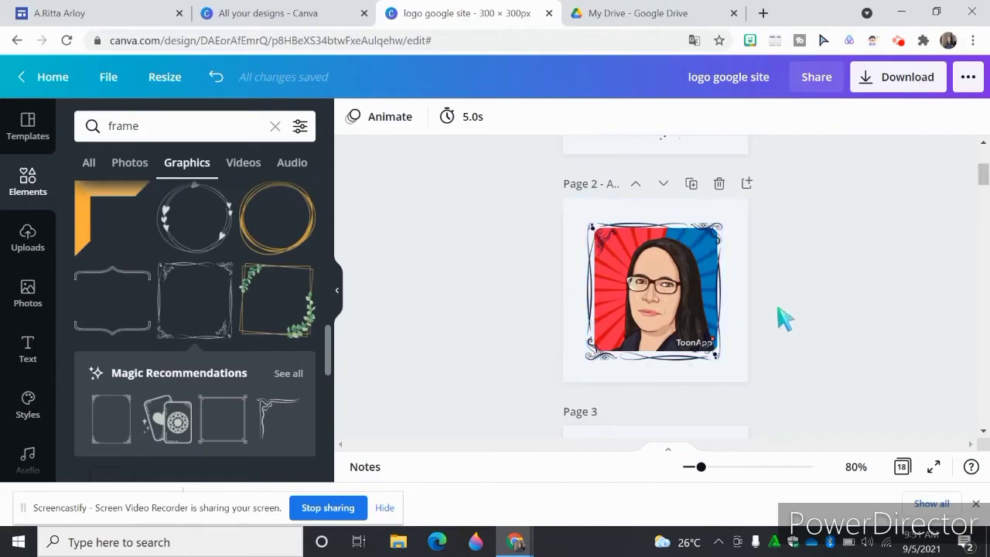
Step: Duplicate page 2 and delete the ornate border from the copy on page 3
click(693, 183)
click(663, 297)
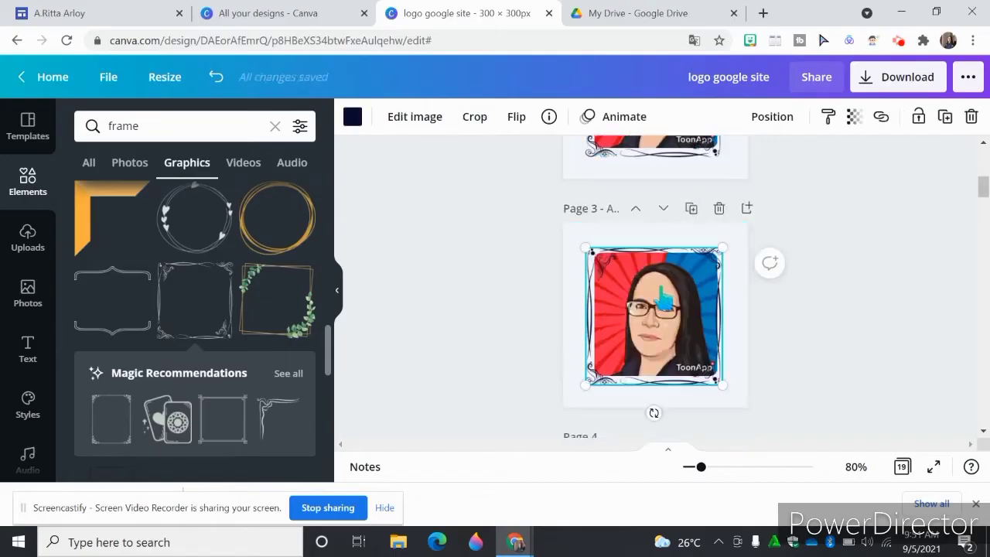
key(Delete)
Step: Remove the portrait from the square frame on page 3 and fill the empty frame with dark navy from the document colours
click(661, 287)
key(Delete)
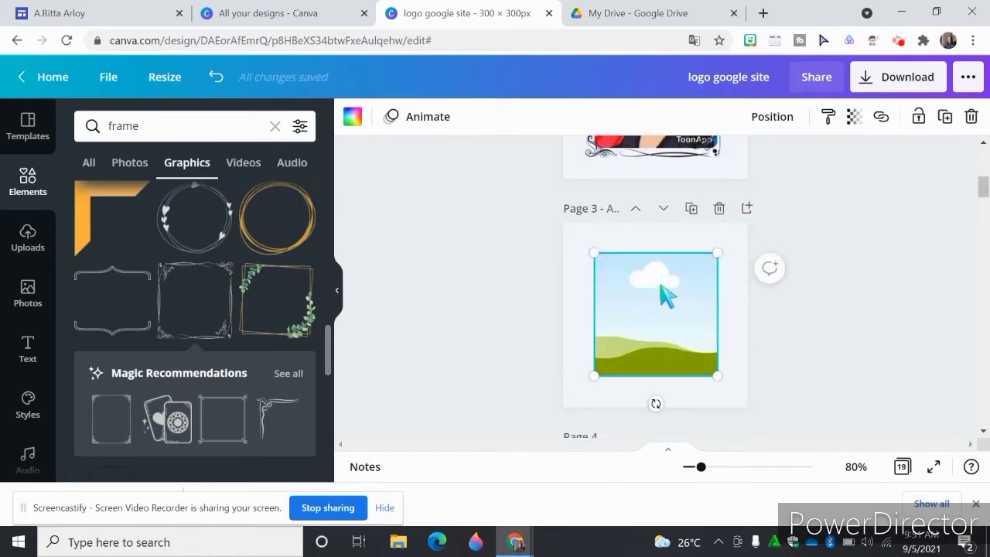
click(352, 117)
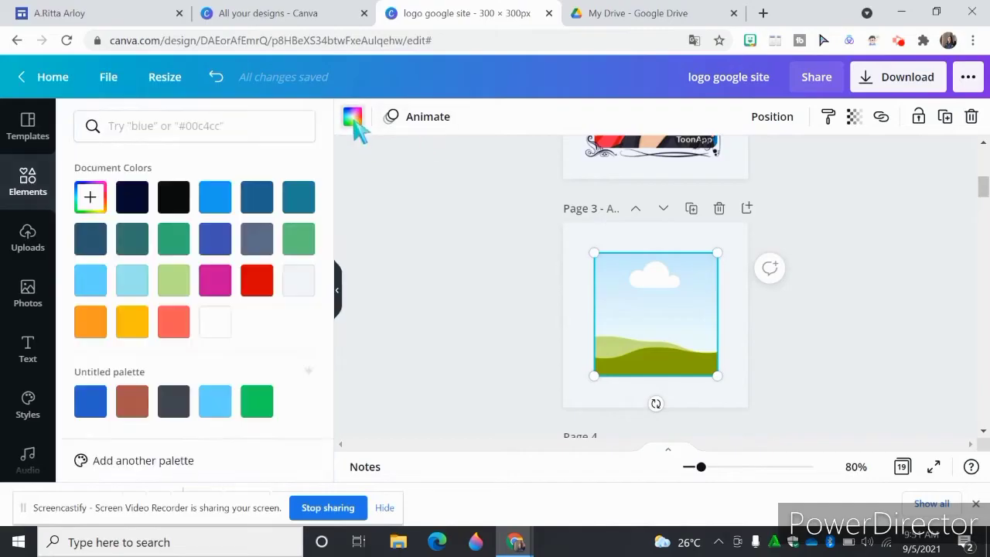
click(133, 200)
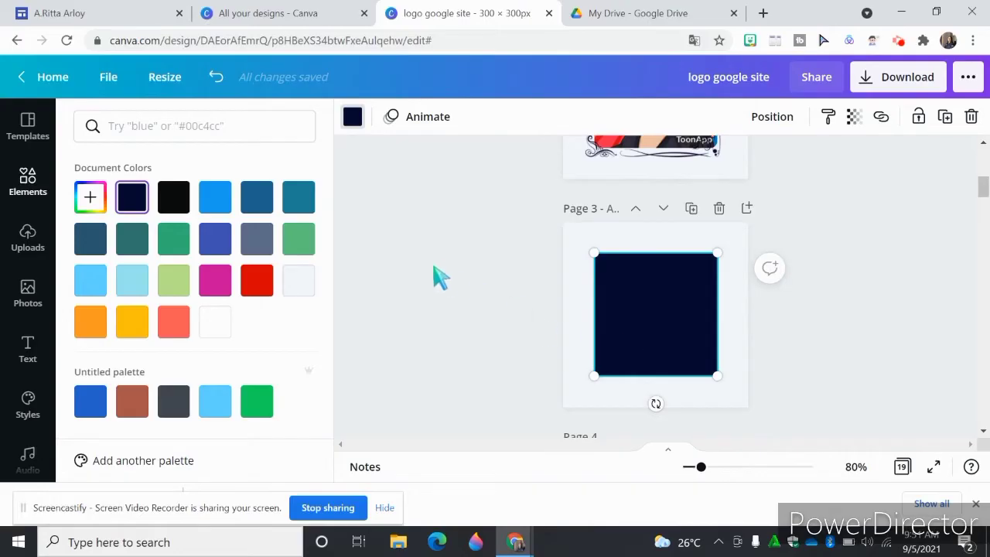
Step: Search the elements for "CERTIFICATE"
click(31, 185)
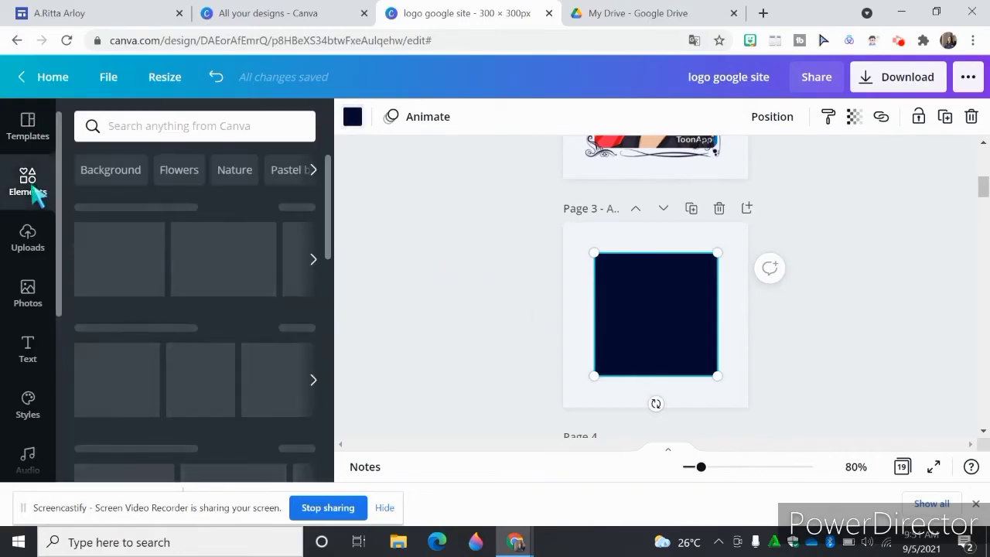
click(139, 125)
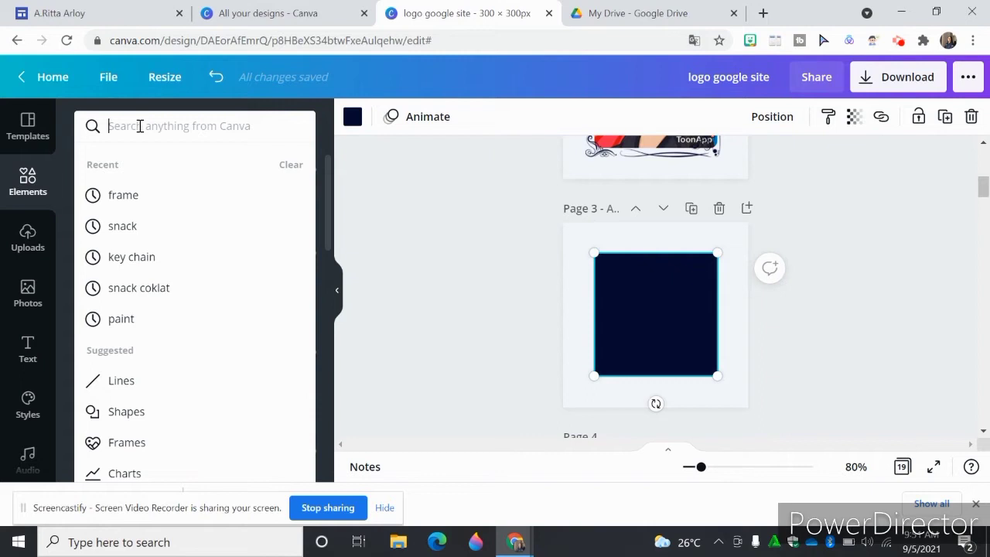
text(CER)
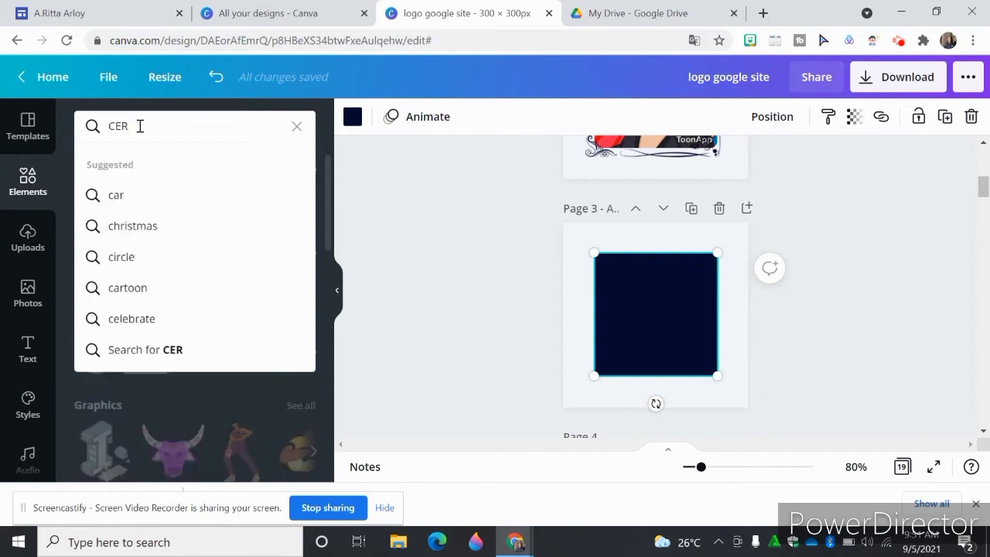
text(TIFICATE)
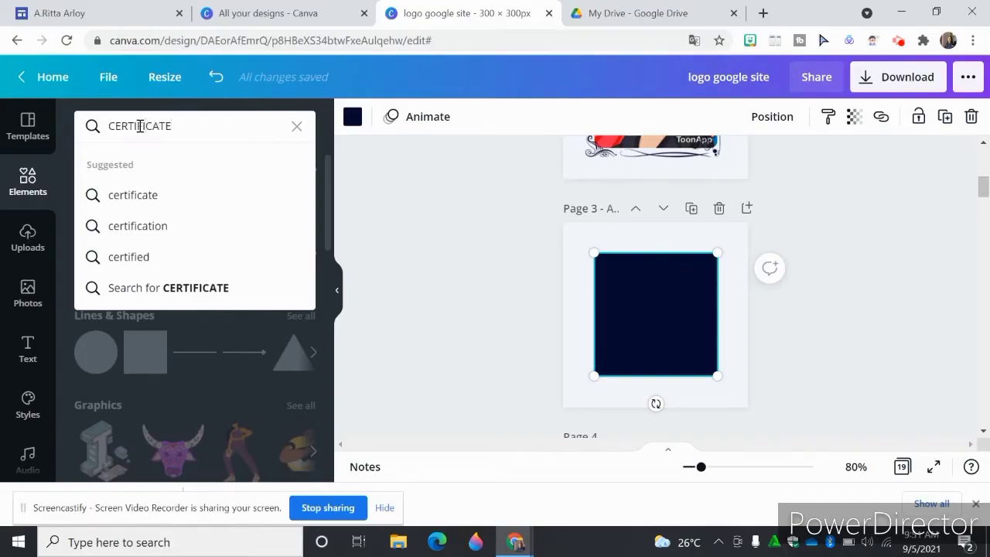
key(Return)
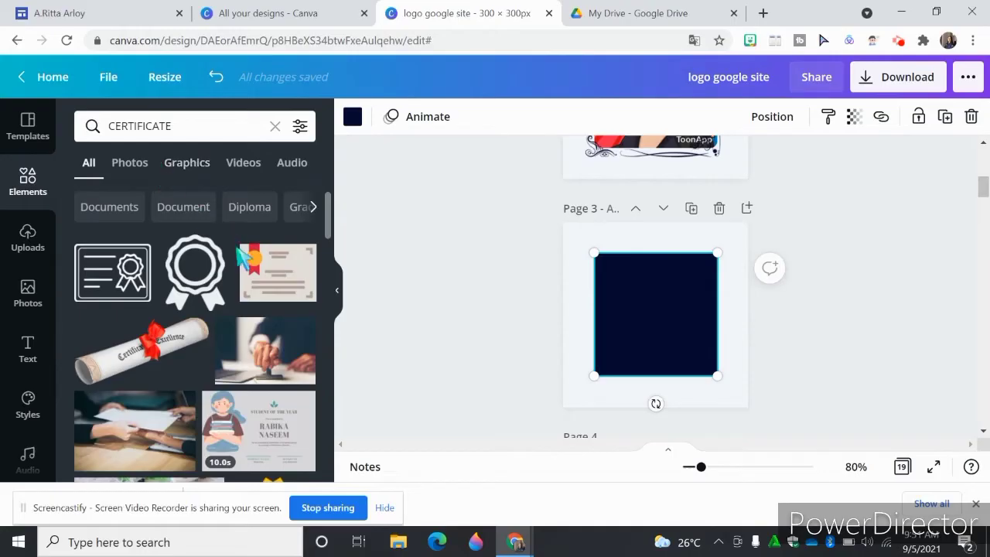
Step: Add the beige certificate graphic with the red ribbon to page 3 and enlarge it within the navy square
click(274, 286)
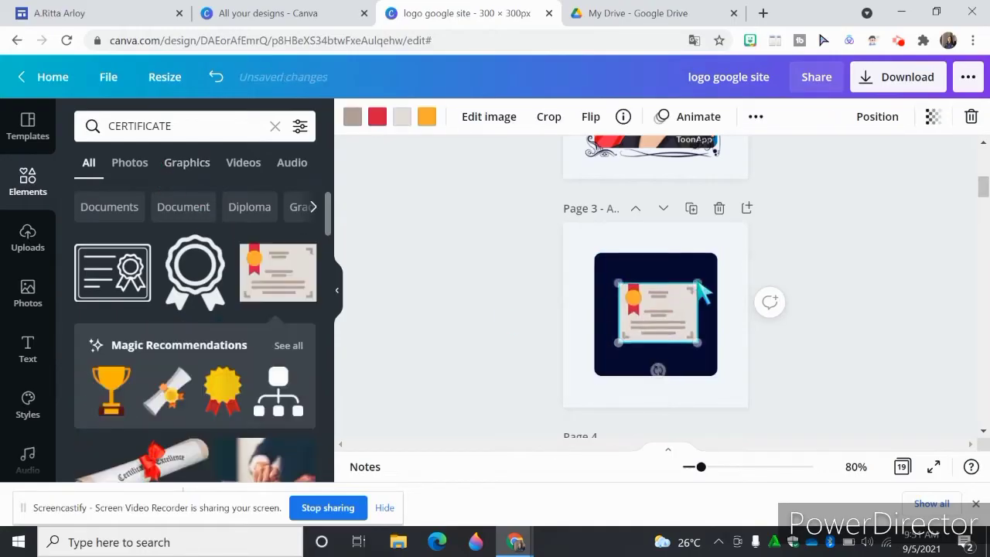
drag(702, 292, 705, 287)
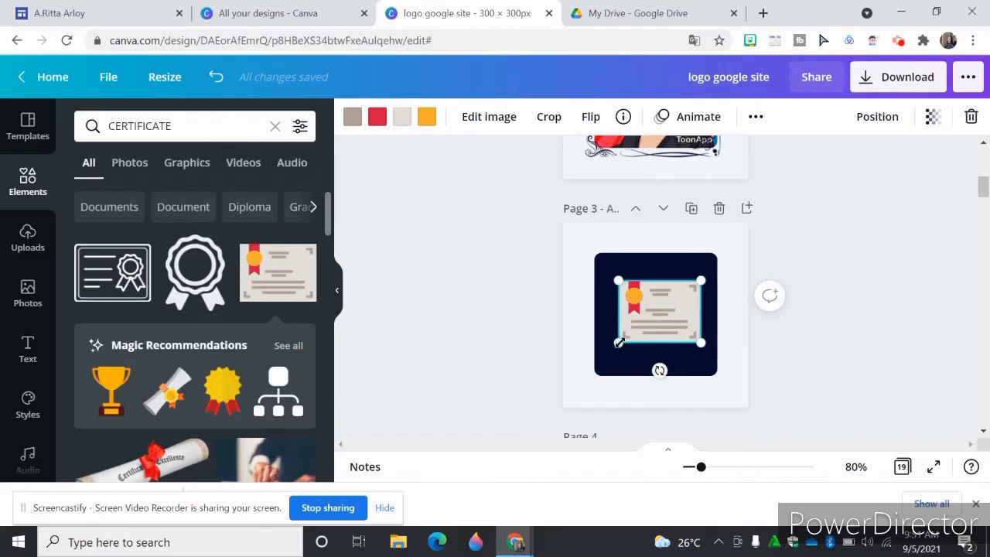
mouse_move(618, 343)
mouse_down()
mouse_move(622, 359)
mouse_move(611, 348)
mouse_up()
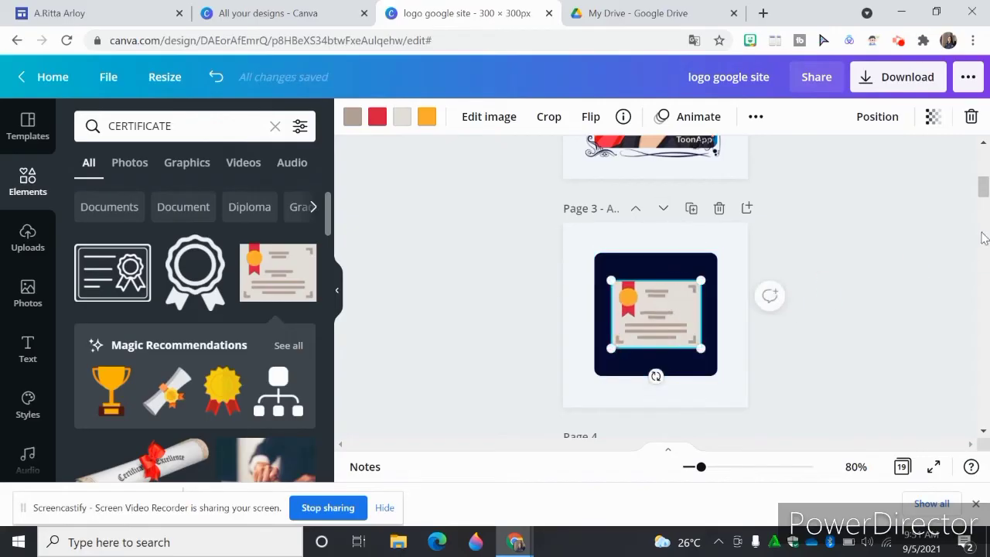
Step: Download only page 2 of the design as a PNG and dismiss the saved-design dialog
drag(988, 188, 987, 184)
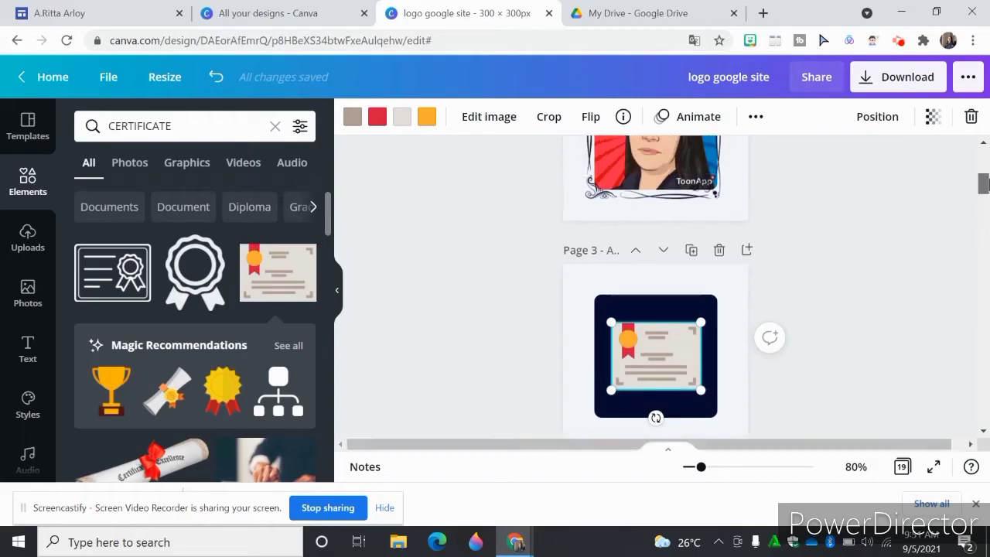
click(905, 85)
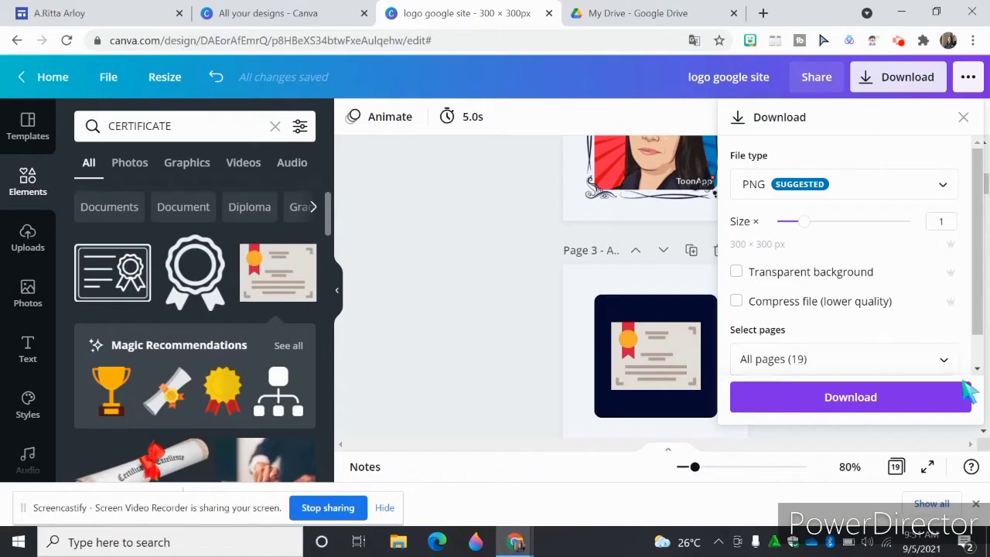
click(945, 361)
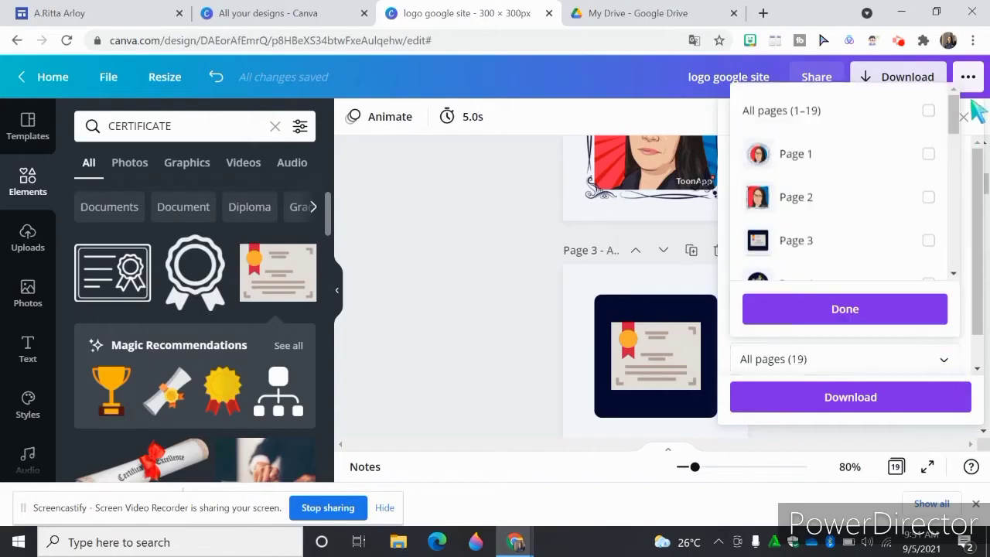
drag(961, 116, 960, 121)
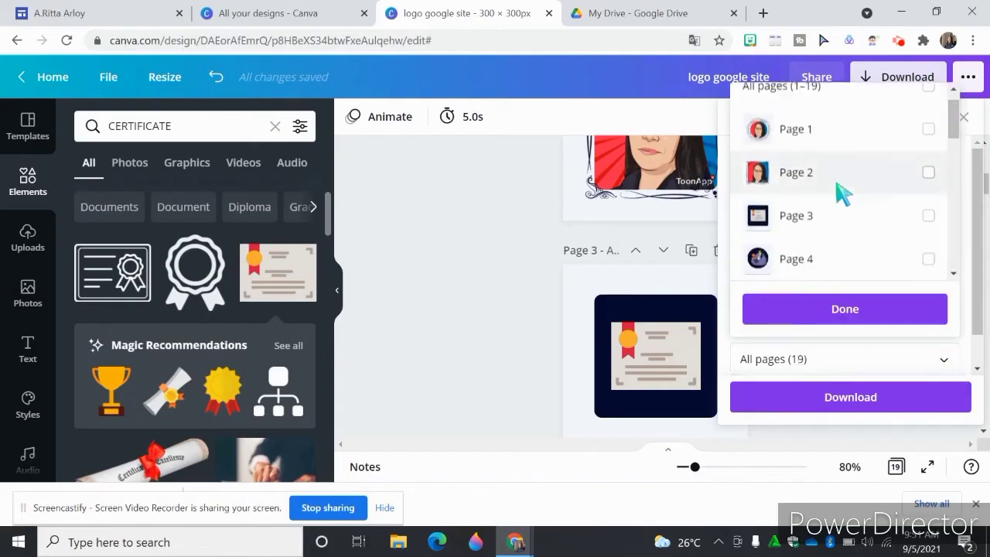
click(929, 173)
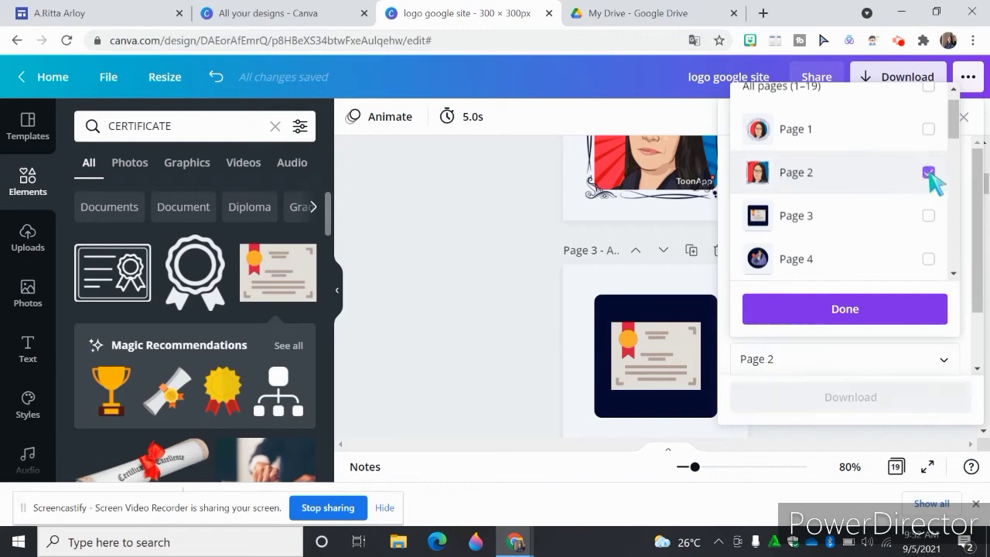
click(835, 313)
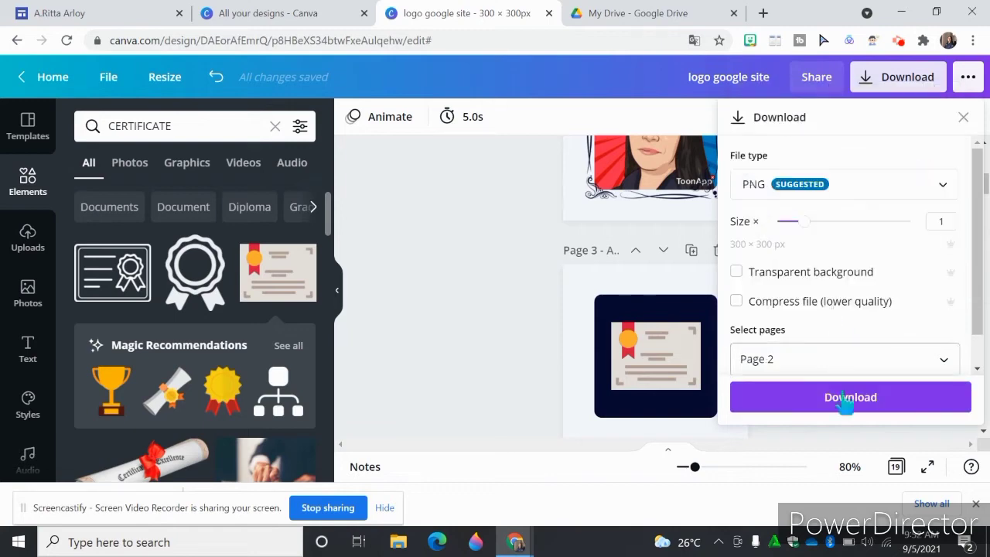
click(879, 403)
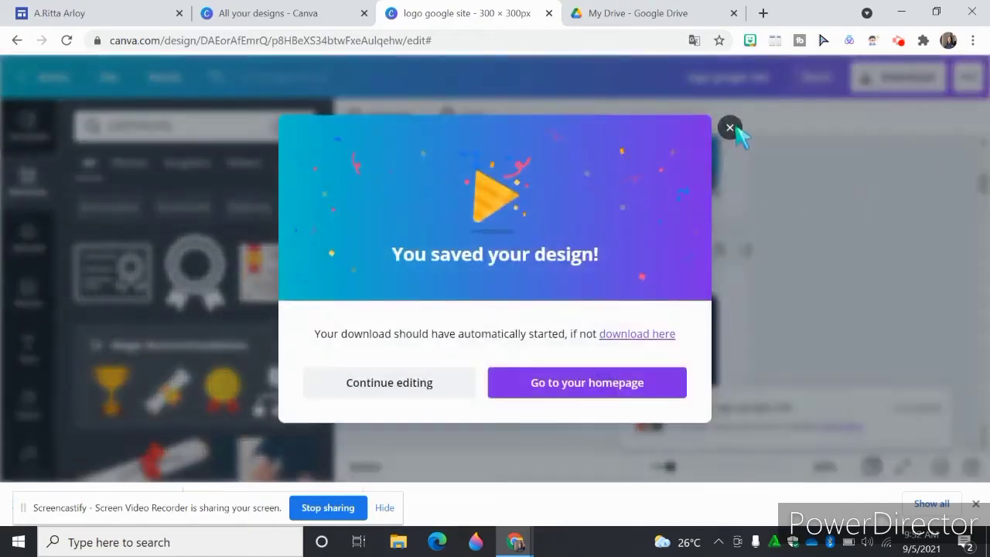
click(730, 128)
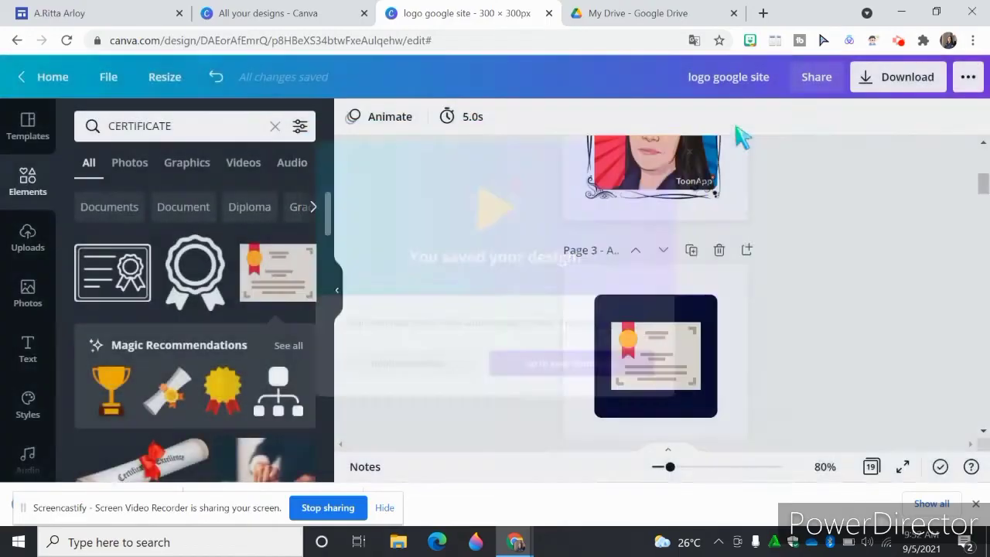
Step: Set up another PNG download limited to page 3 by deselecting all the other pages
click(890, 87)
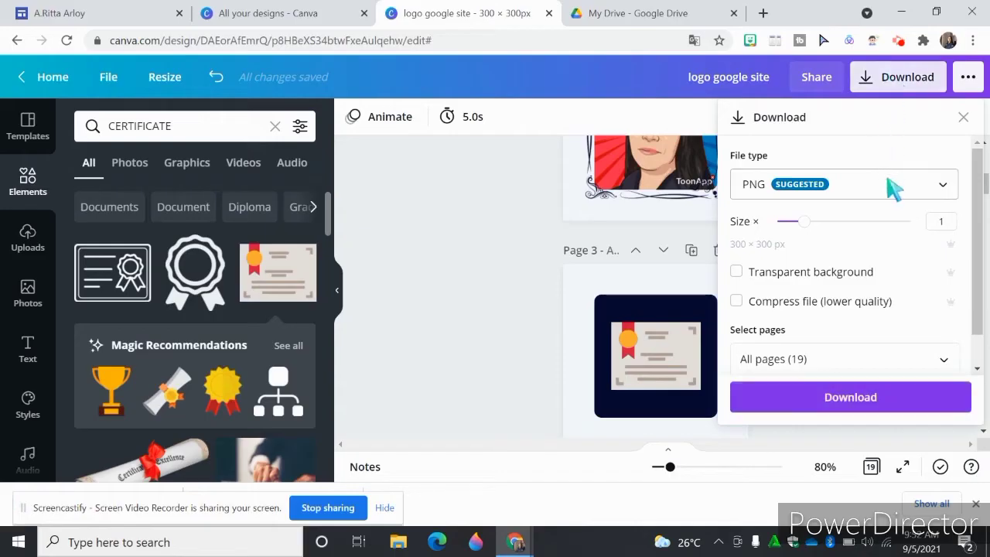
click(837, 360)
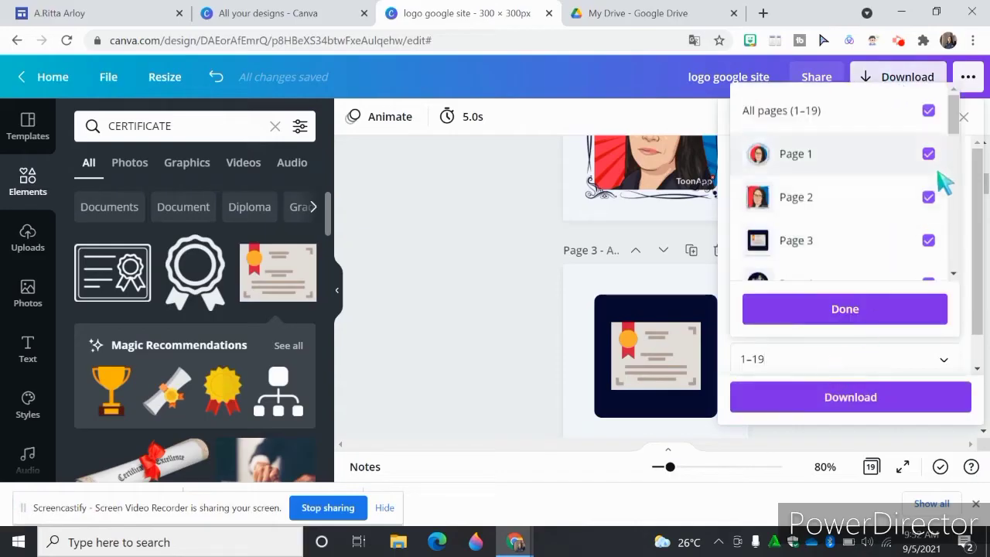
click(927, 110)
drag(953, 123, 953, 134)
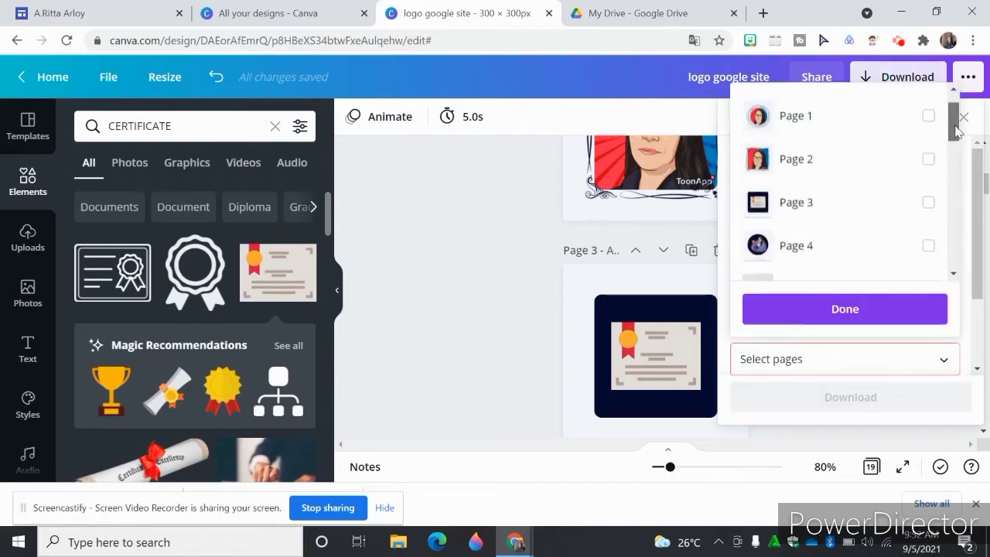
click(929, 199)
click(804, 311)
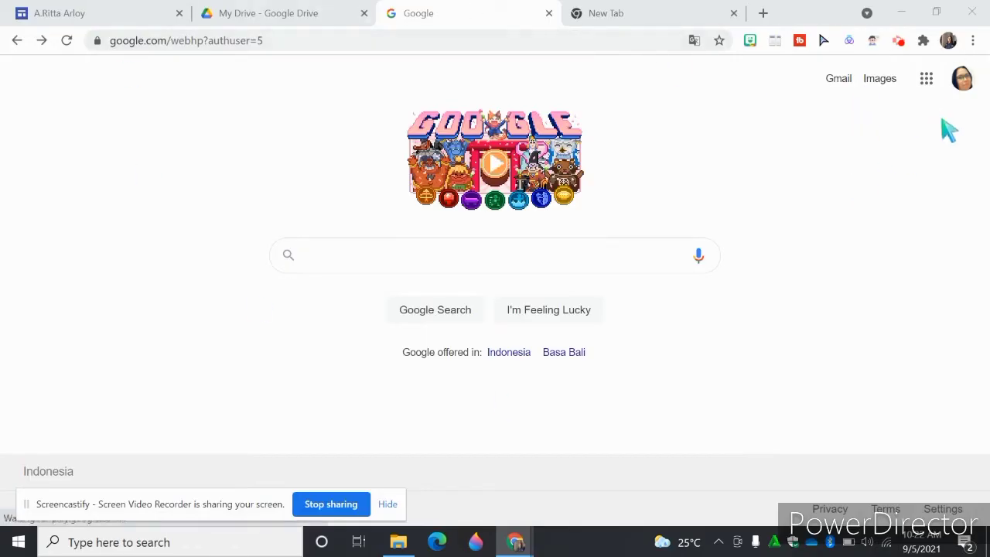
Step: Open Google Sites from the Google homepage's app list
click(927, 80)
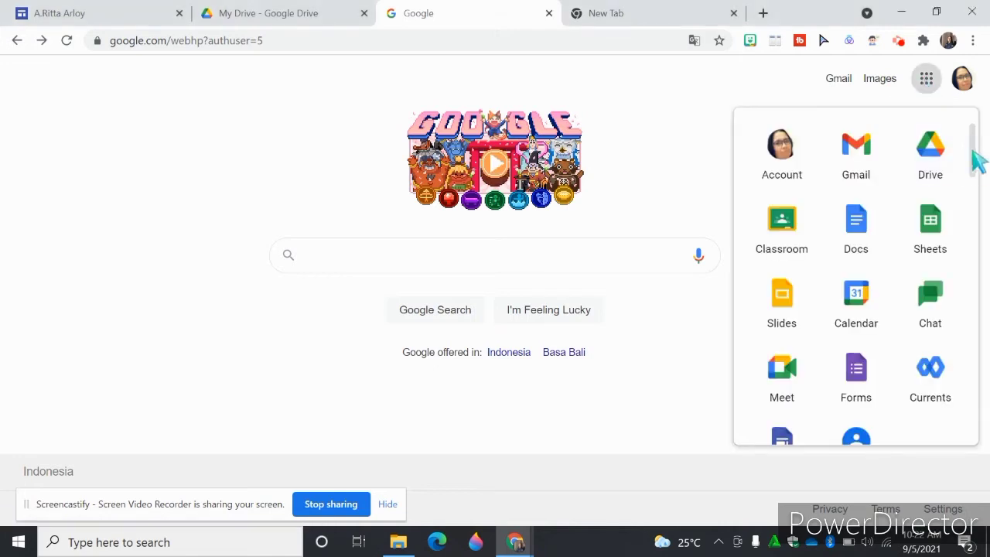
drag(973, 148, 982, 177)
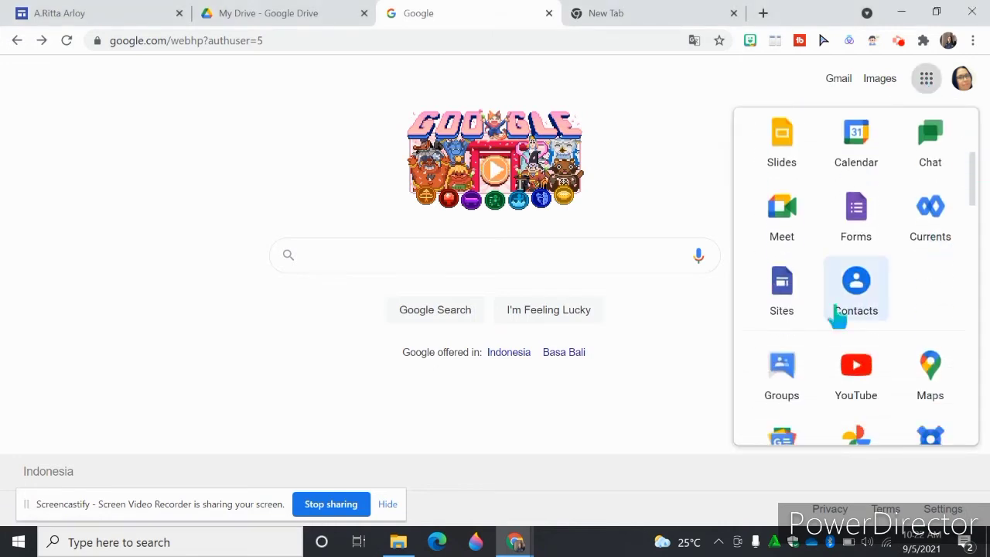
click(782, 286)
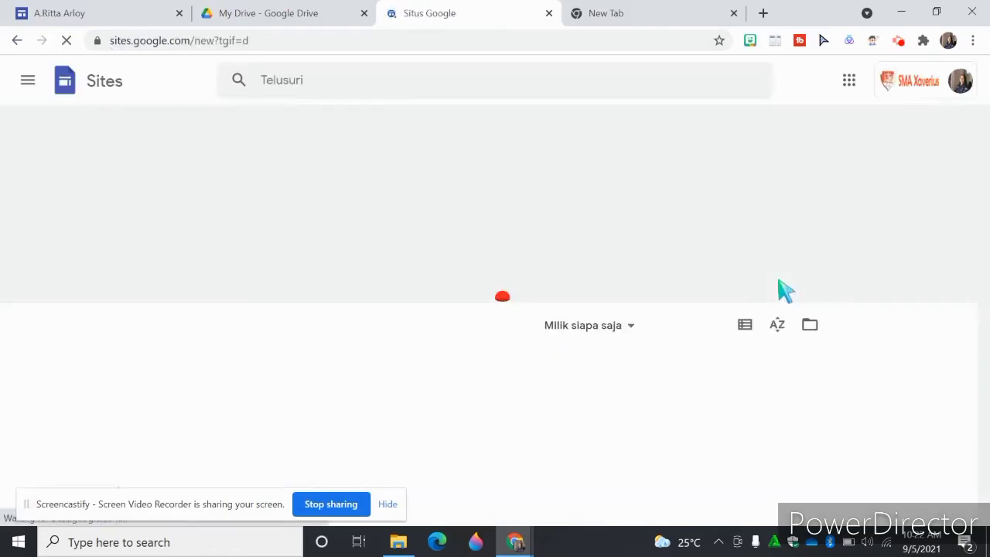
Step: Switch Google Sites to the belajar.id teacher account
click(948, 81)
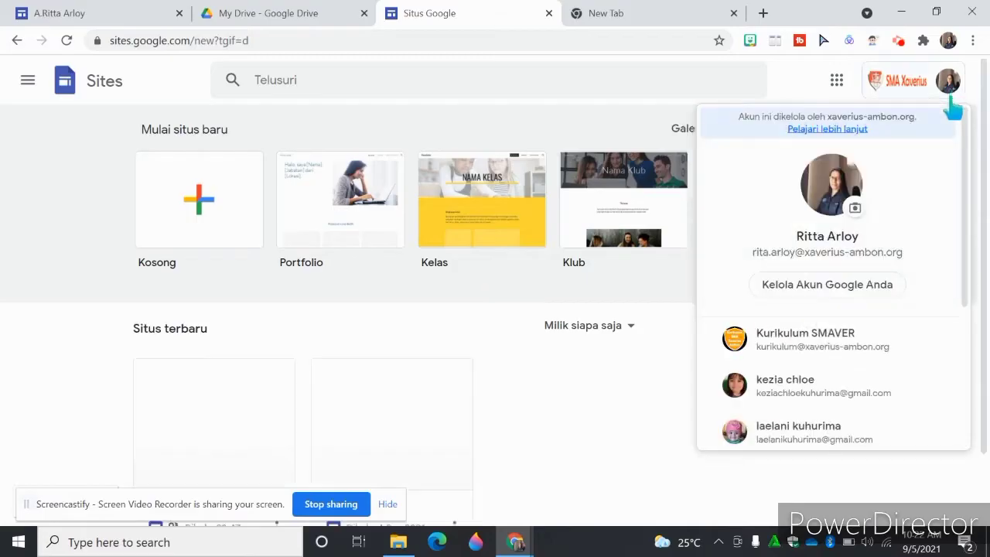
scroll(889, 270, down, 3)
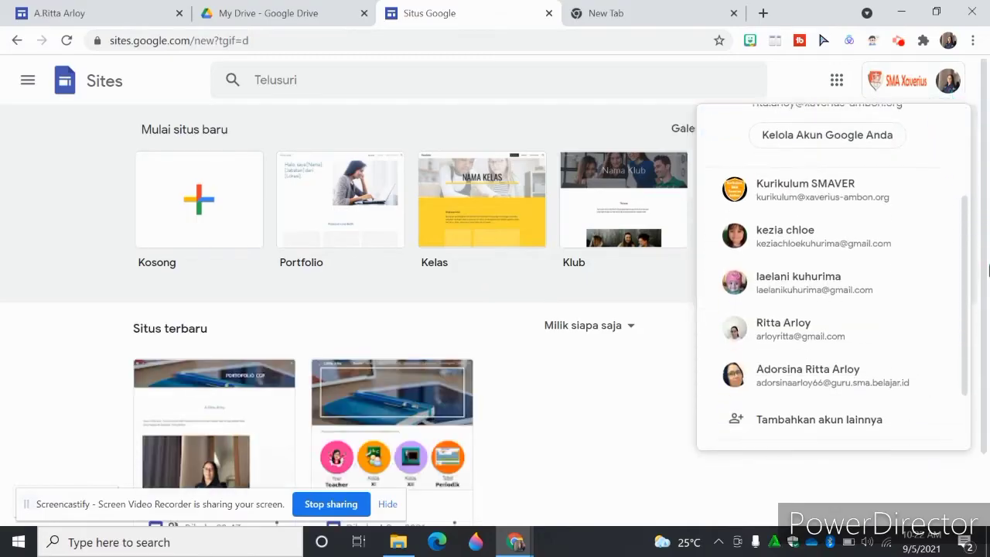
click(884, 372)
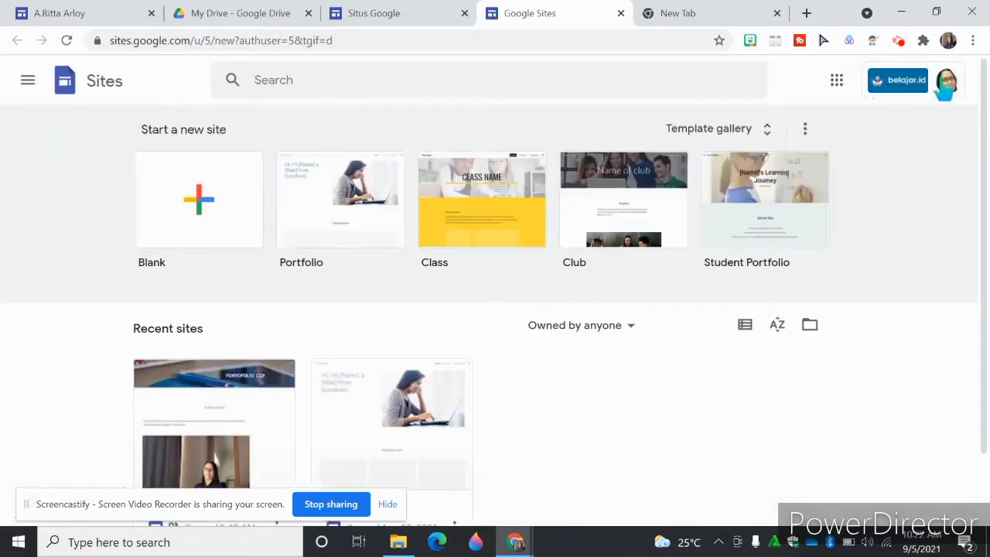
Step: Create a blank site and replace the page title with "Portofolio CGP"
click(203, 215)
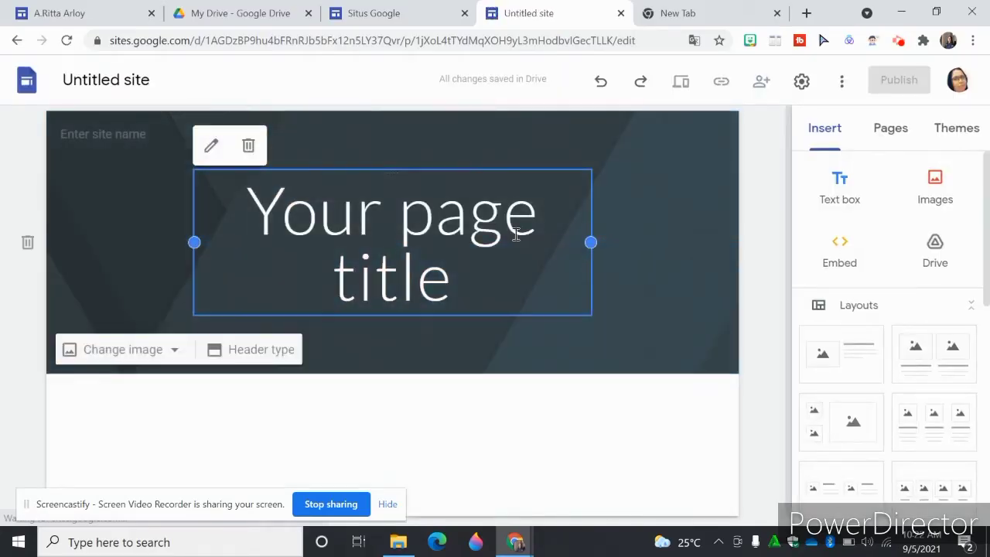
click(259, 213)
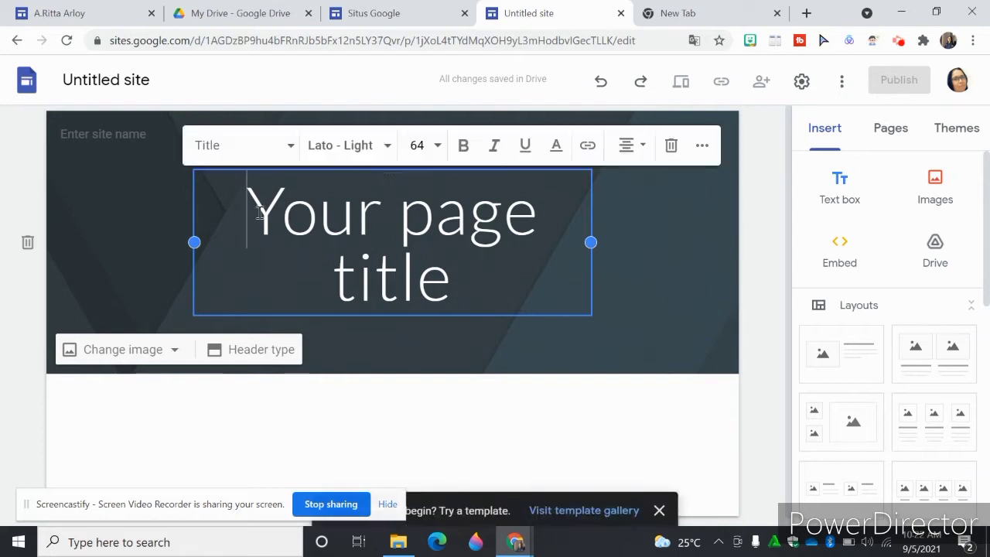
drag(249, 212, 467, 298)
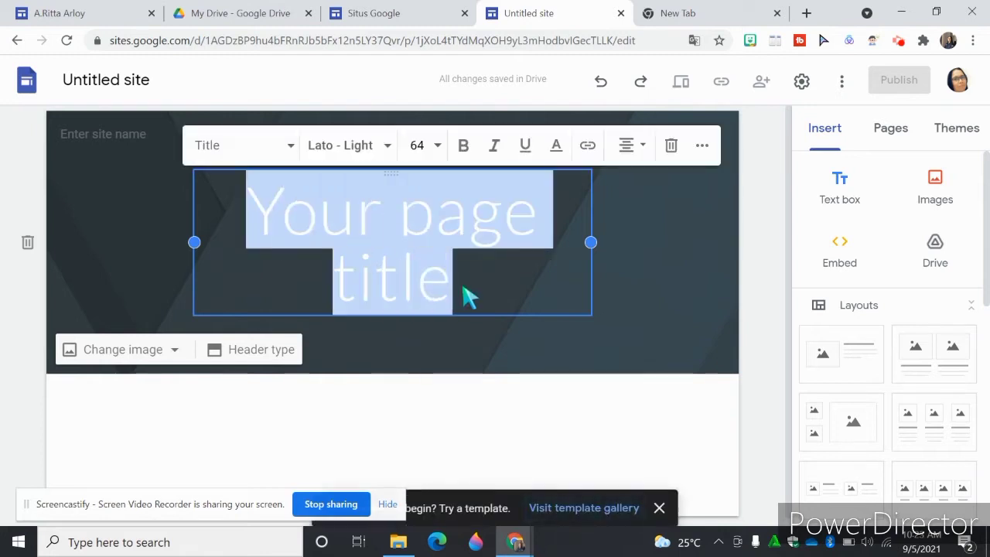
text(Portofi)
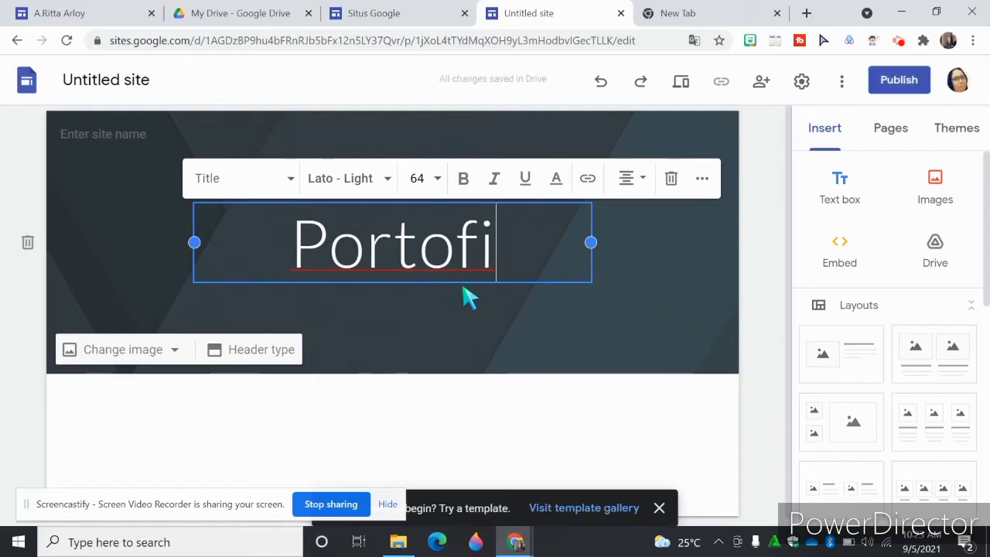
key(BackSpace)
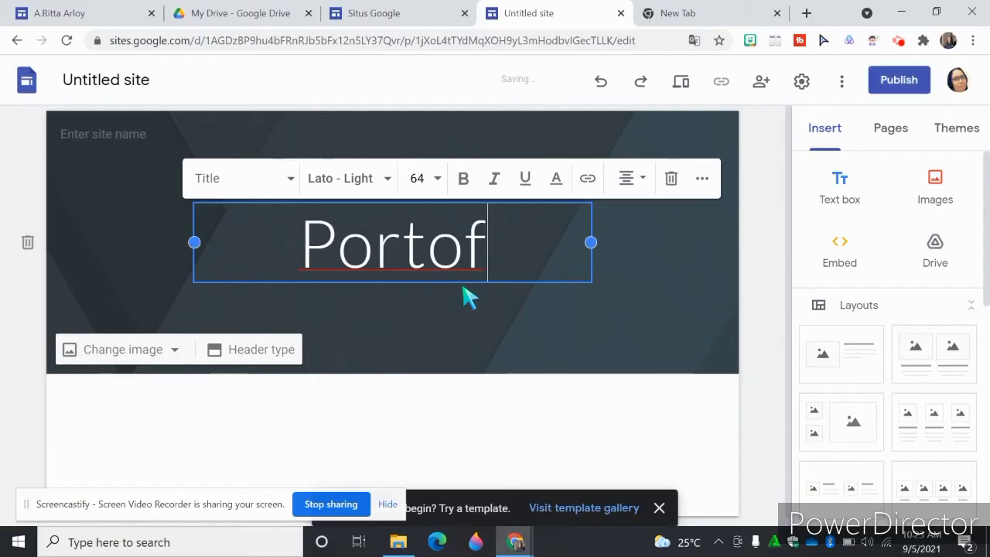
text(olio)
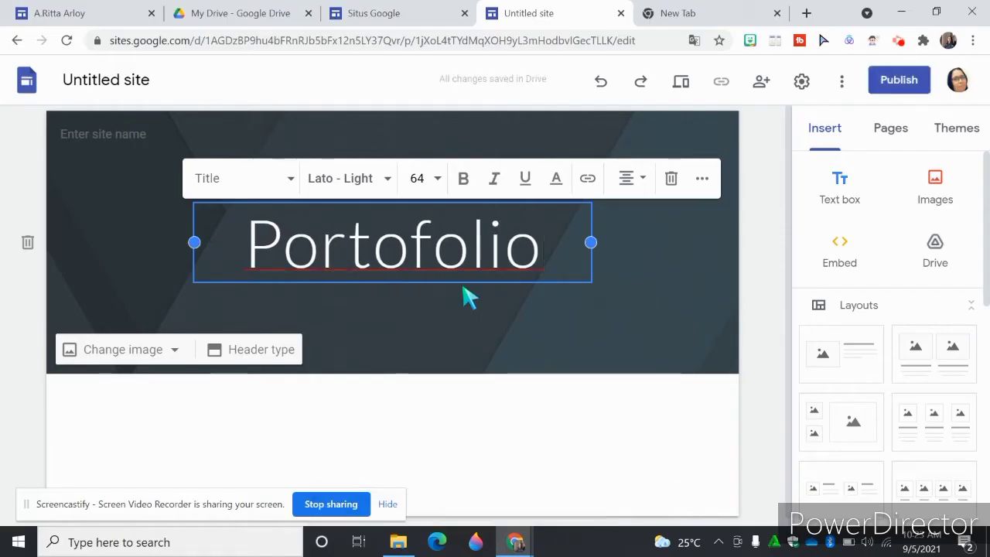
text( CGP)
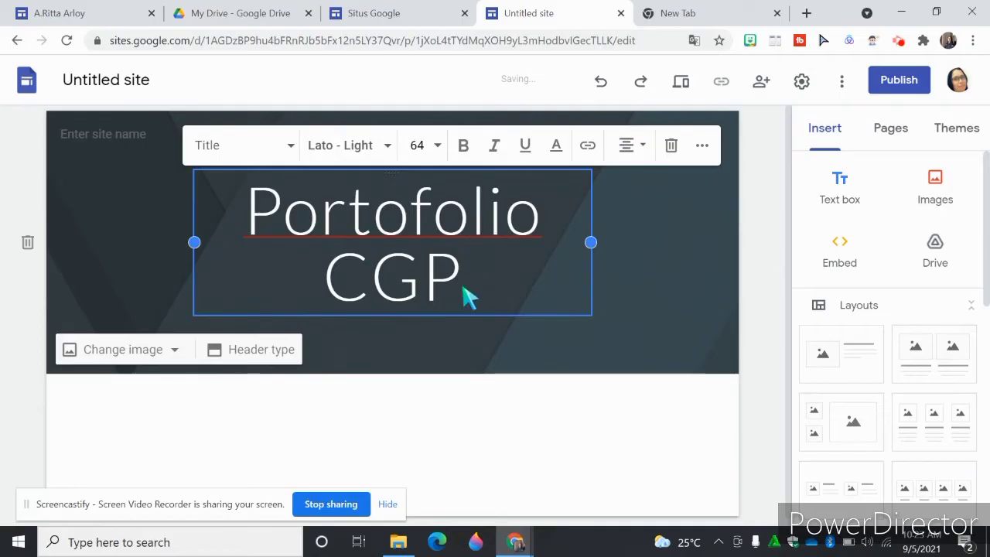
Step: Change the header image to the blue pattern with light dots from the gallery
click(173, 353)
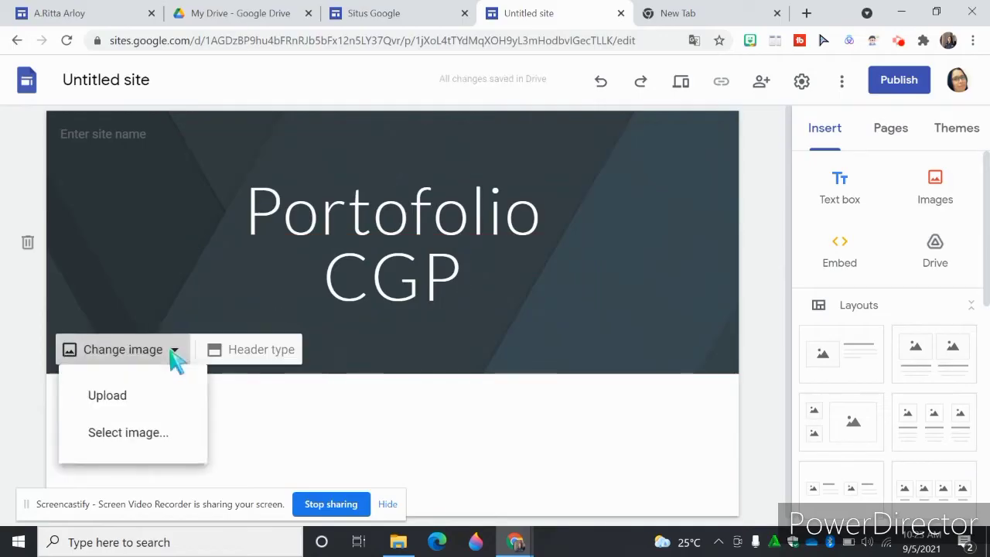
click(139, 437)
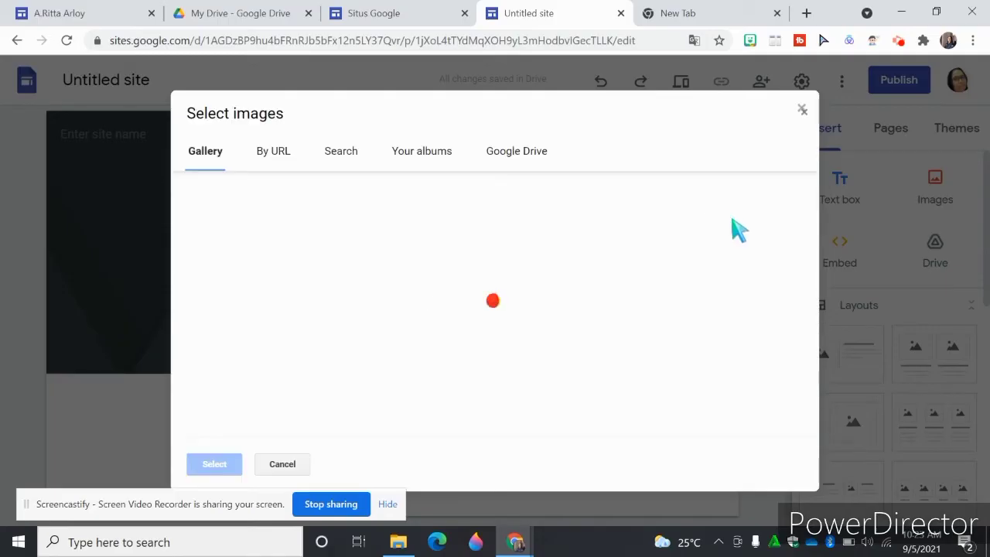
drag(825, 203, 819, 311)
click(667, 235)
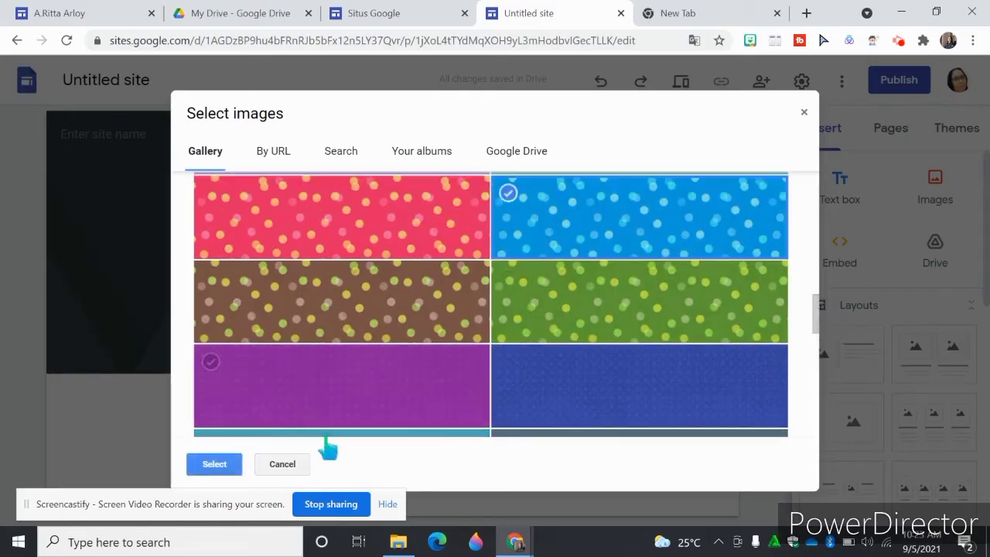
click(214, 464)
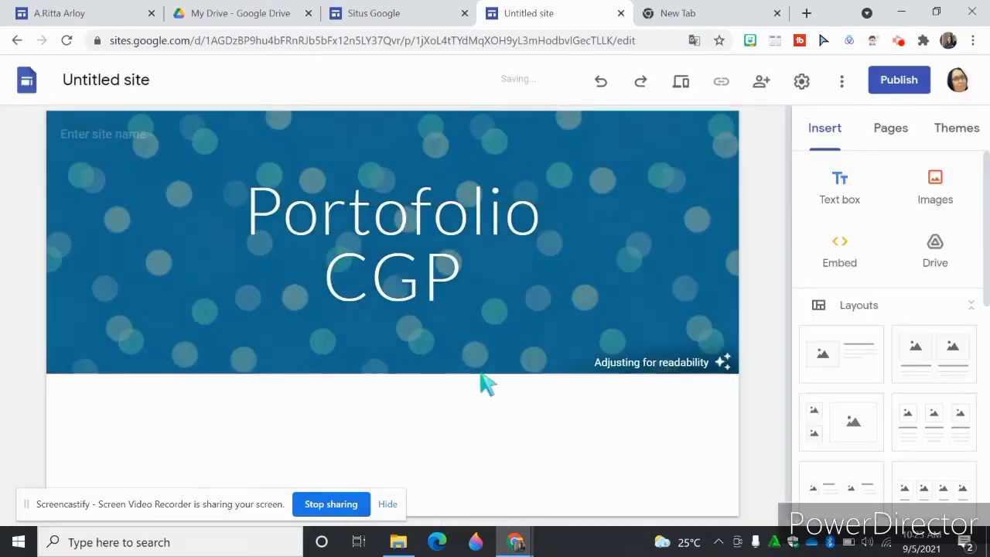
Step: Enter the owner's first name as the site name and upload the logo_google_site-removebg-preview image from Downloads as the logo
click(133, 139)
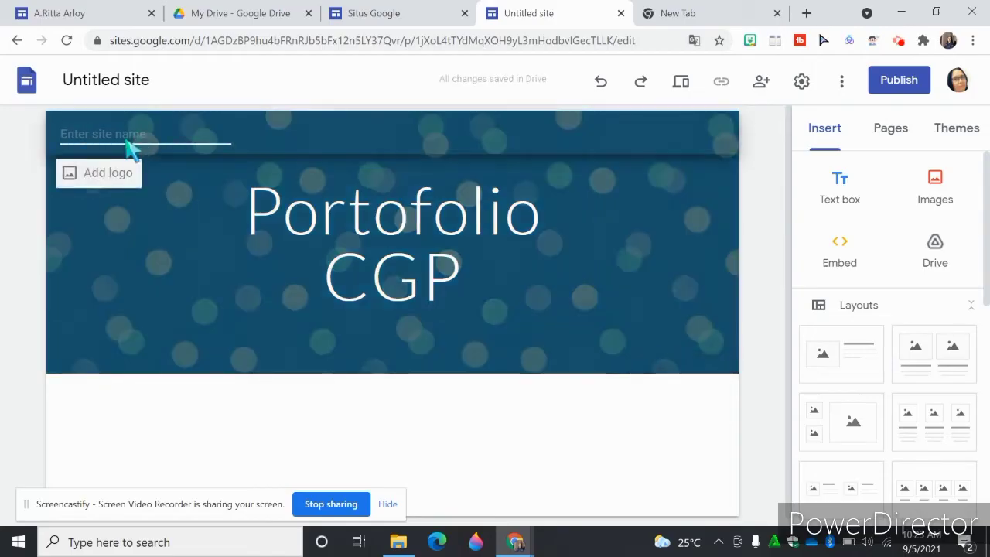
text(Ritta)
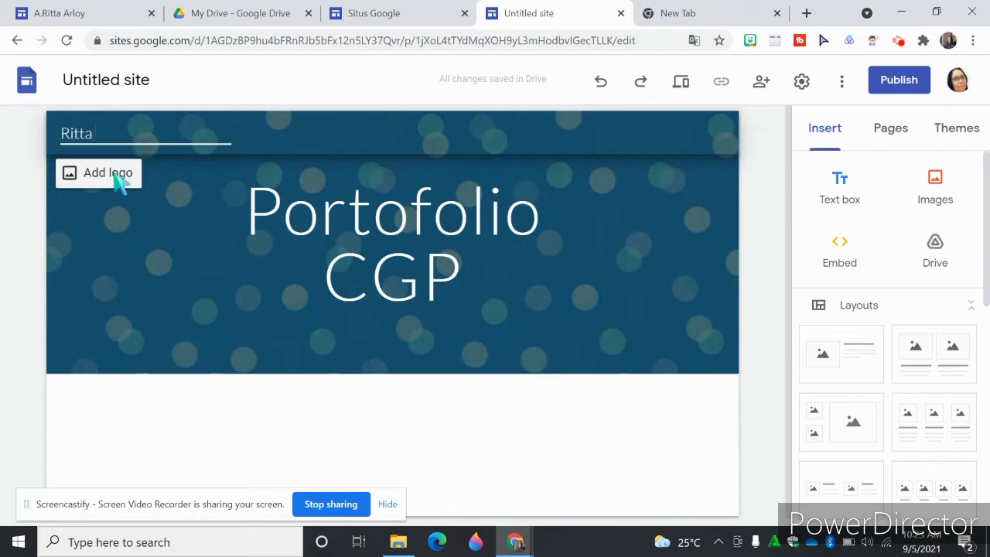
click(114, 177)
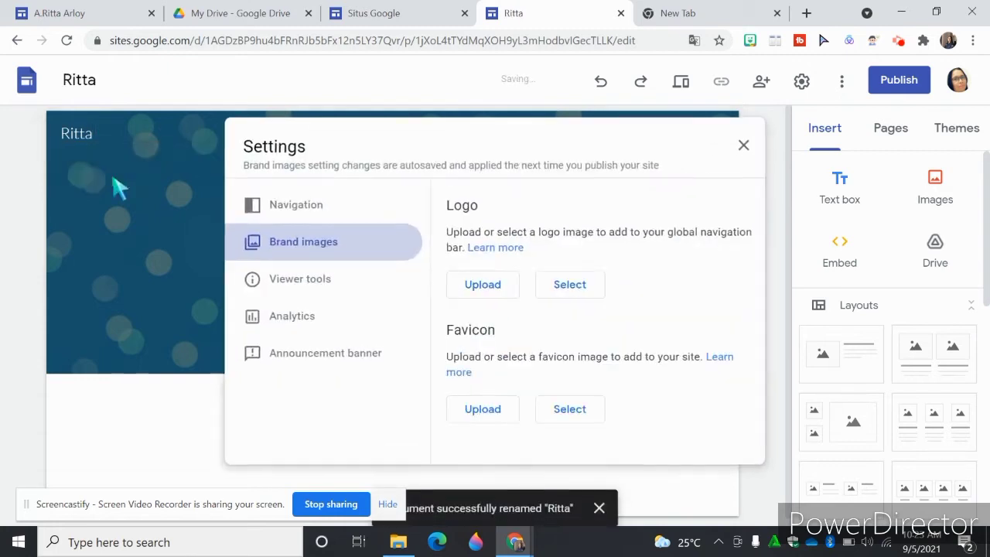
click(487, 286)
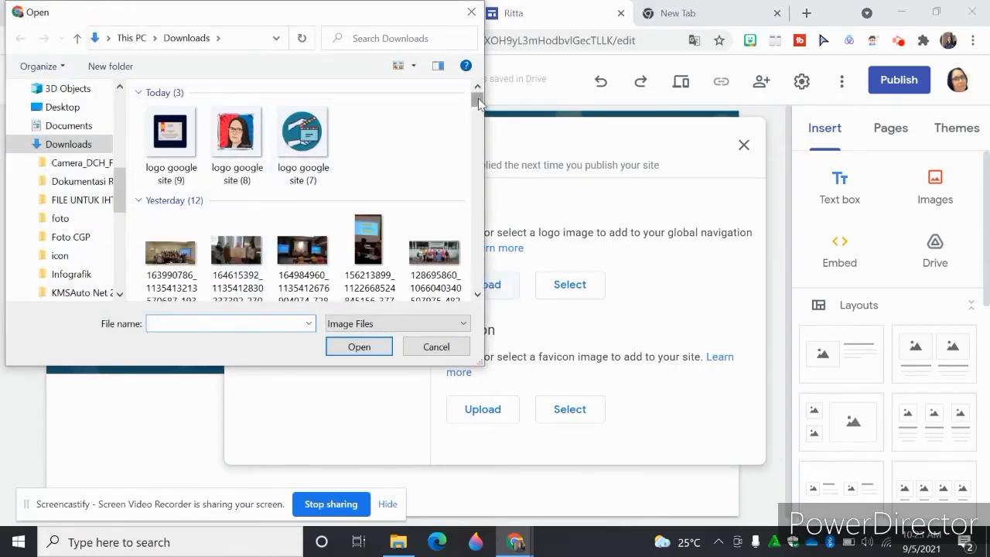
drag(477, 101, 477, 128)
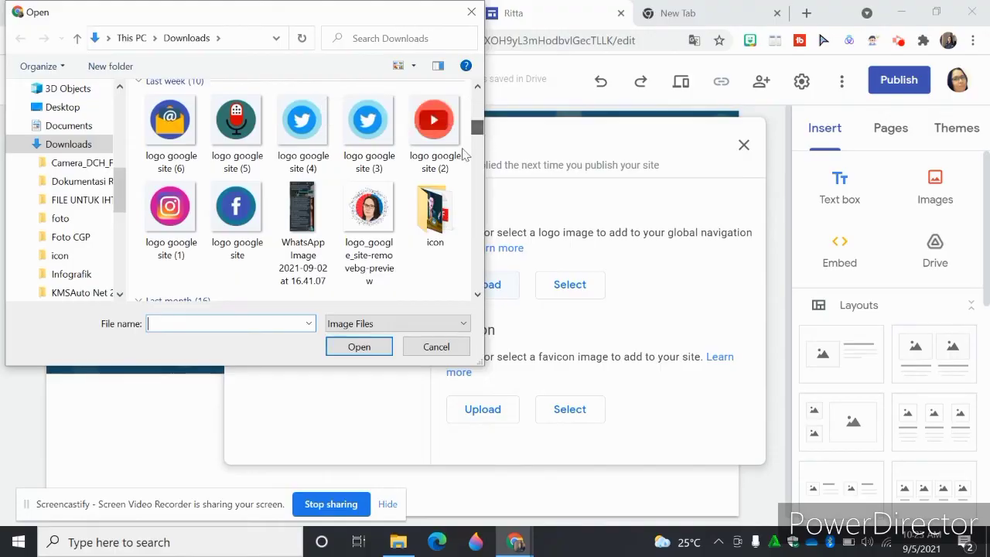
click(370, 222)
click(378, 348)
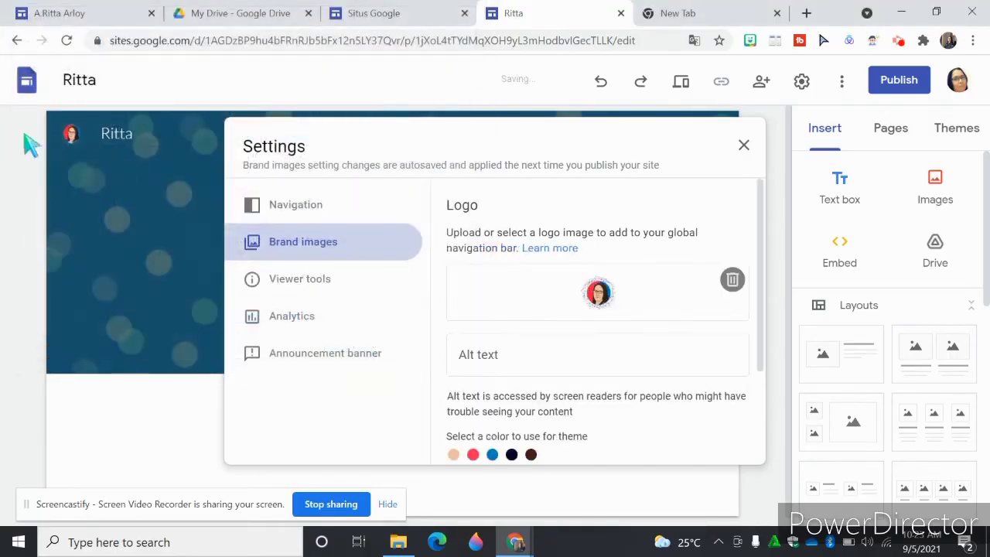
click(744, 145)
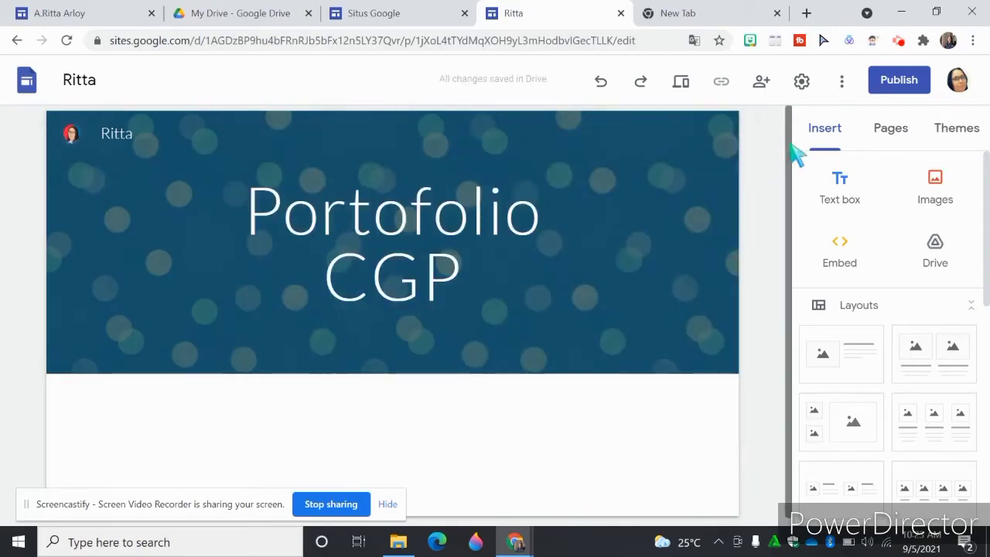
mouse_move(464, 190)
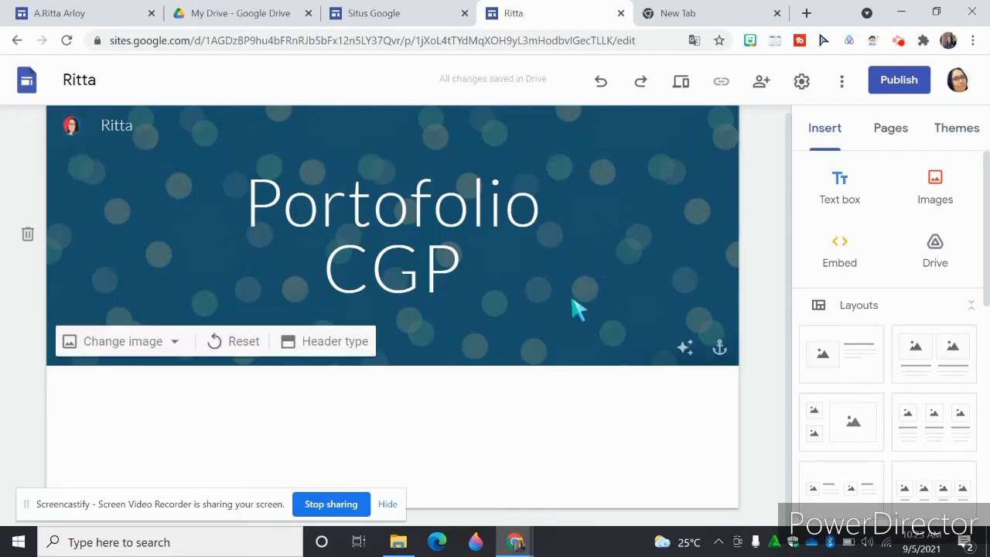
click(347, 506)
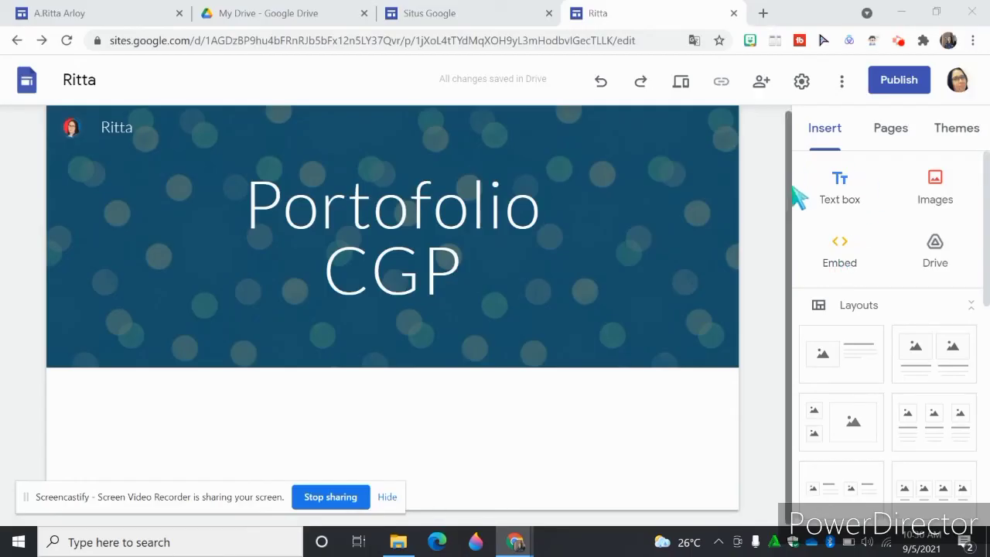
Step: Add the layout with one image beside text and upload the photo "WhatsApp Image 2021-07-01 at 19.39.31" into its image placeholder
click(832, 370)
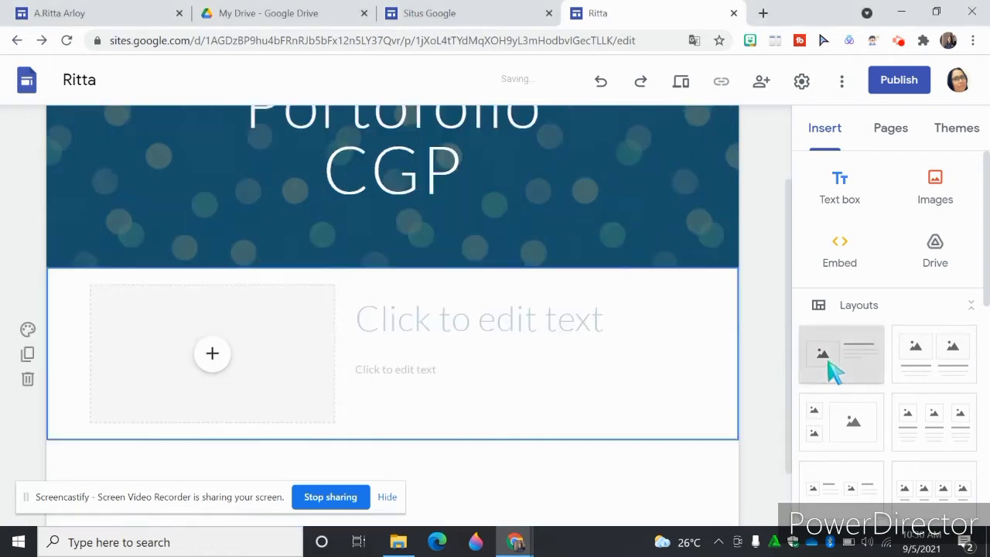
click(214, 279)
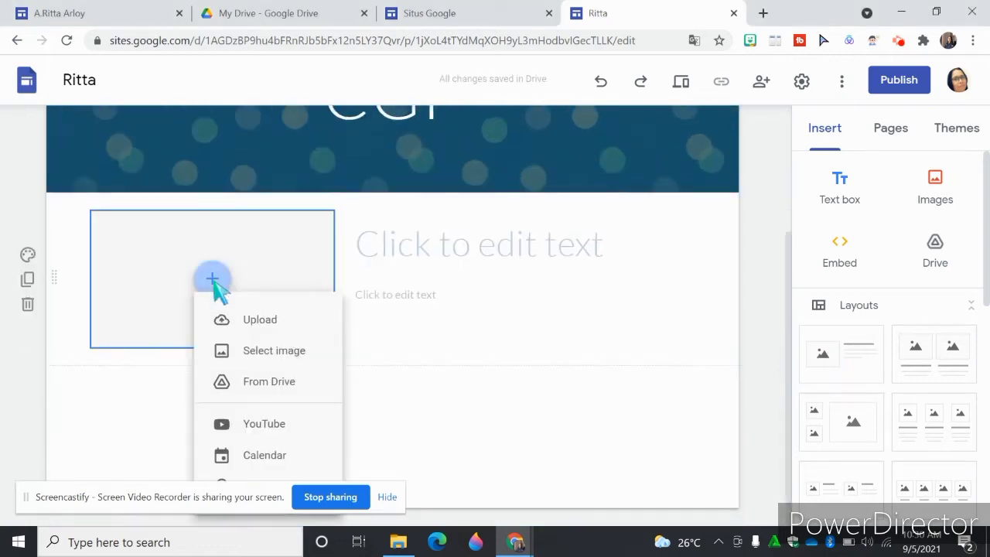
click(257, 320)
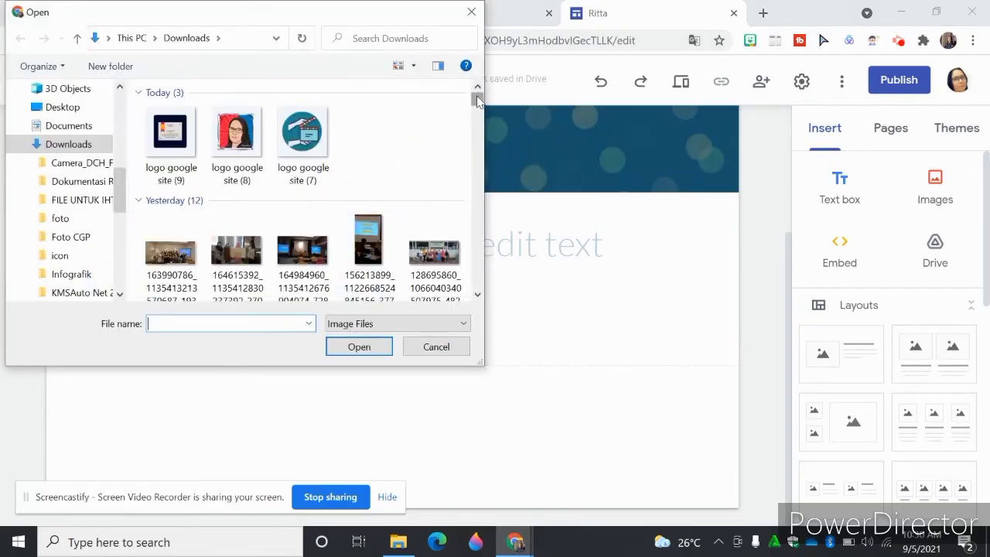
drag(477, 98, 476, 169)
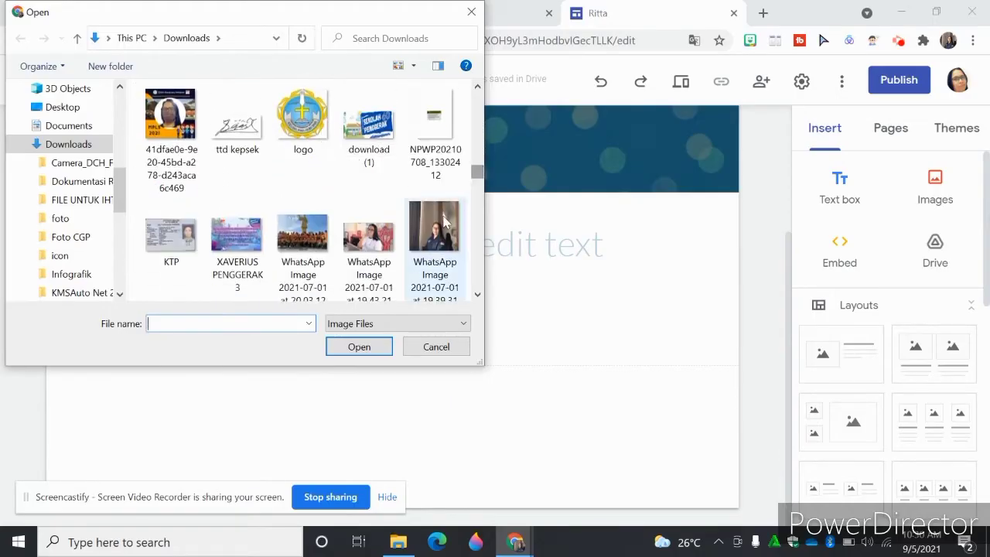
click(443, 222)
click(356, 350)
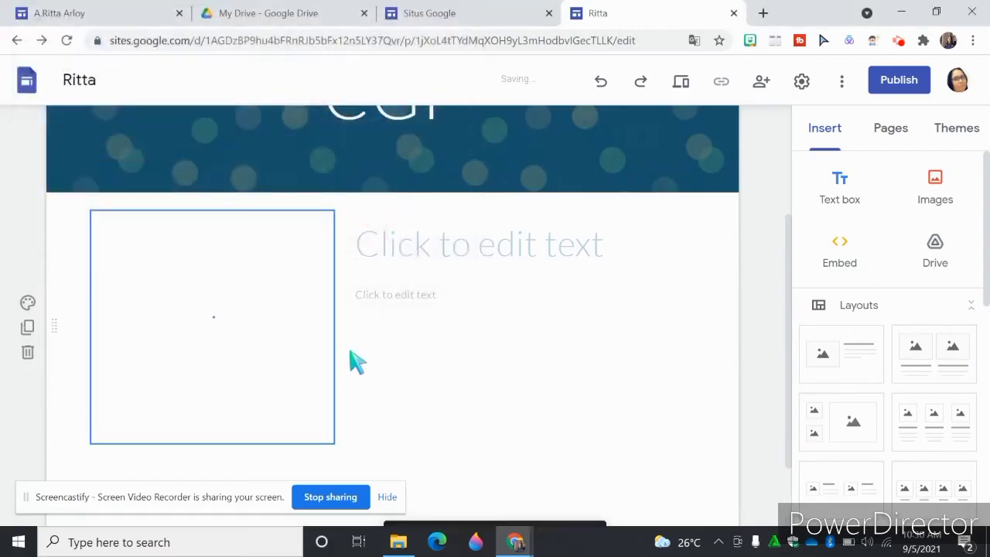
Step: Fill the heading beside the photo with the owner's full name and the text below with "Saya adalah guru ........di....."
click(471, 259)
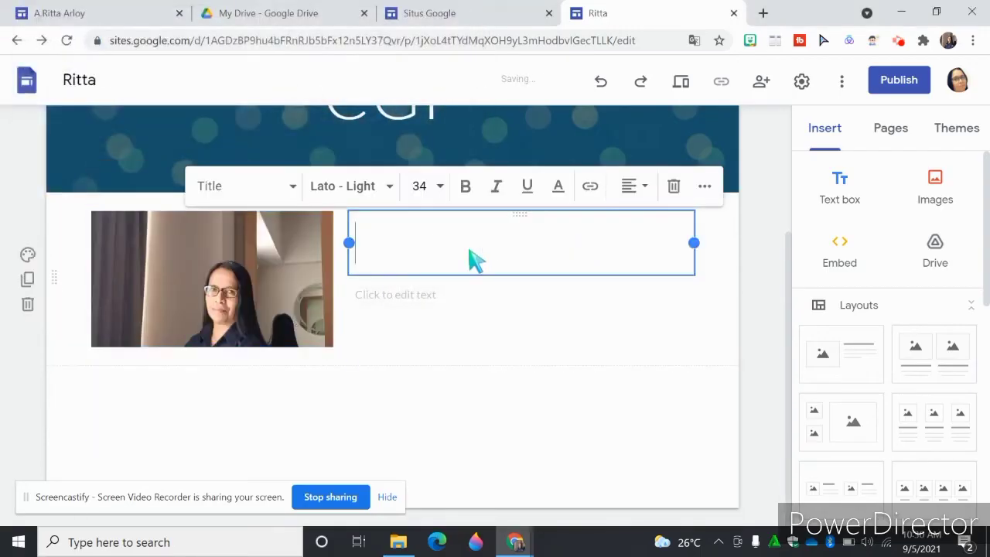
text(A<)
text(A. Rit)
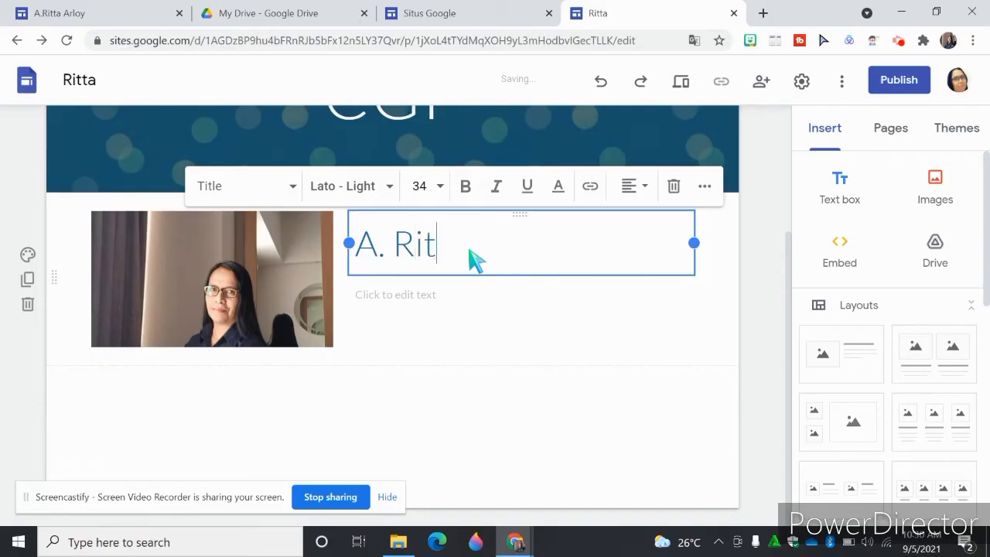
text(taArloy)
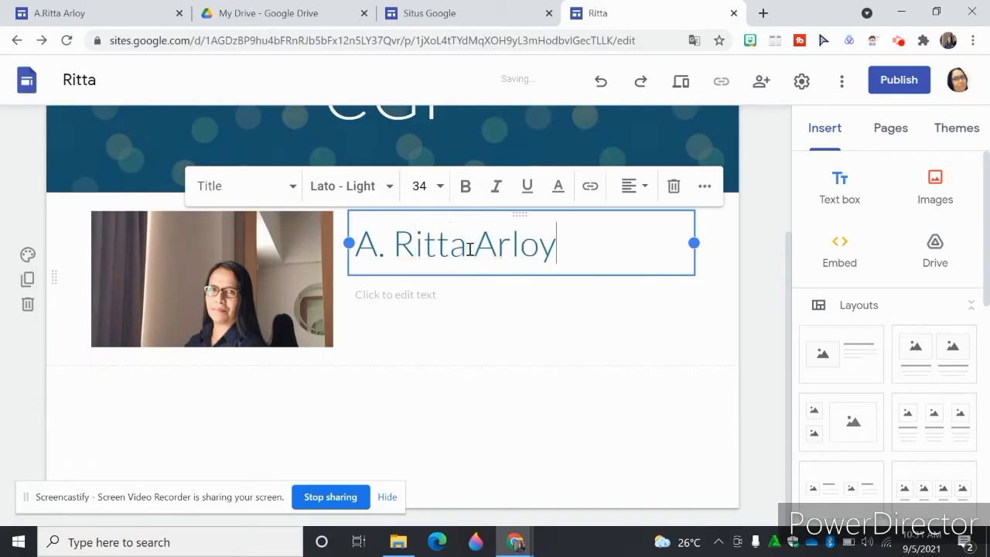
click(442, 303)
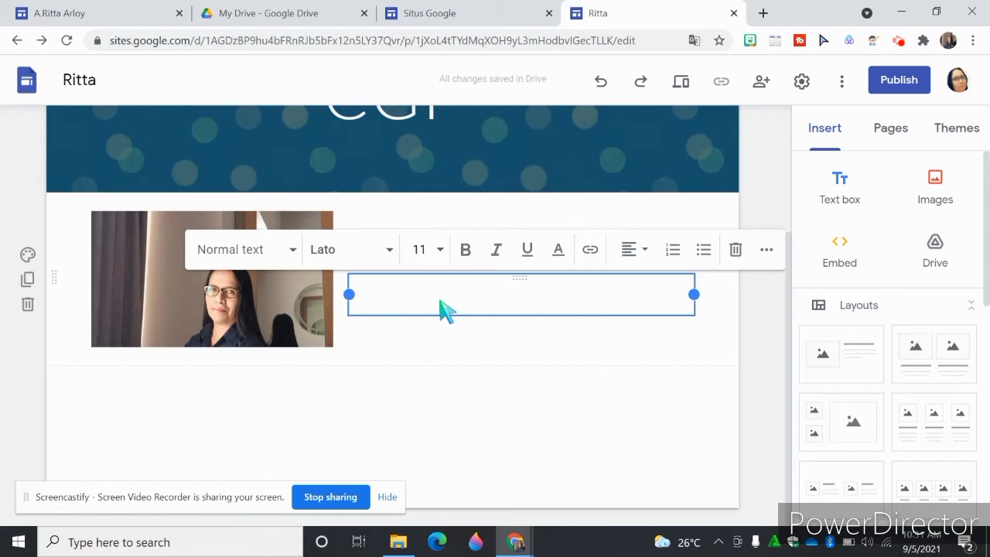
text(Saya adalah)
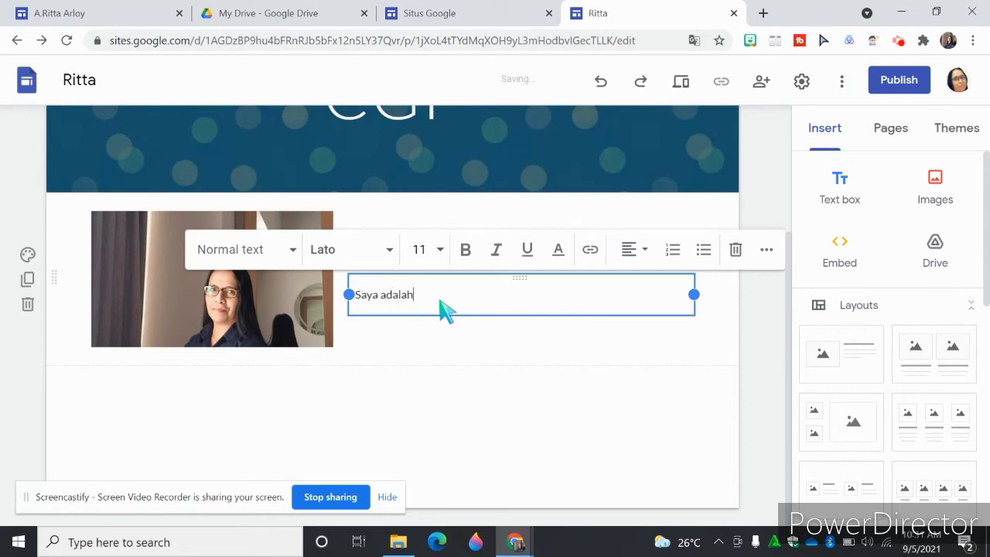
text( guru .......di.....)
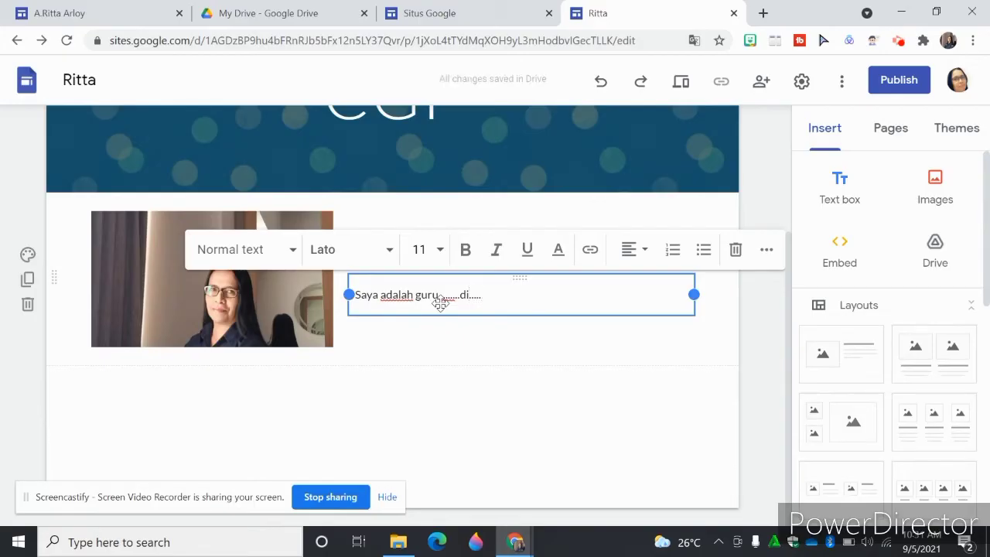
click(754, 328)
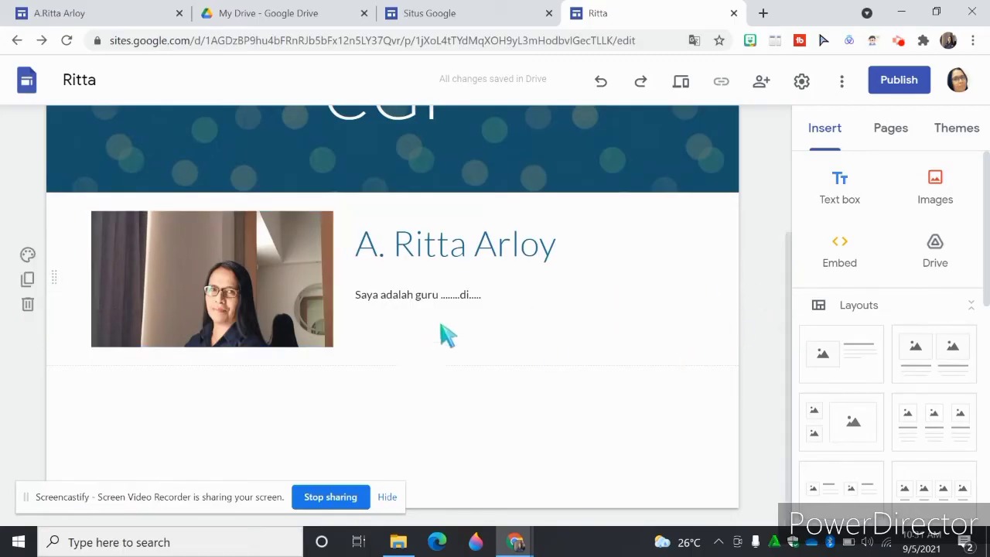
Step: Examine the round image buttons and their captions on the existing Portofolio site, then return to the new site
click(121, 21)
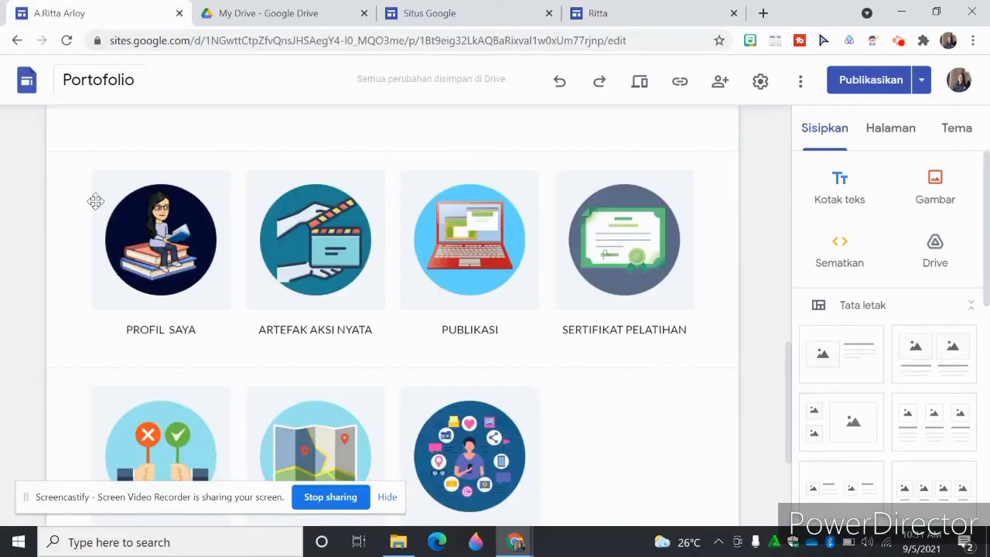
drag(791, 364, 774, 375)
click(136, 265)
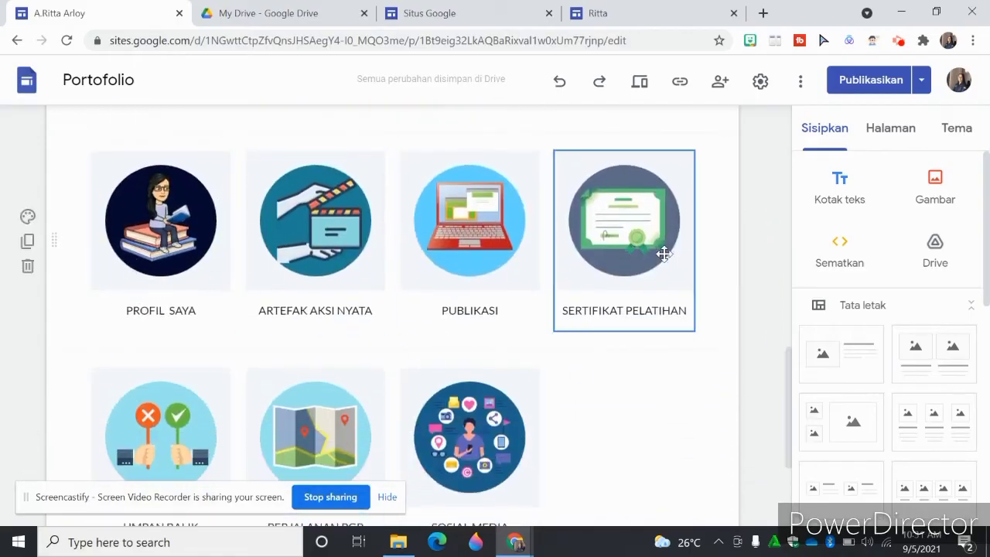
click(456, 13)
click(622, 15)
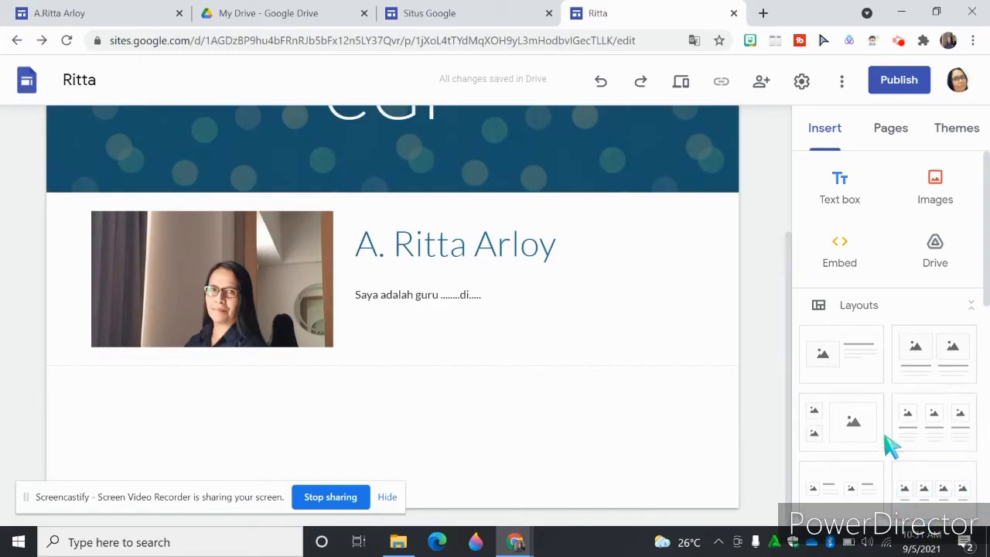
Step: Add the layout with three captioned images and upload "logo google site (8)" from Downloads into its first image placeholder
click(924, 435)
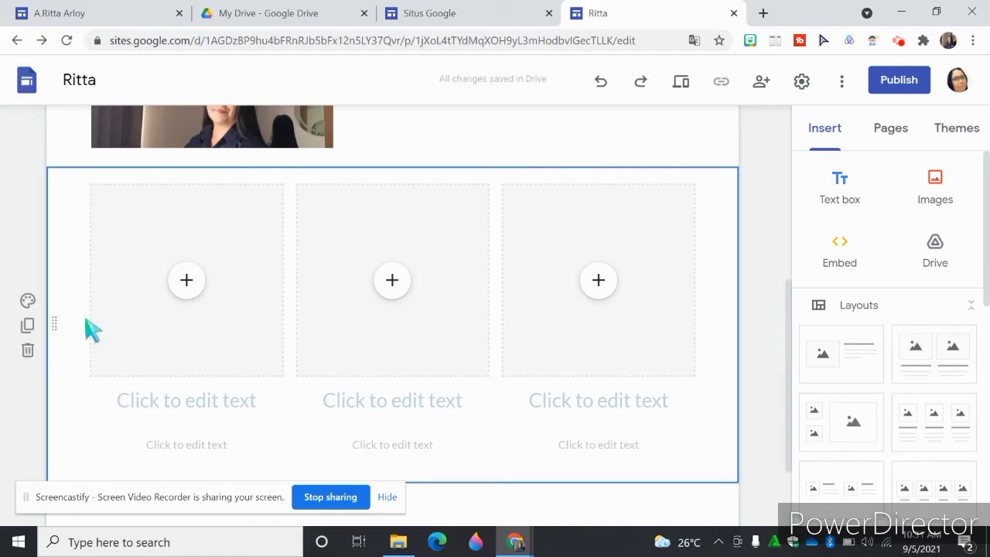
click(191, 283)
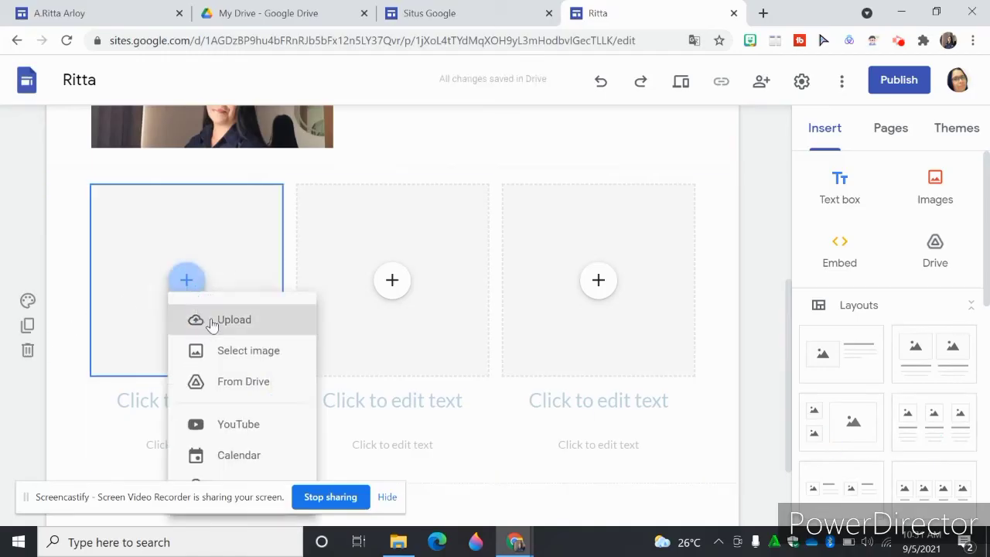
click(229, 326)
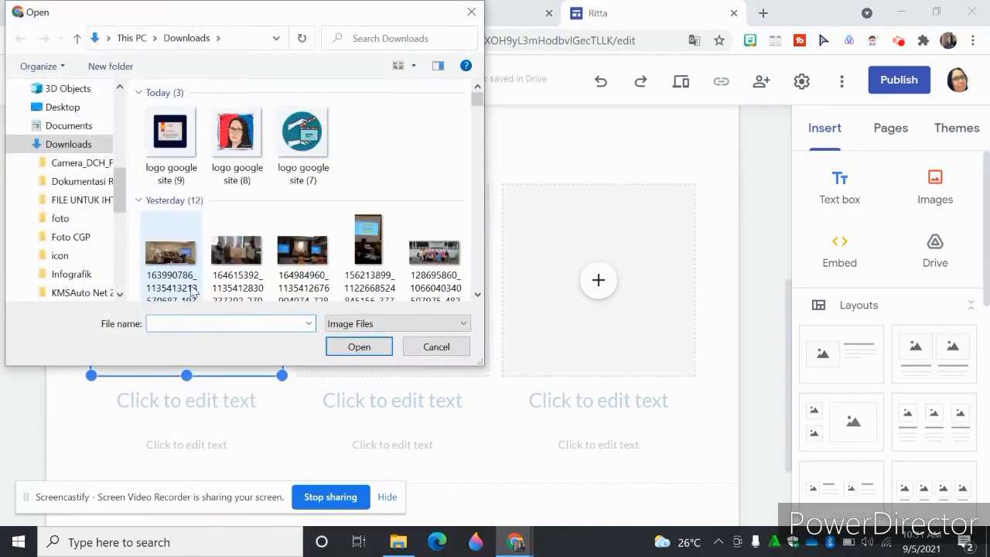
click(226, 149)
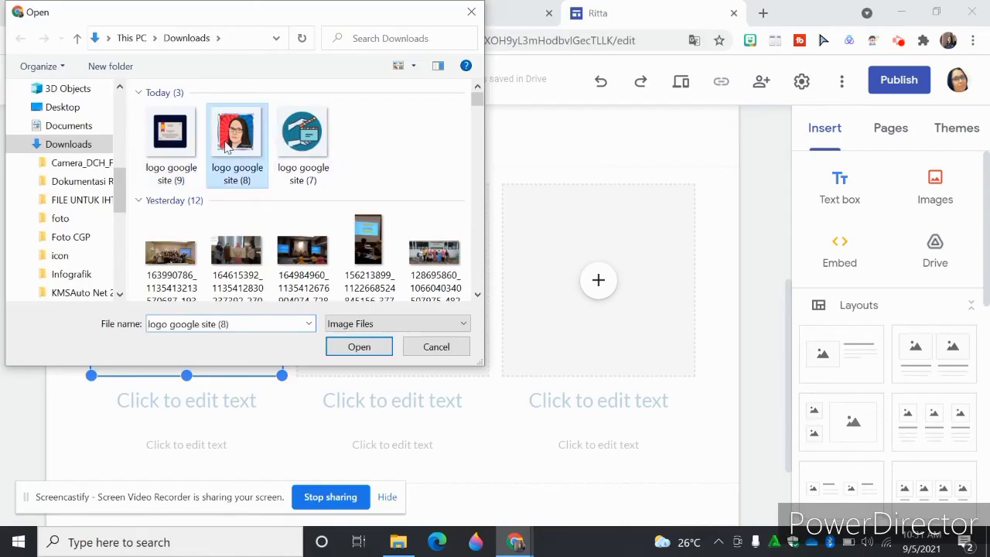
click(355, 347)
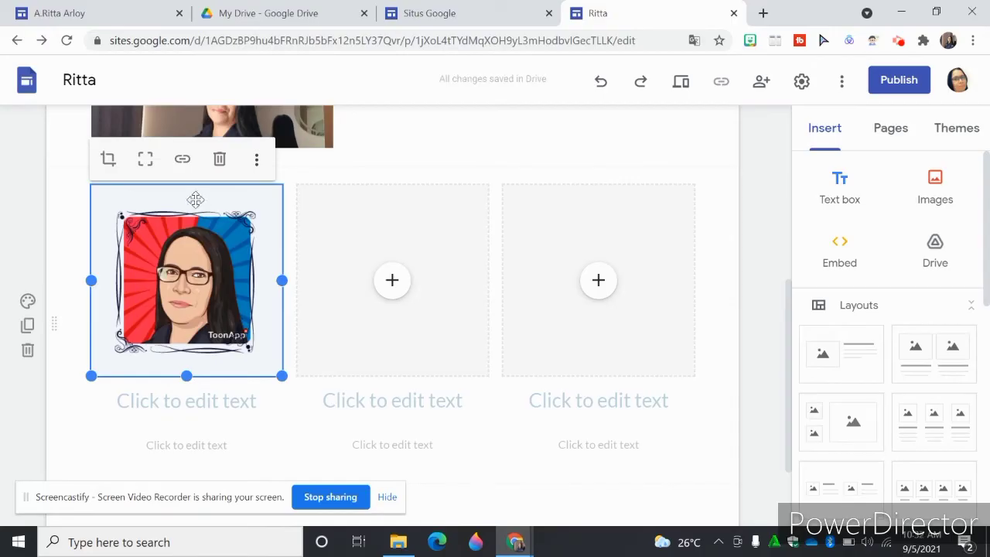
Step: Create a new page named "Profil CGP" in the site
click(900, 141)
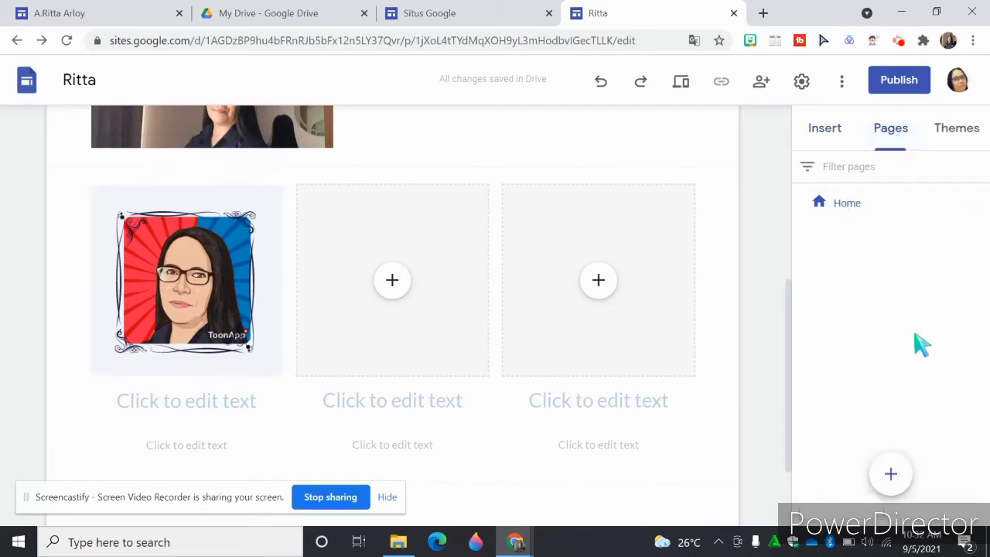
click(892, 475)
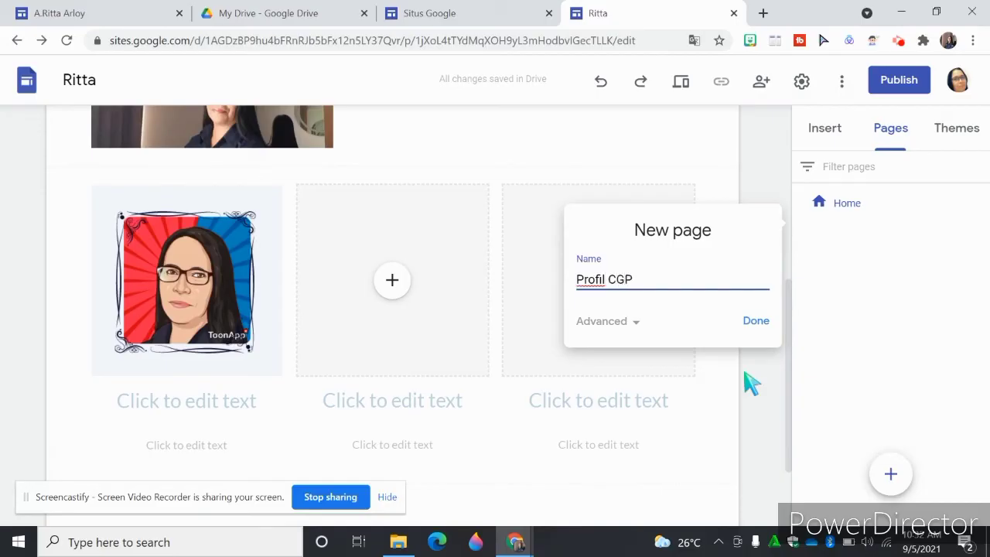
click(758, 325)
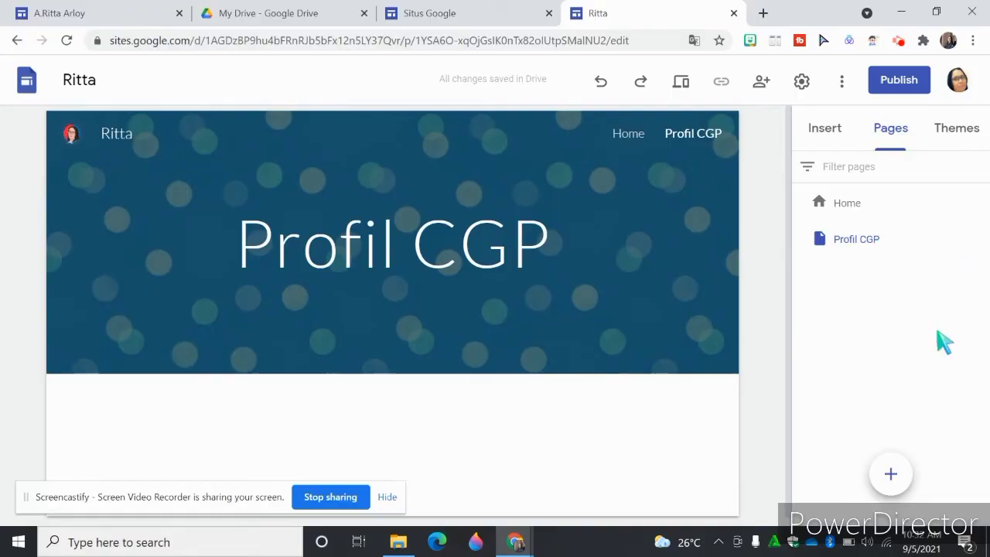
Step: Check the button captions on the existing Portofolio site and add pages named "Artefak Aksi Nyata" and "Sertifikat" to the new site
mouse_move(893, 470)
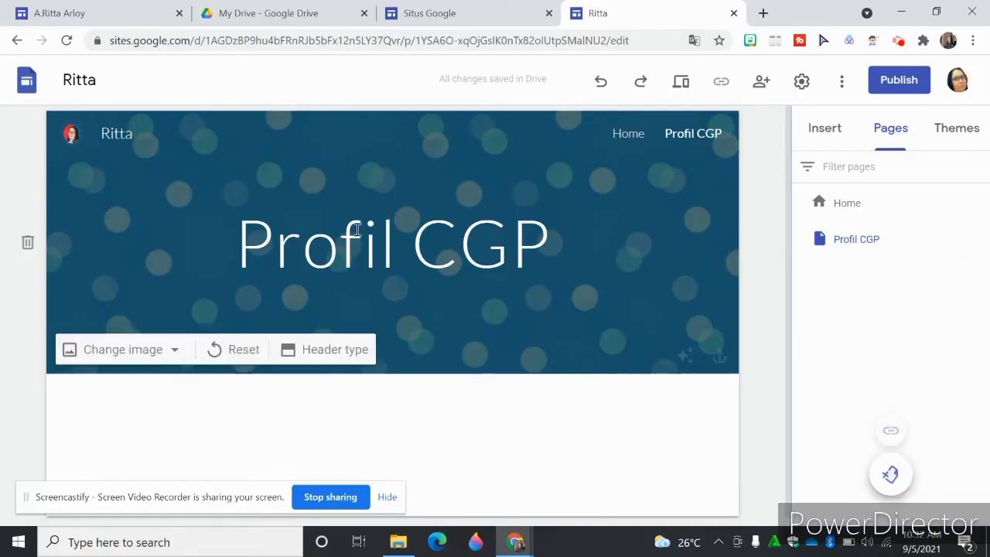
click(150, 20)
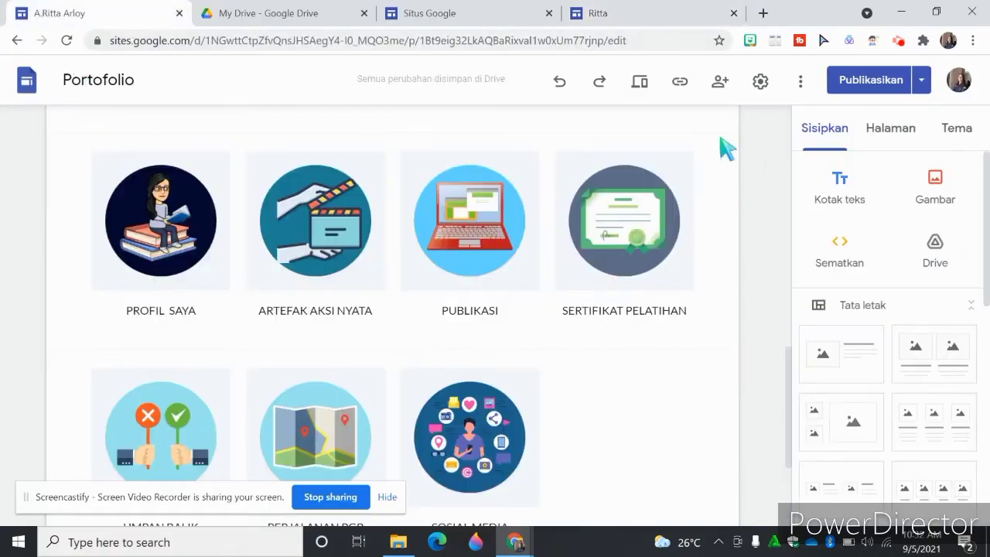
drag(788, 385, 789, 384)
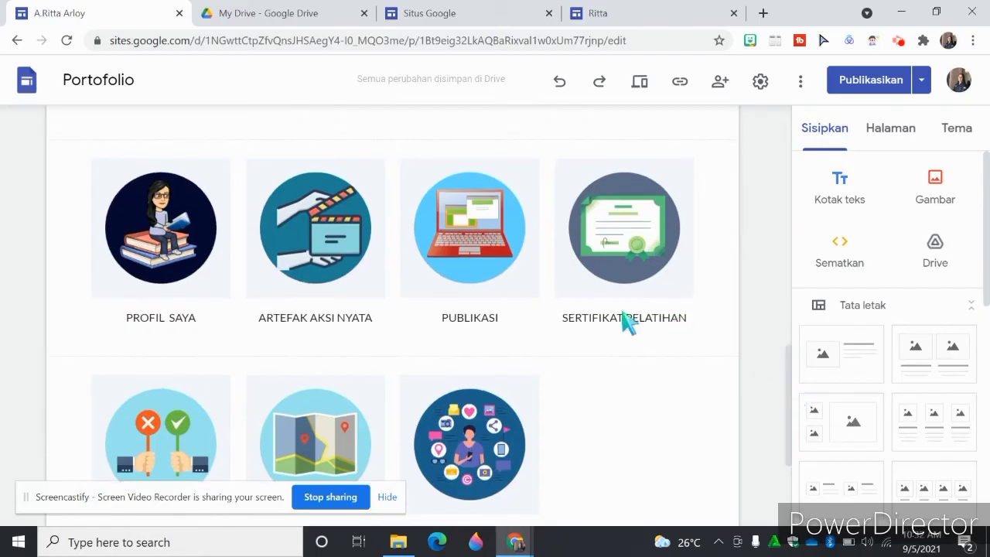
click(654, 17)
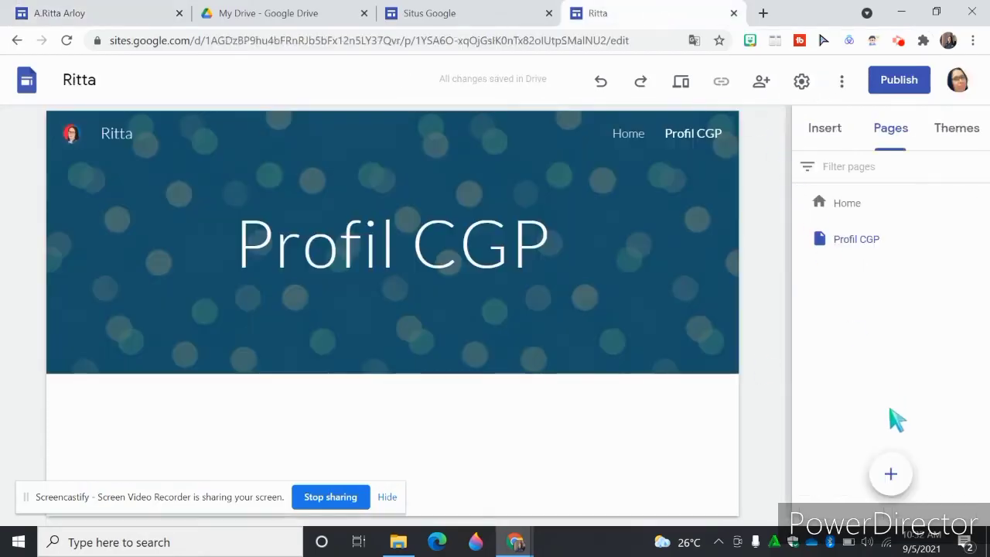
click(890, 476)
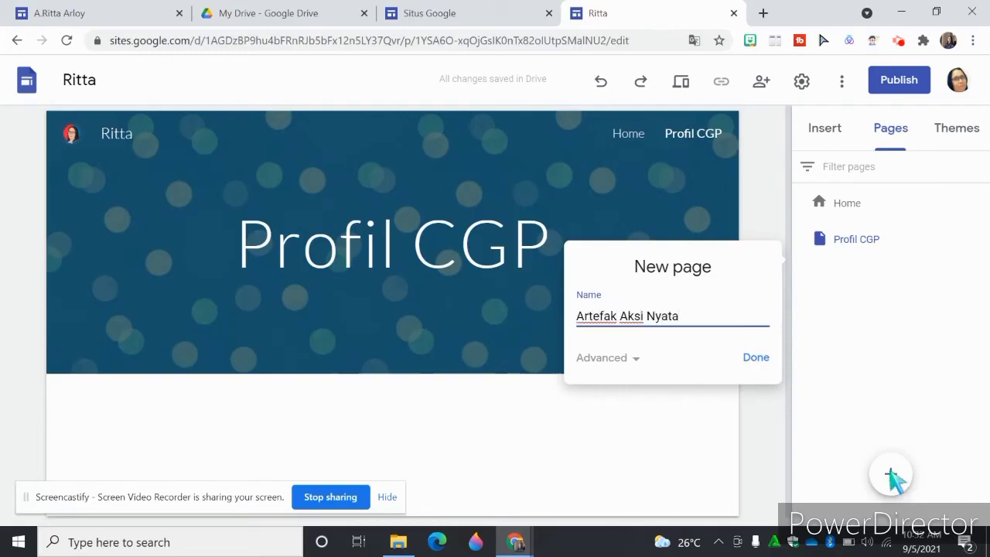
text(Artefak Aksi Nyata)
click(758, 358)
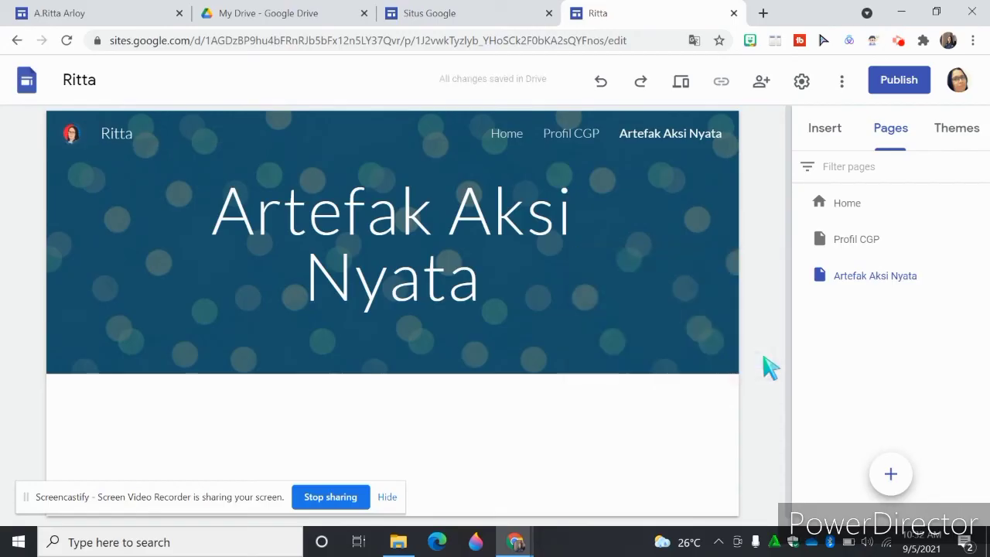
click(891, 475)
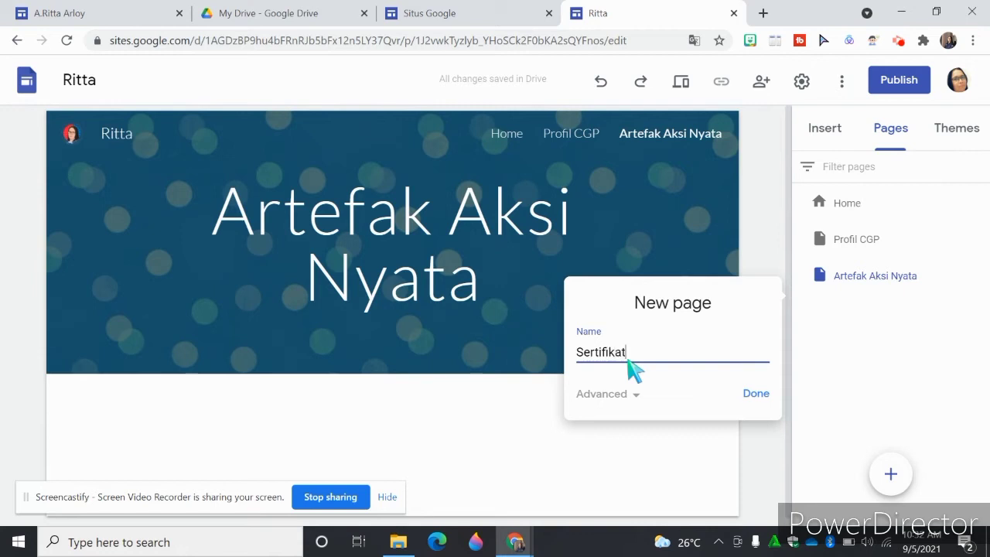
click(757, 395)
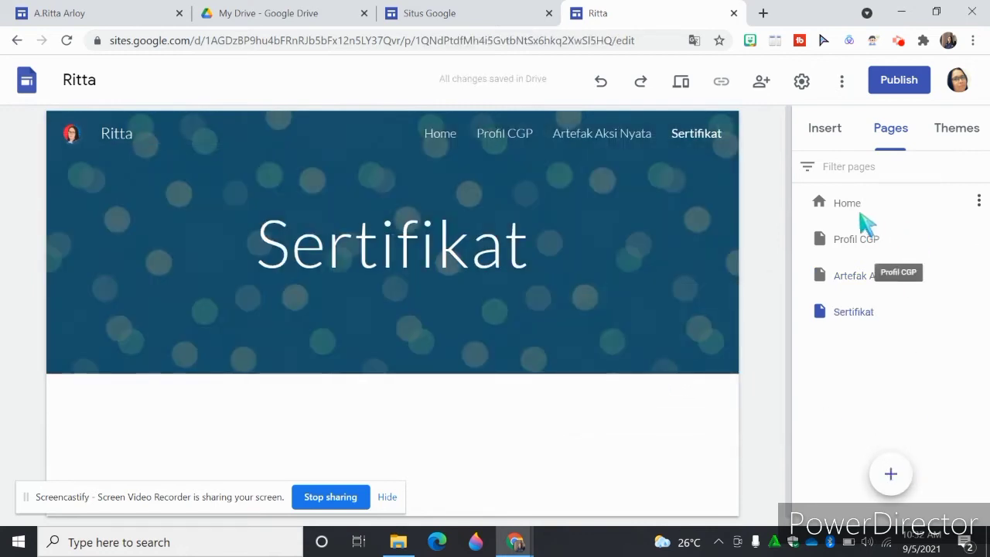
Step: Return to the Home page and enter "Profil CGP" as the heading under the first image of the three-image layout
mouse_move(179, 165)
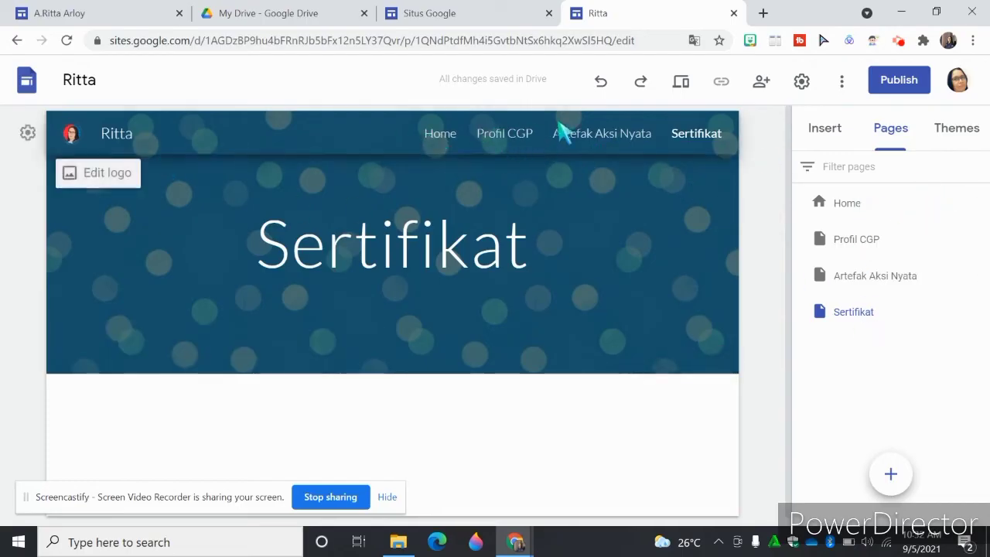
click(446, 141)
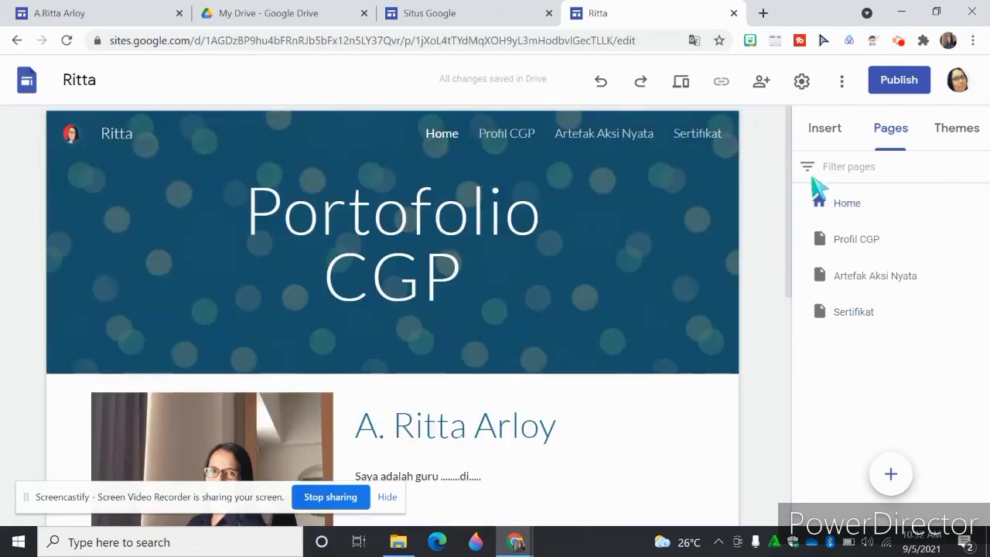
drag(787, 180, 789, 331)
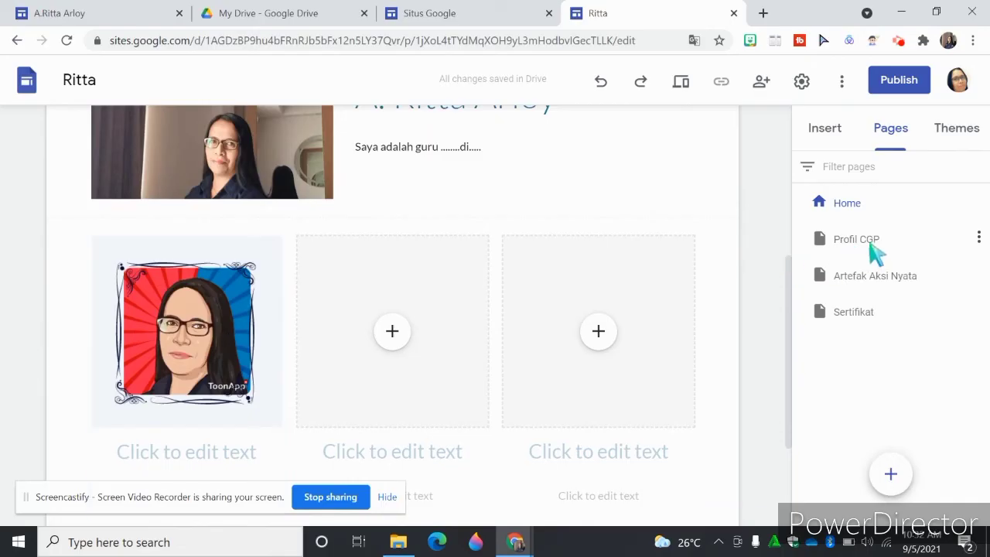
click(186, 452)
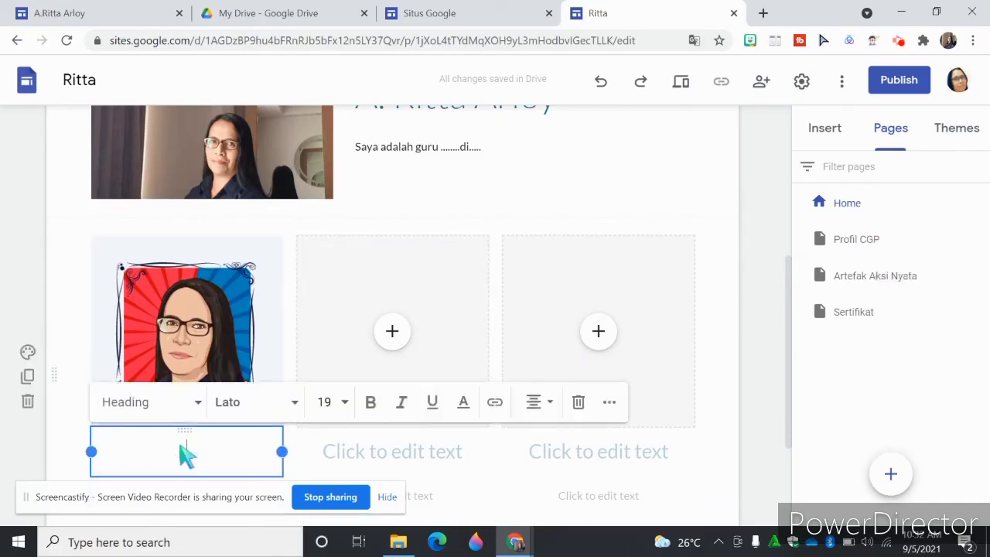
text(Prof)
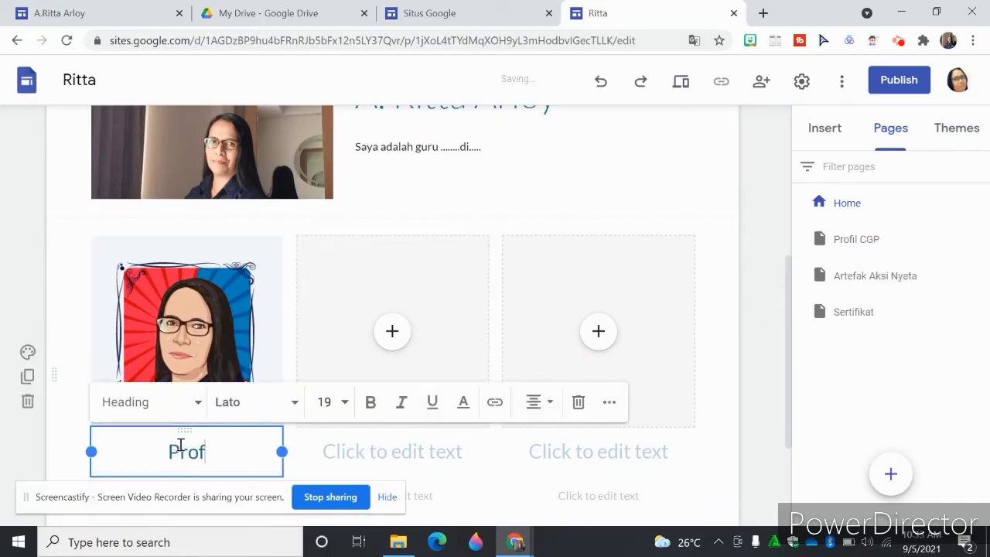
text(il CGP)
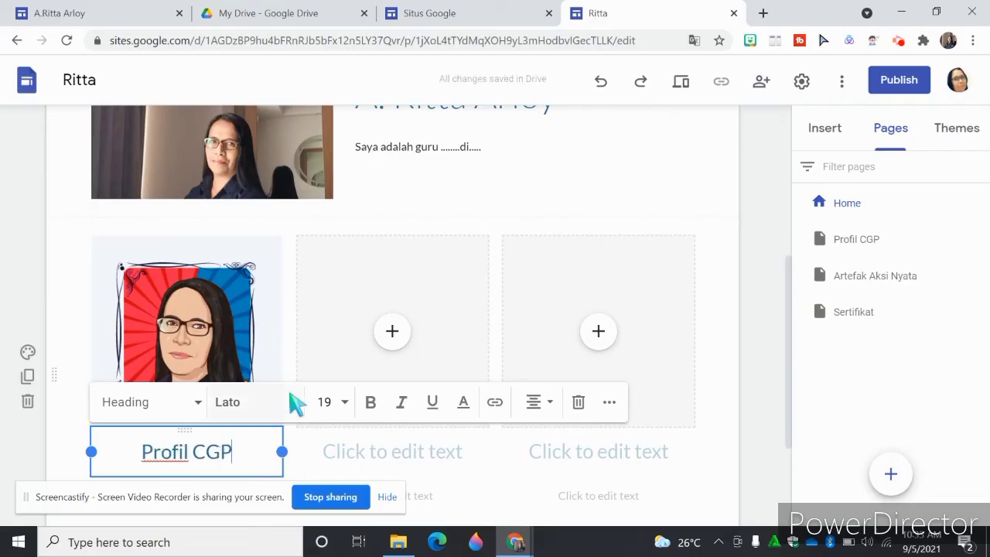
Step: Link the cartoon portrait image above the Profil CGP heading to the site's Profil CGP page
click(219, 307)
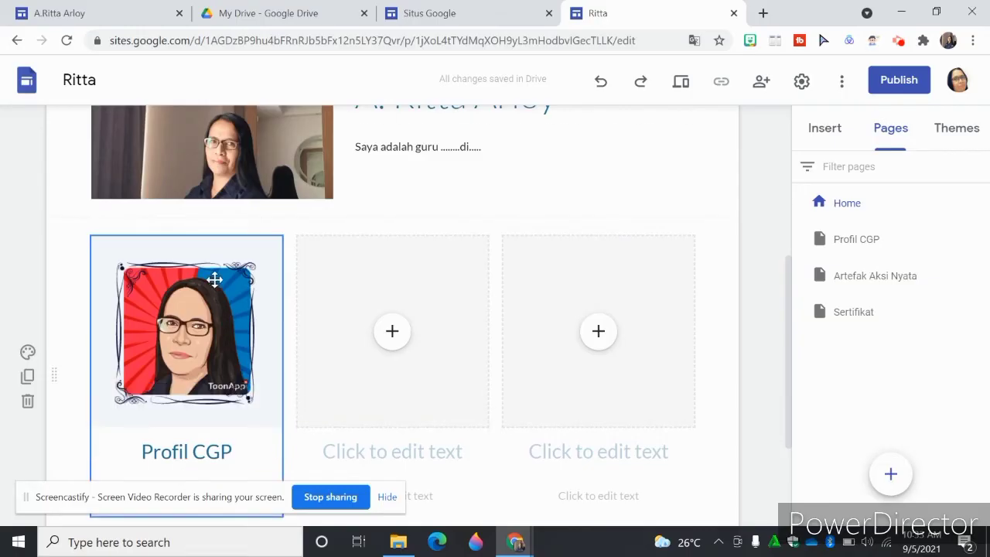
click(228, 239)
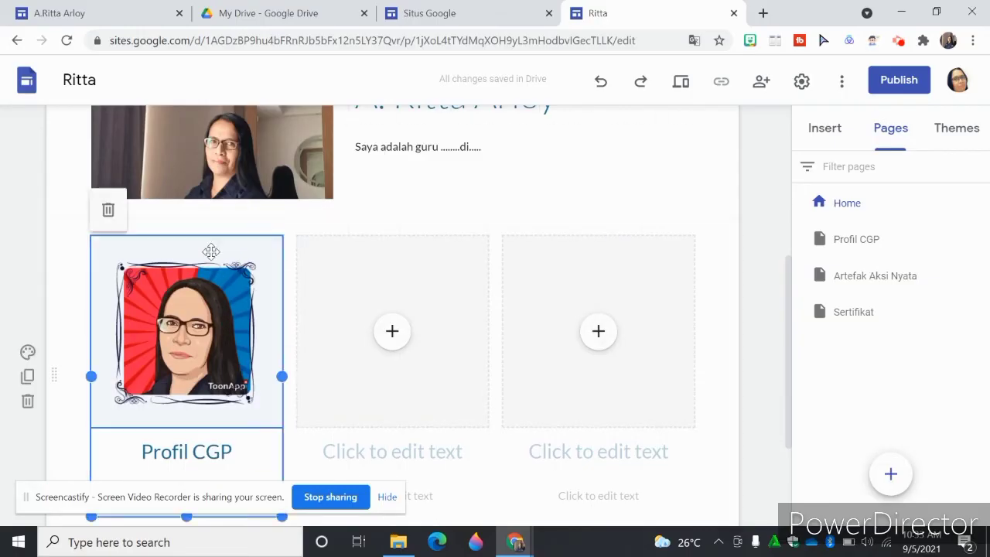
click(211, 240)
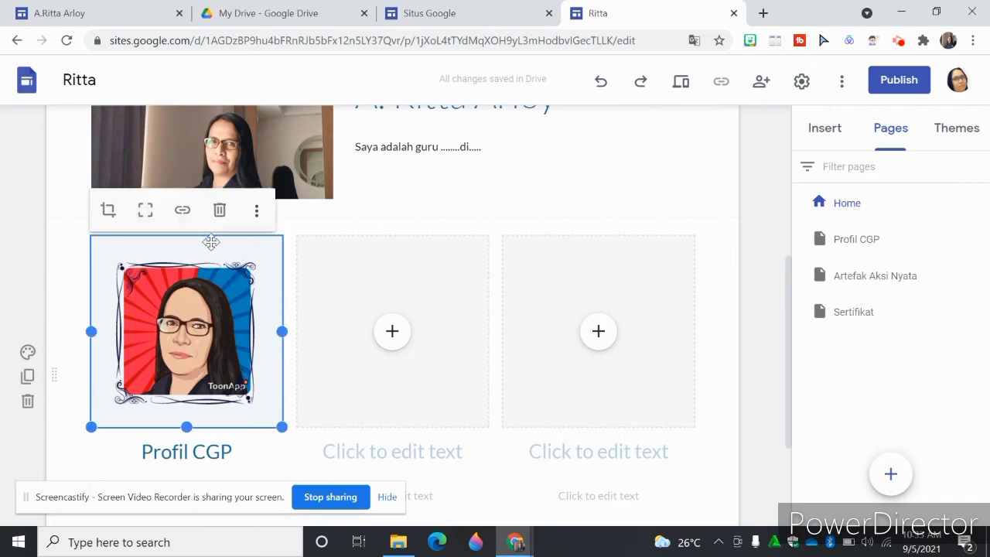
click(182, 211)
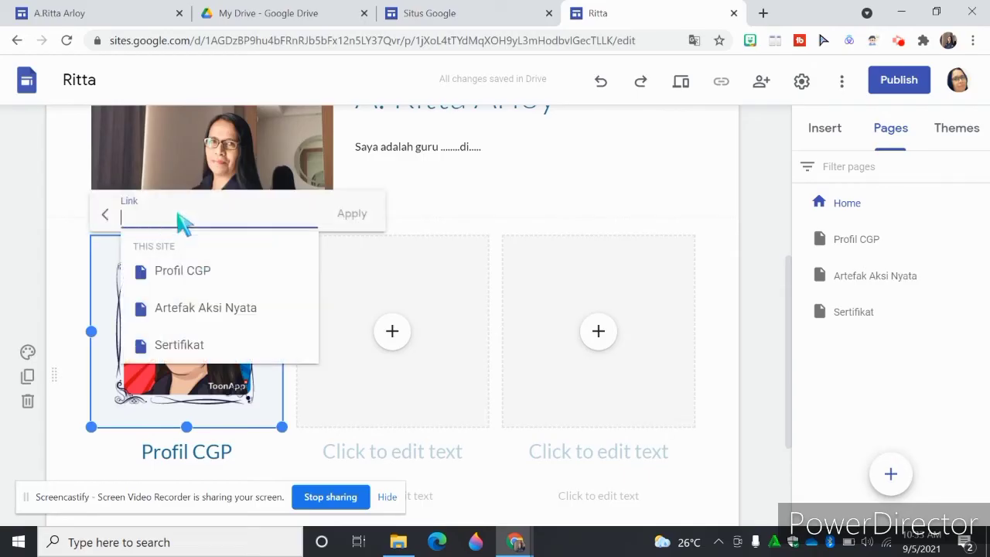
click(182, 277)
click(349, 218)
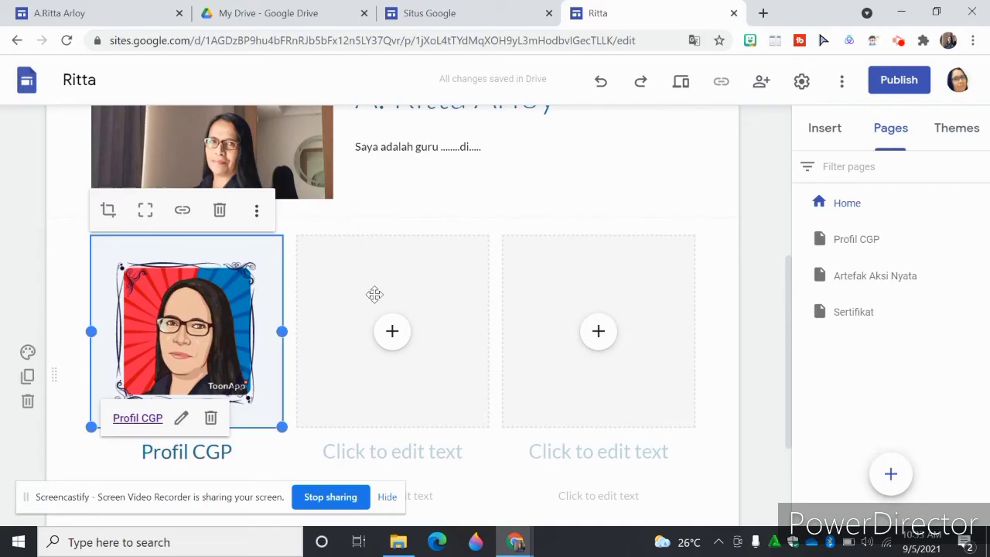
Step: Upload "logo google site (7)" from Downloads into the middle image placeholder
click(392, 332)
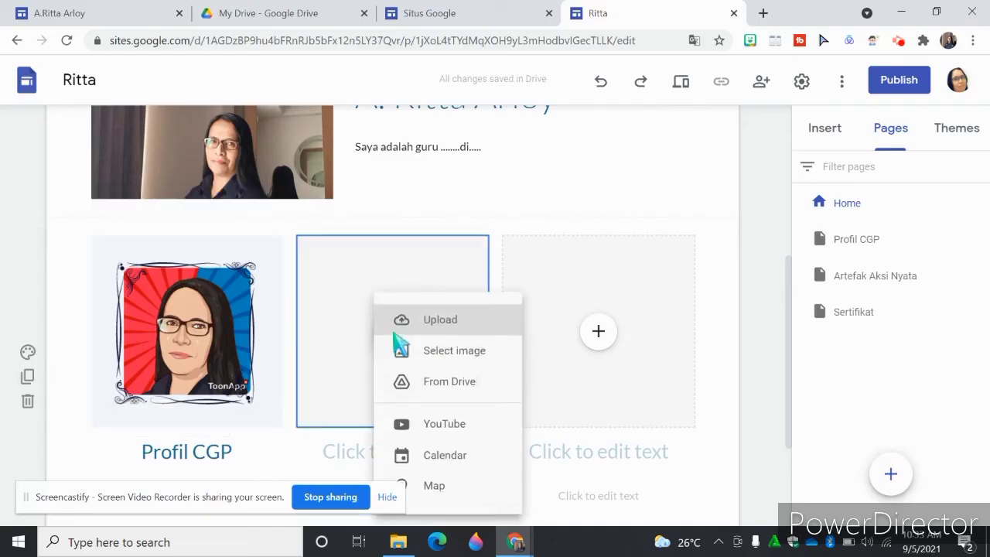
click(440, 323)
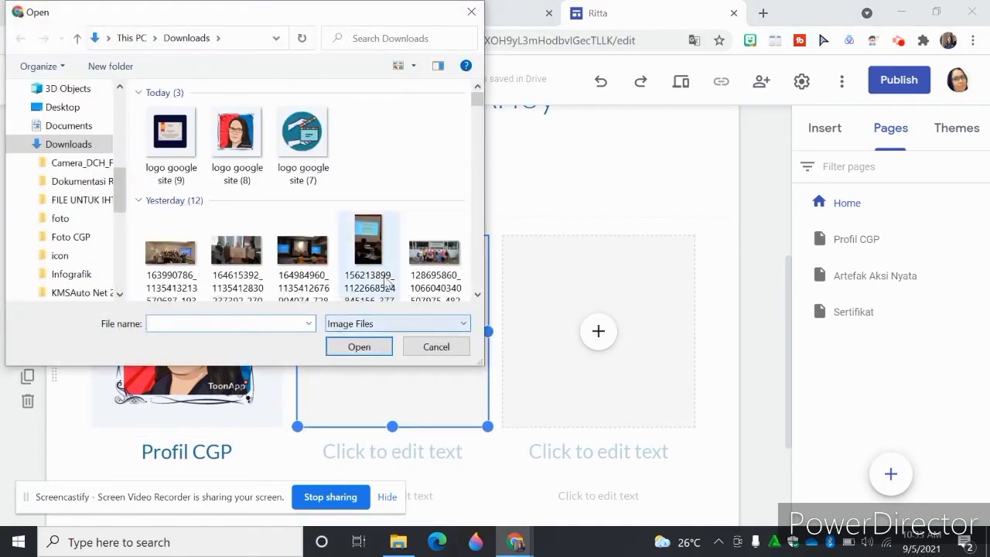
click(305, 138)
click(367, 348)
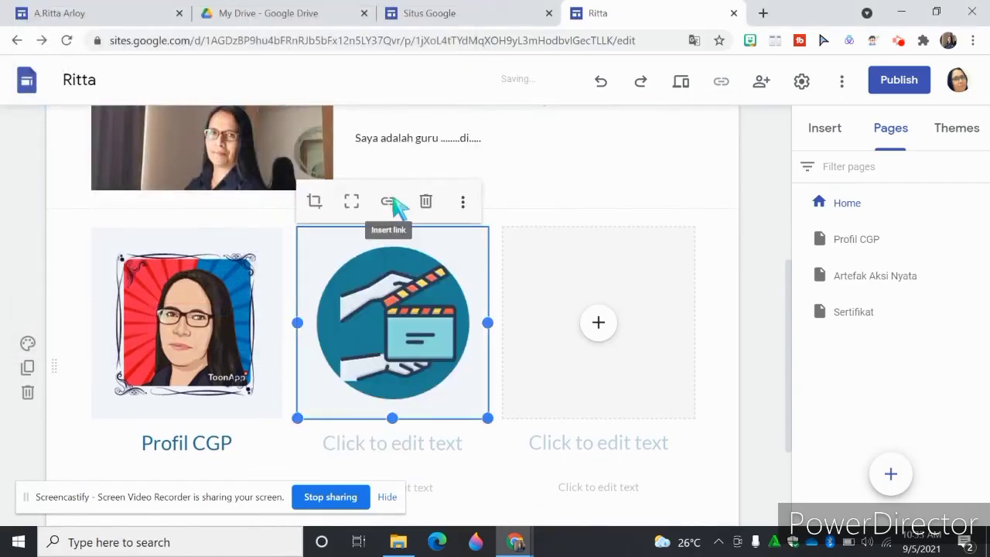
click(389, 202)
click(392, 305)
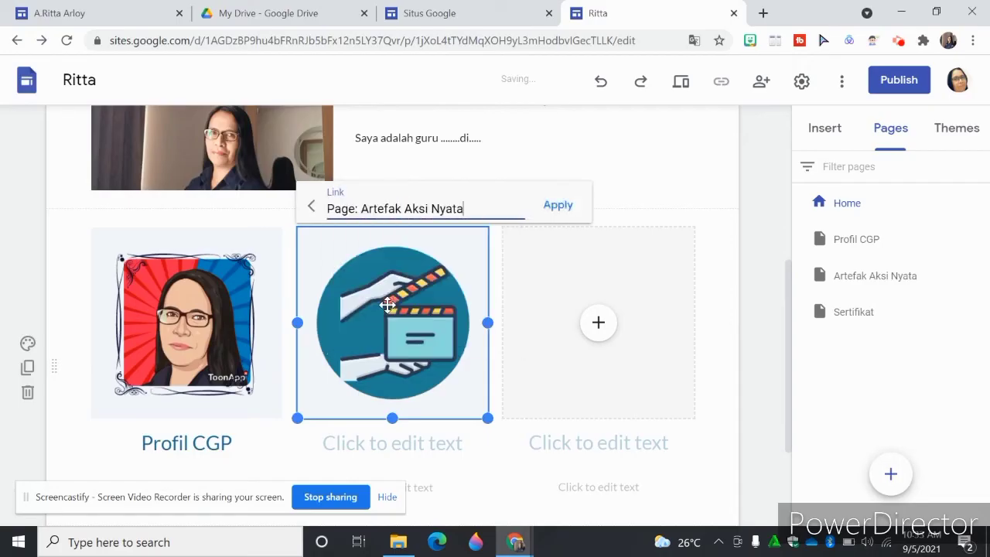
click(375, 453)
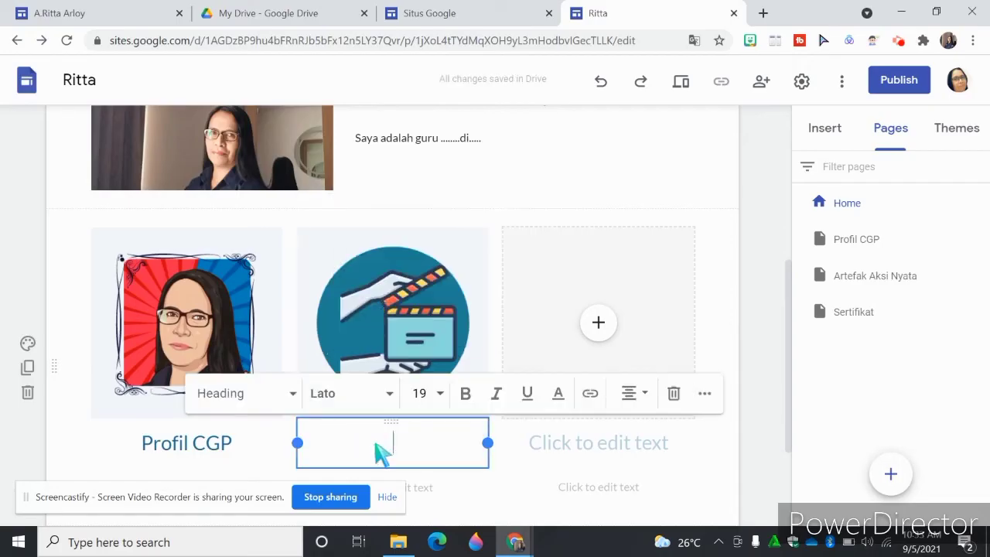
Step: Link the clapperboard image in the middle of the three-image layout to the site's Artefak Aksi Nyata page
click(396, 242)
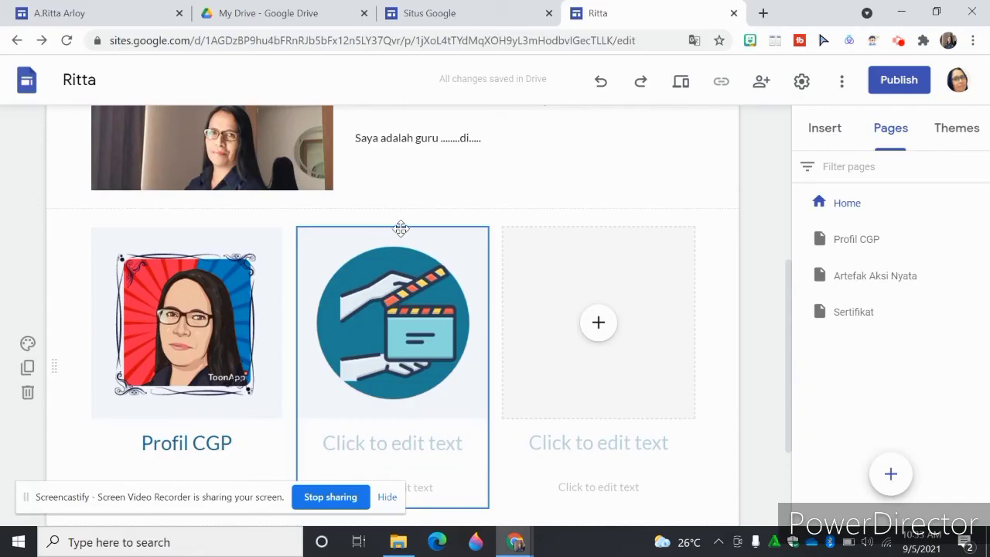
click(382, 237)
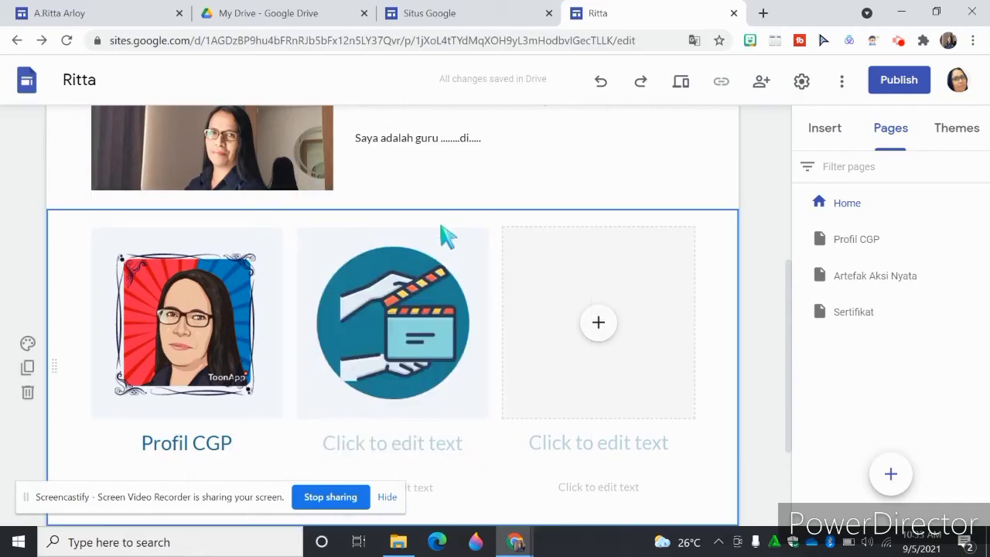
click(418, 236)
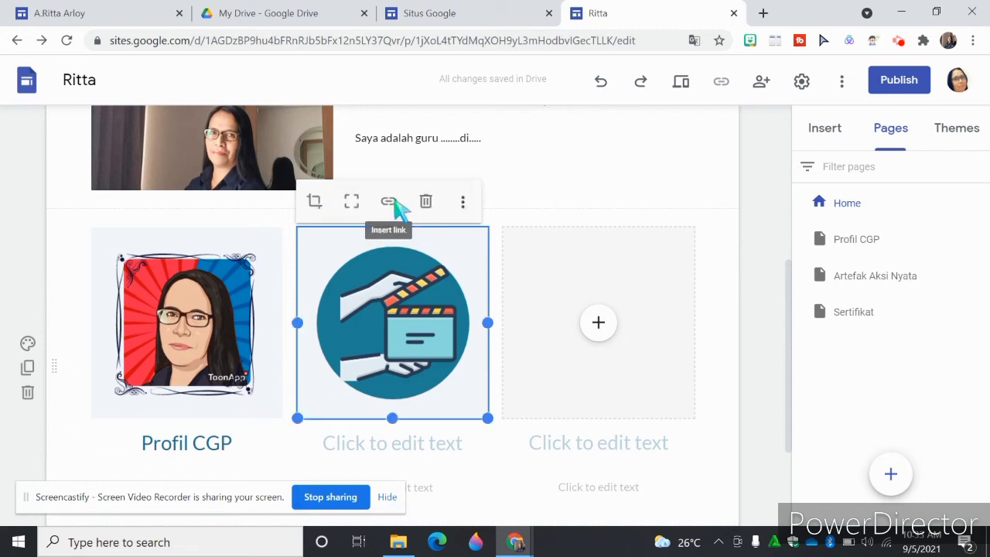
click(390, 203)
click(400, 306)
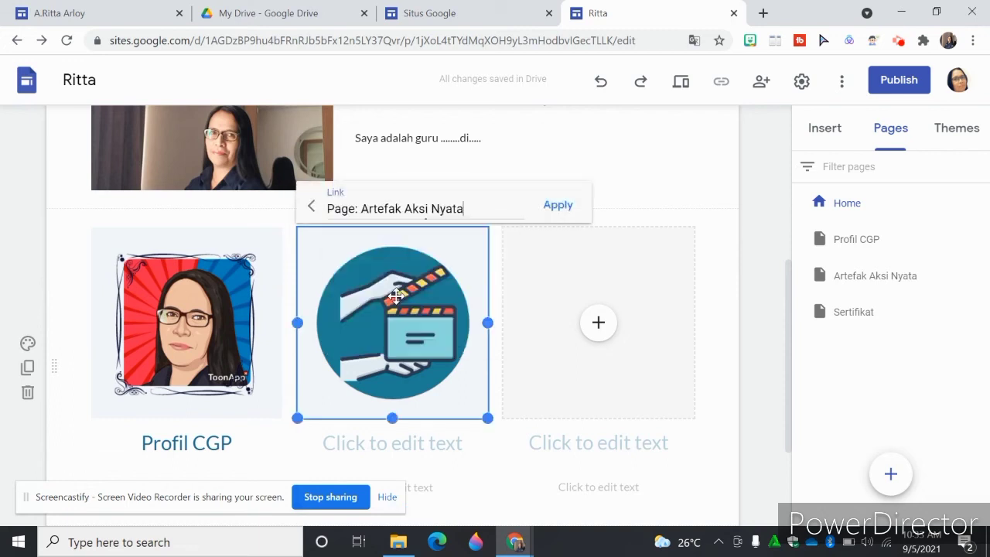
click(557, 205)
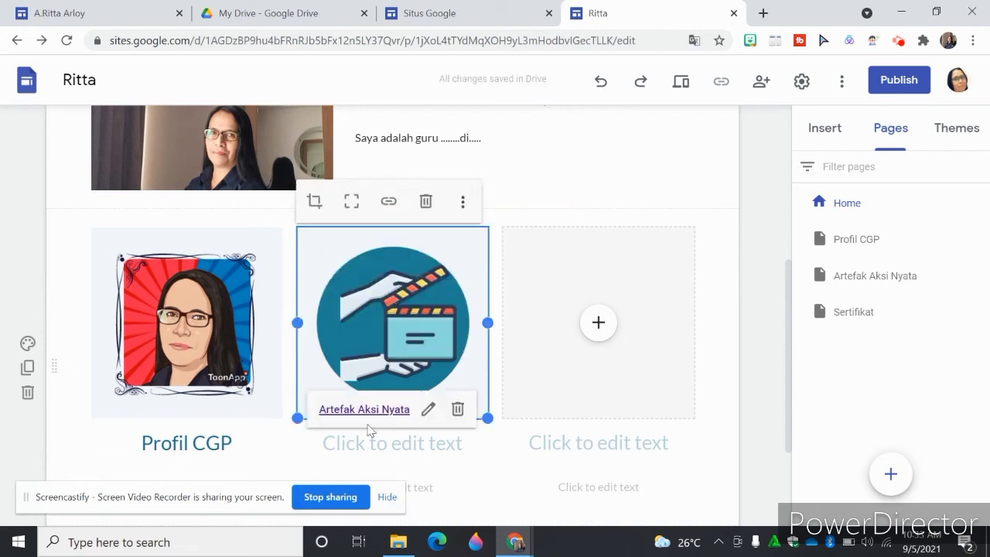
Step: Enter "Artefak Aksi Nyata" as the heading under the clapperboard image
click(375, 452)
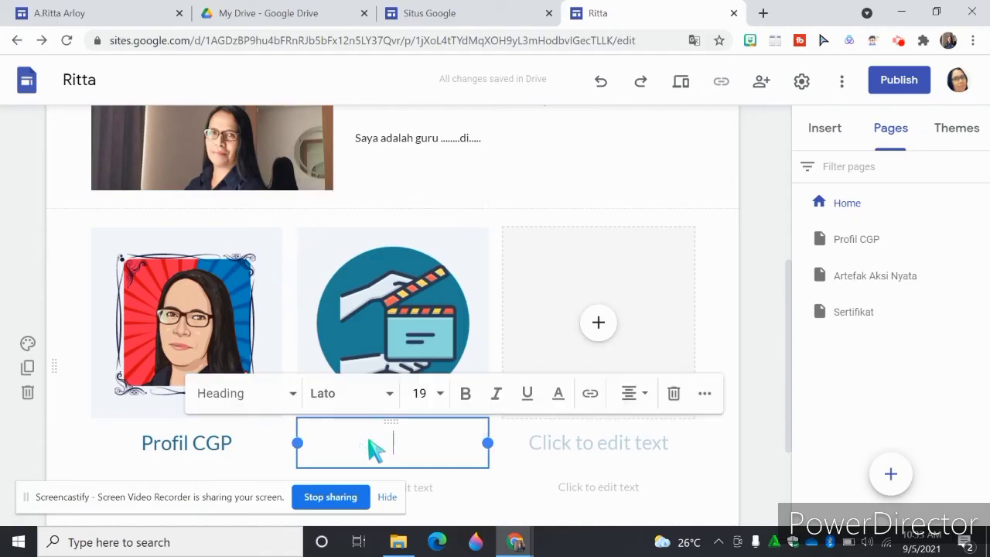
text(Artefak )
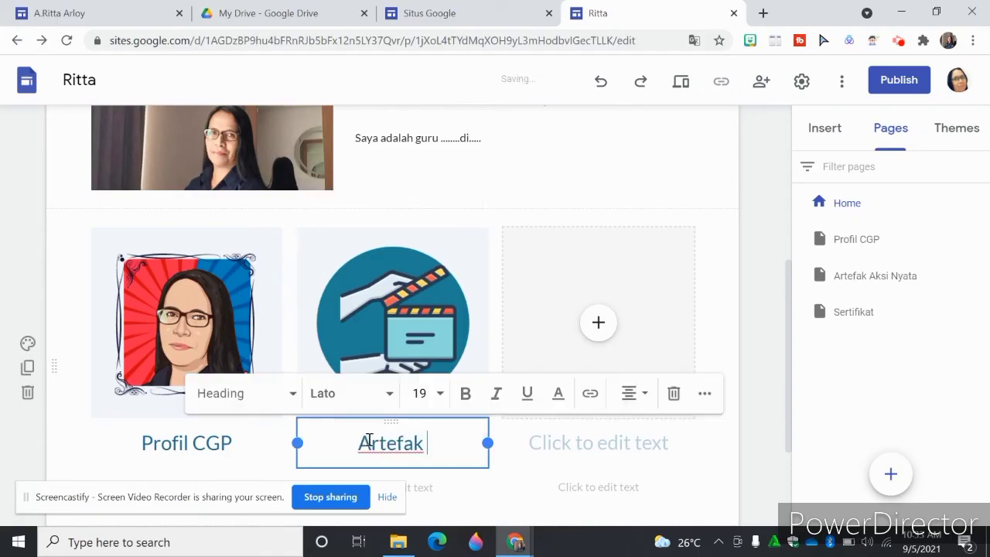
text(Aksi Nyata)
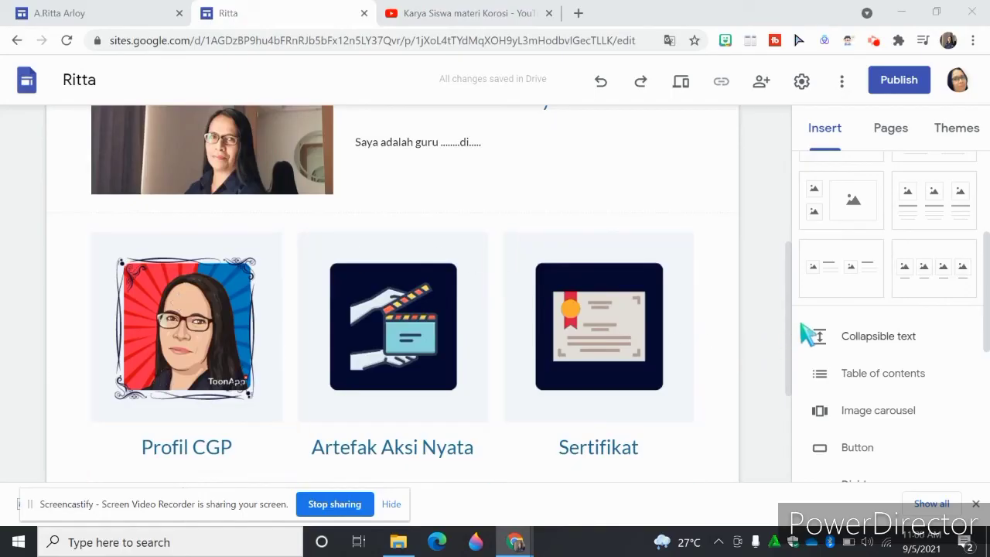
Step: Go to the Profil CGP page and replace its header image with the pink-red dotted pattern from the gallery
drag(789, 338, 771, 159)
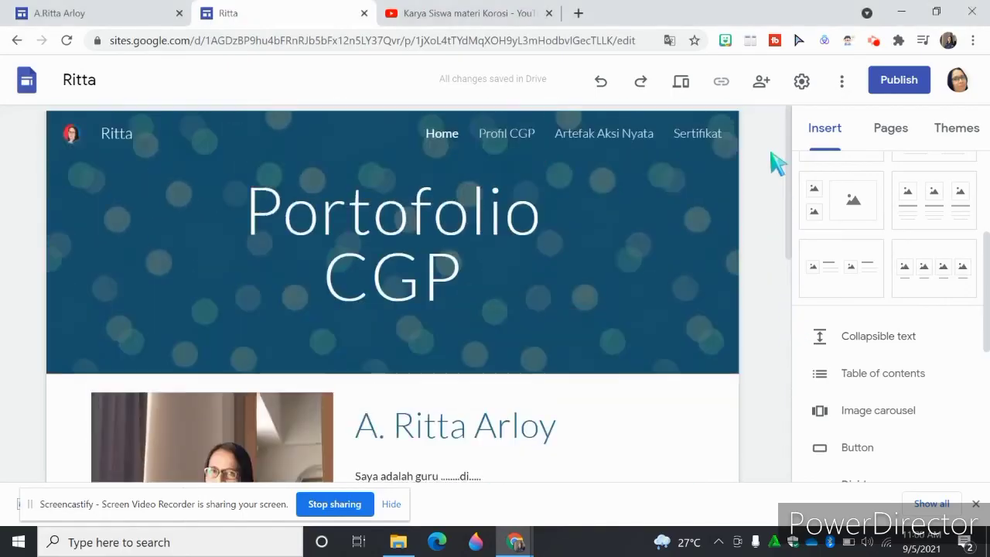
click(508, 137)
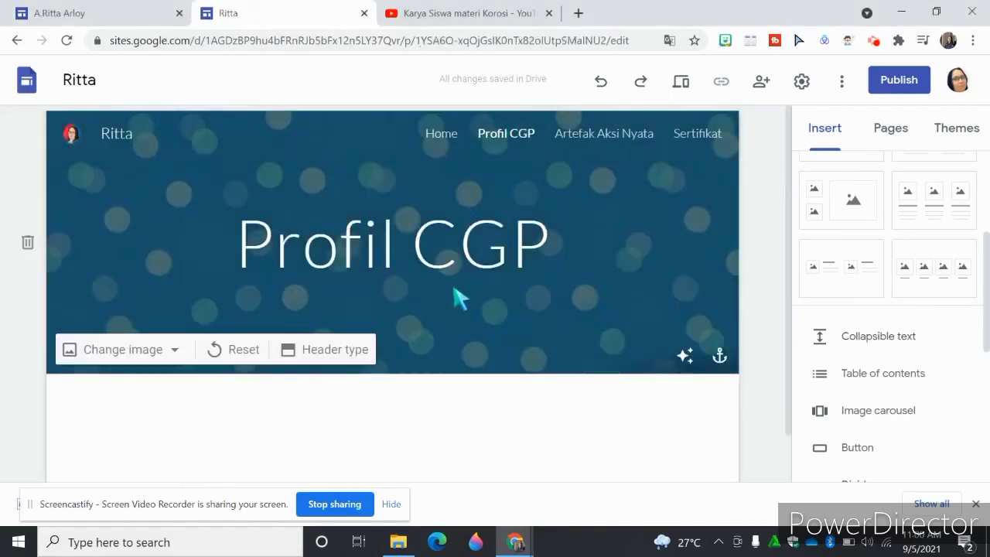
click(175, 352)
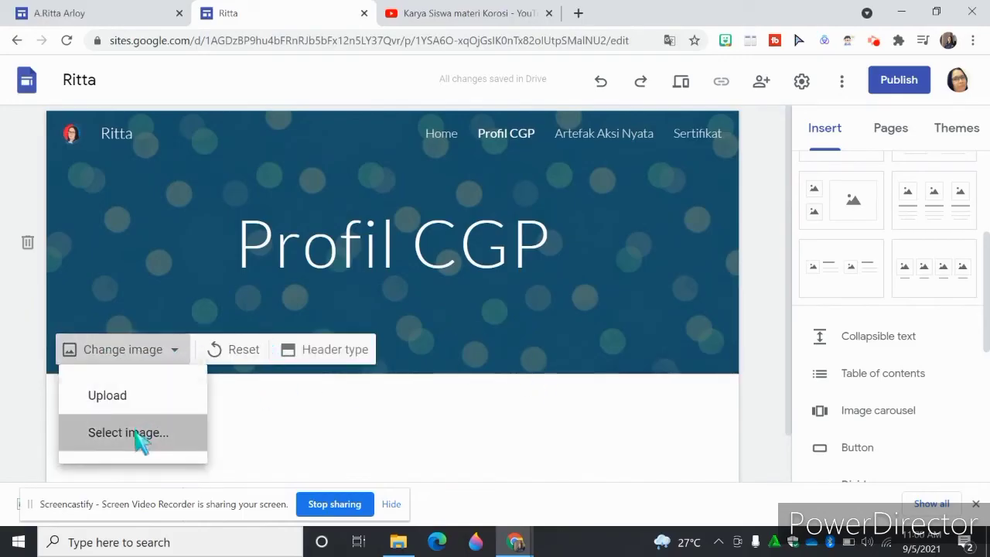
click(139, 438)
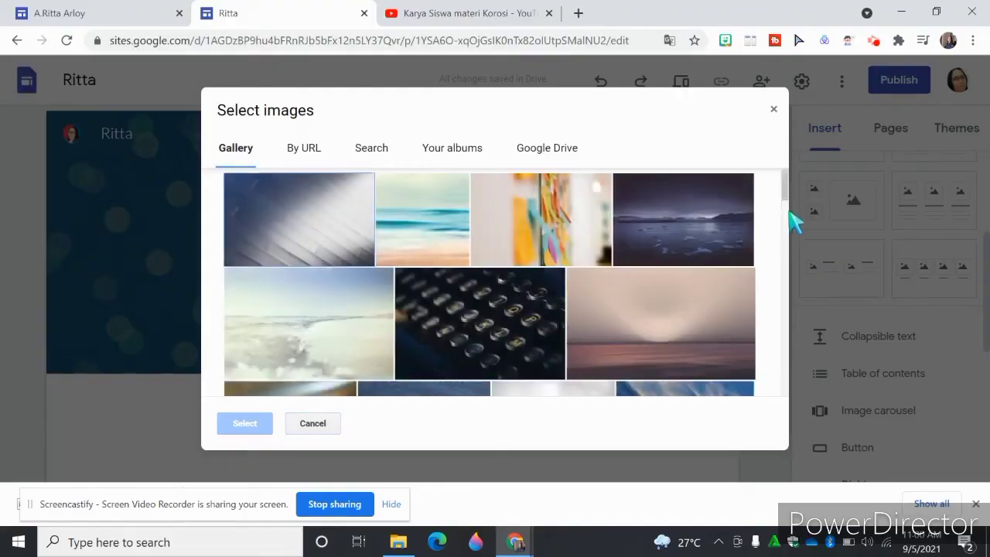
drag(789, 198, 790, 298)
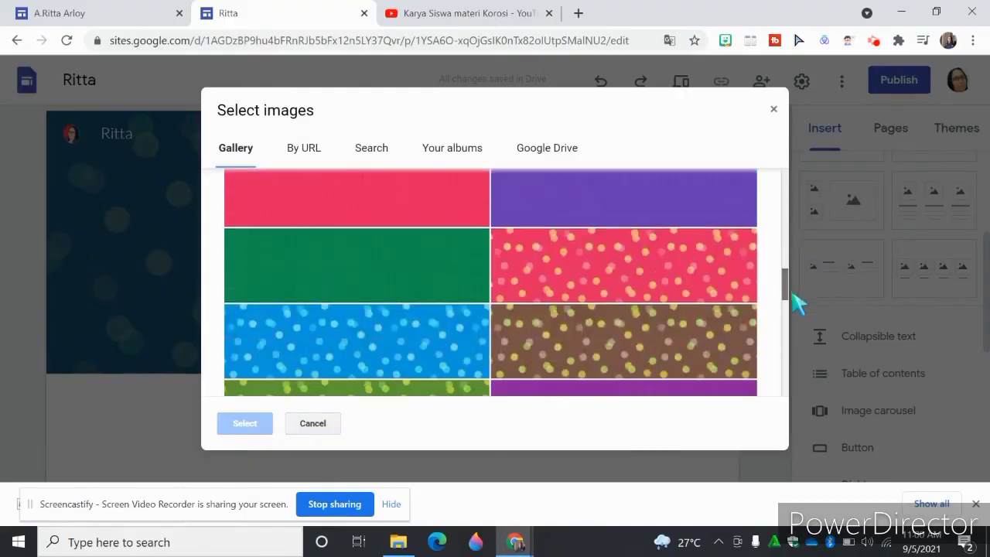
click(586, 279)
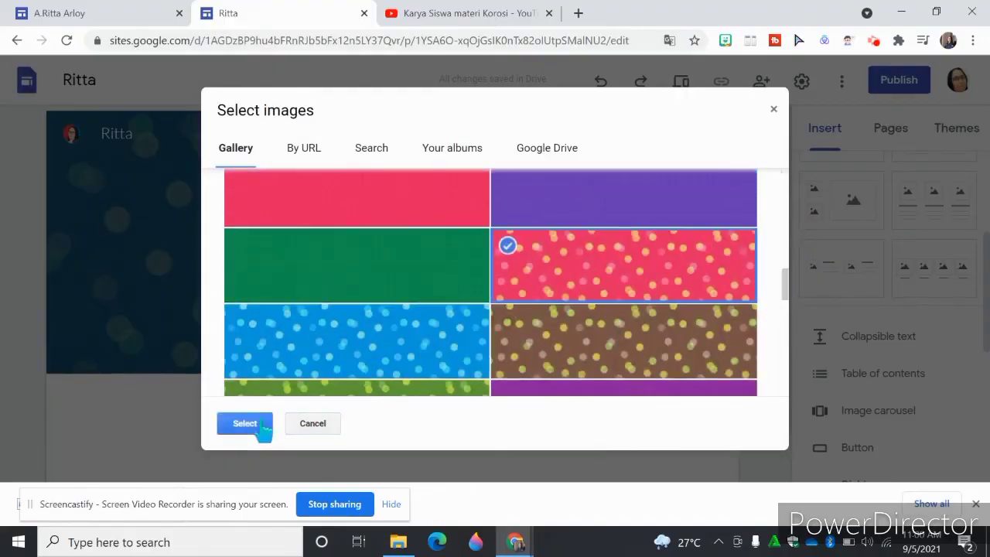
click(239, 423)
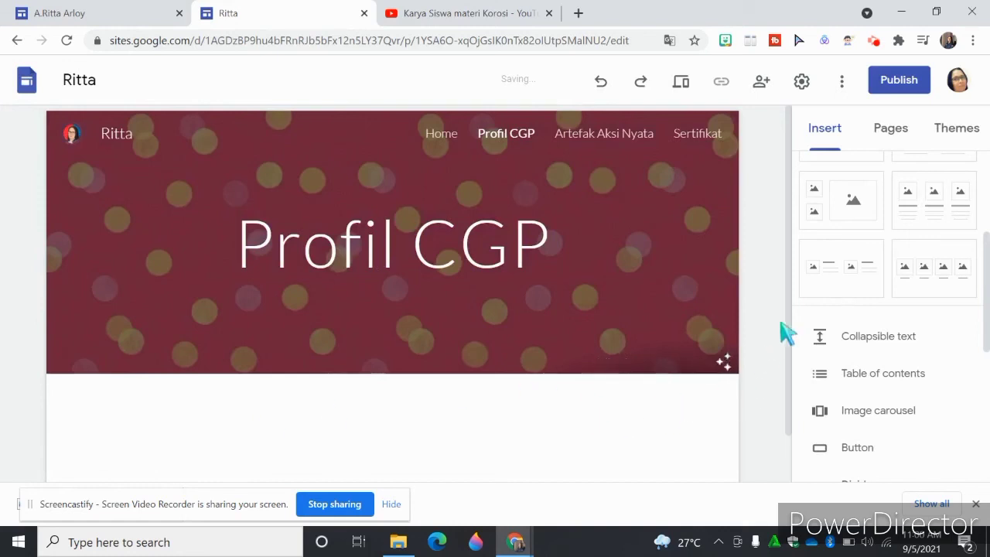
Step: Add the layout with one image beside a title and text below the Profil CGP header
drag(791, 305, 788, 370)
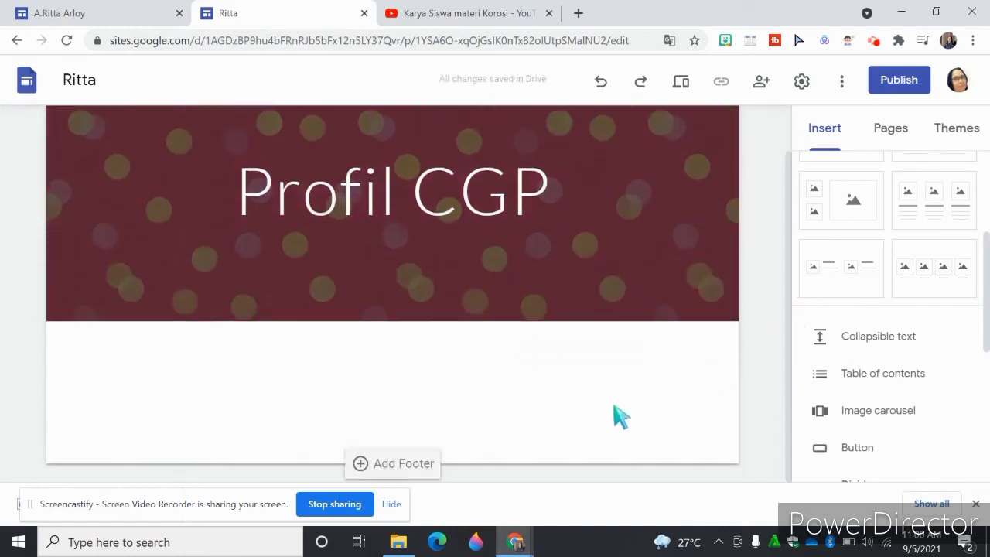
scroll(886, 325, up, 3)
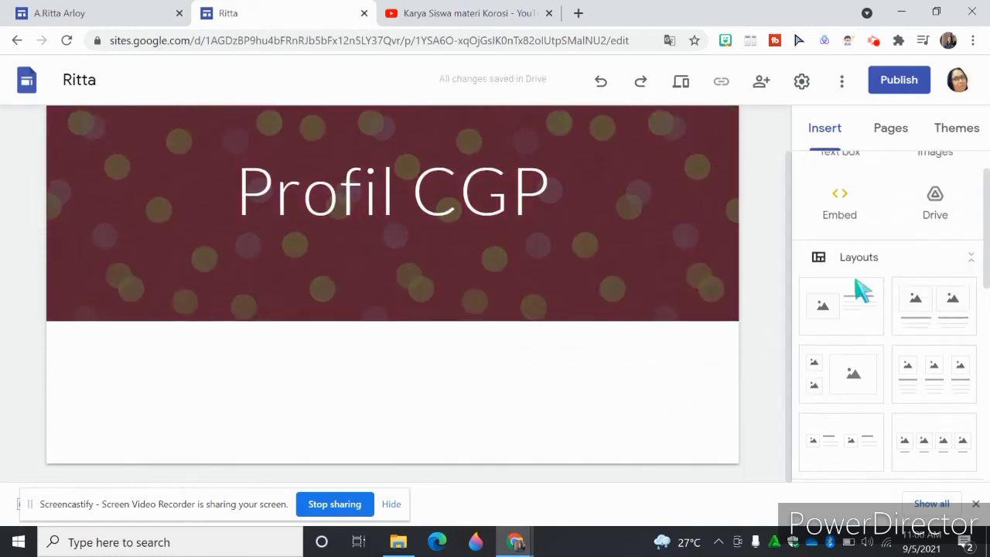
click(841, 319)
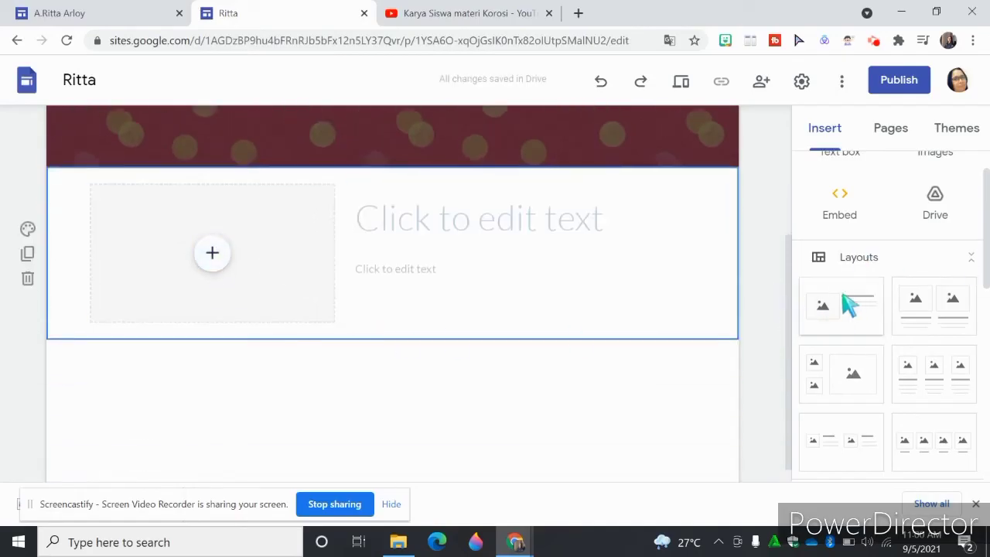
Step: Fill the new layout's image placeholder with the "Profil PGP" presentation from the Drive files shared with the account
click(221, 260)
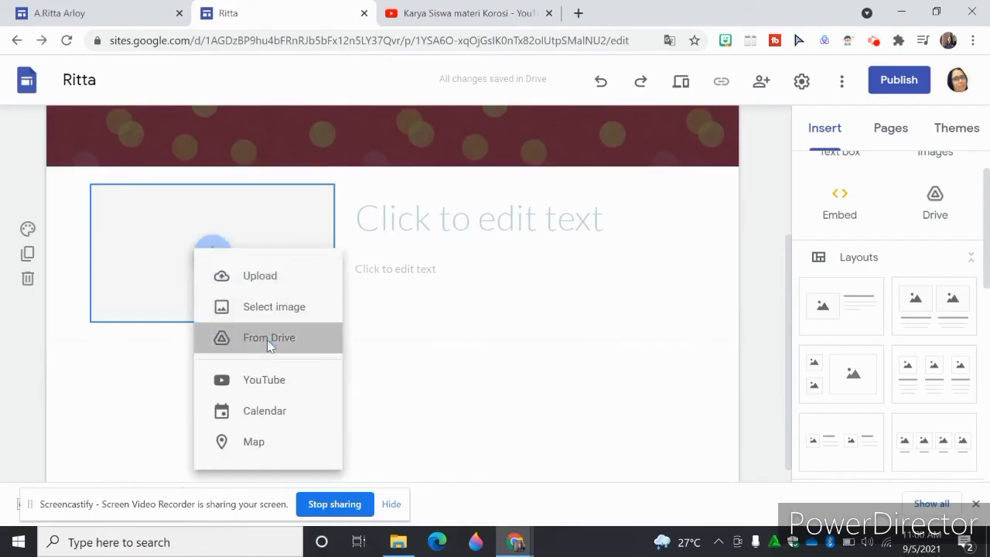
click(270, 341)
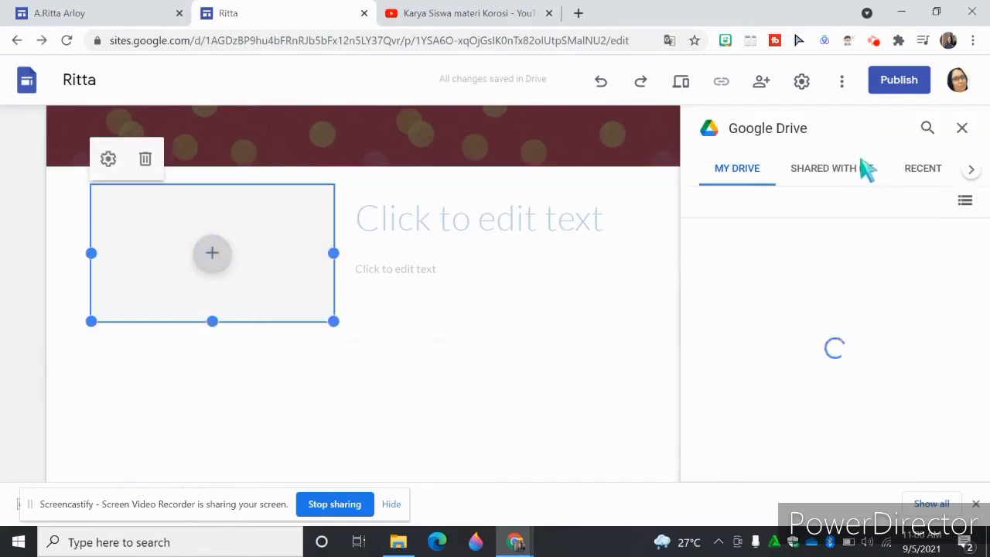
click(862, 184)
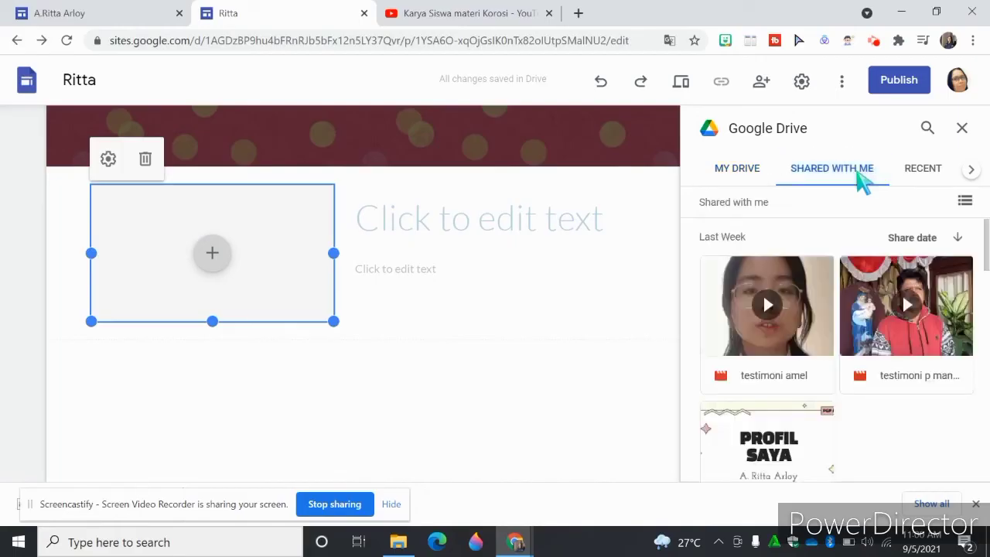
scroll(835, 348, down, 1)
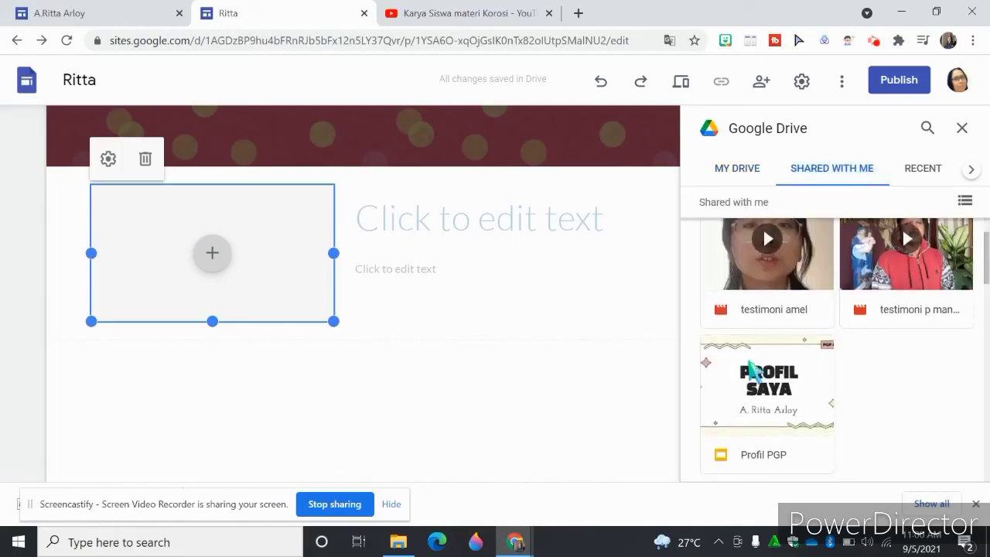
click(813, 431)
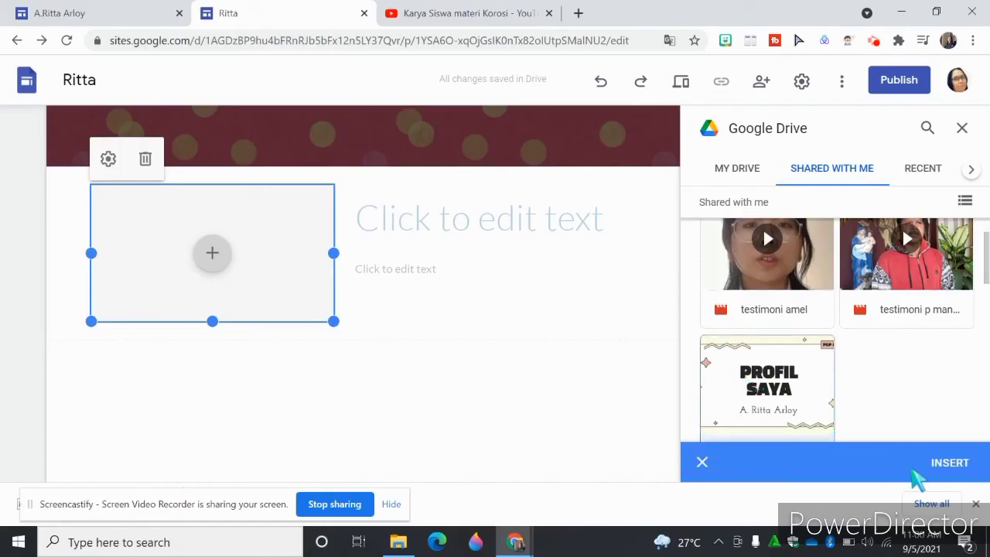
click(950, 459)
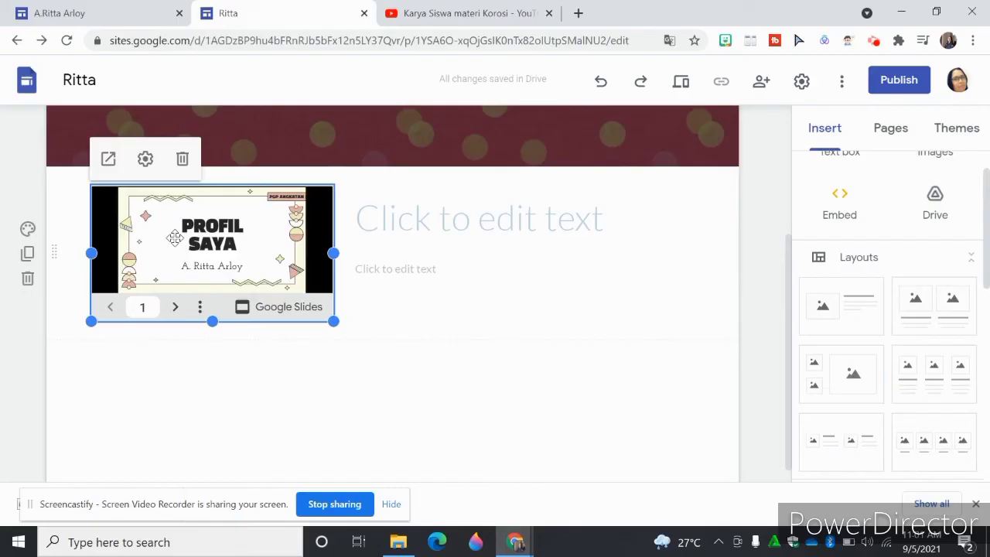
Step: Set the embedded presentation to start automatically with a delay time of 5 seconds
click(146, 160)
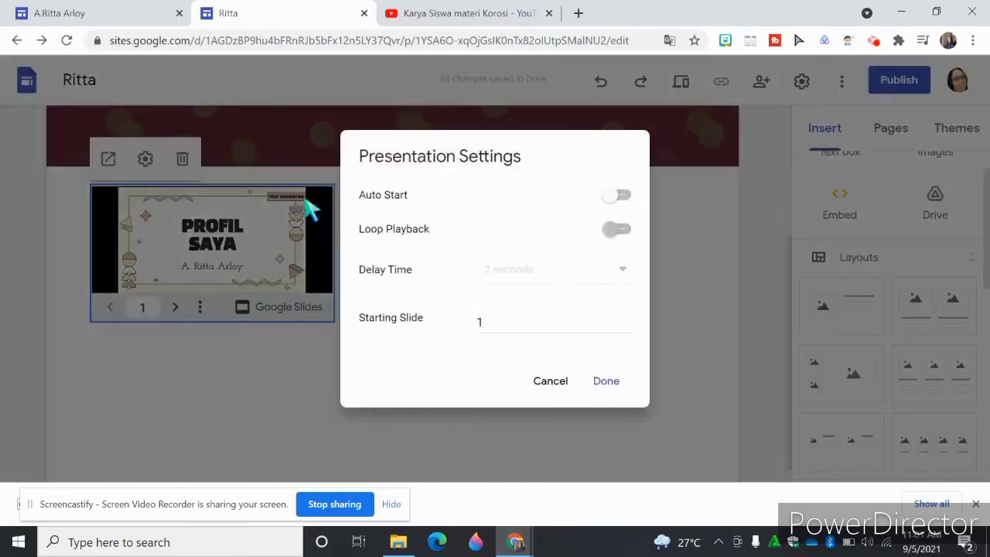
click(615, 196)
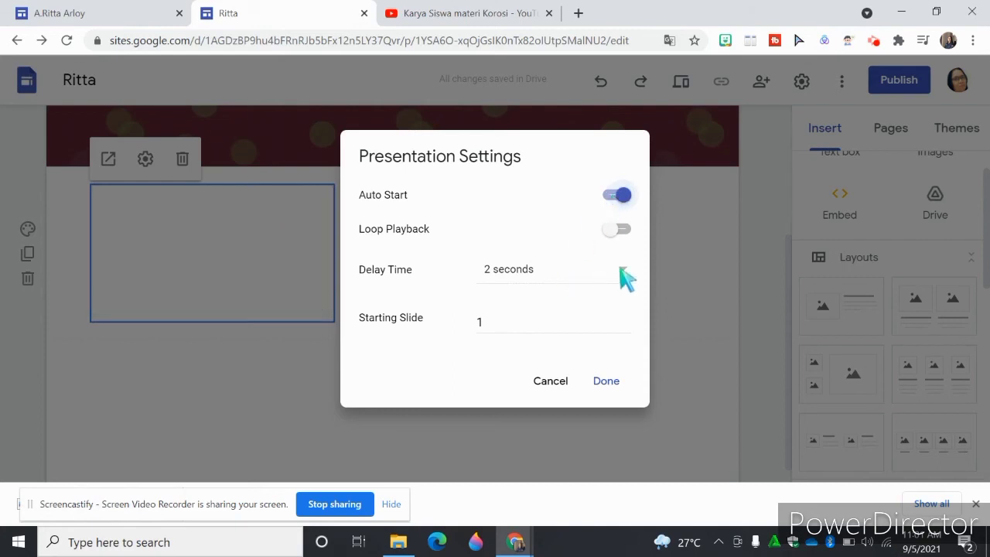
click(620, 269)
click(512, 338)
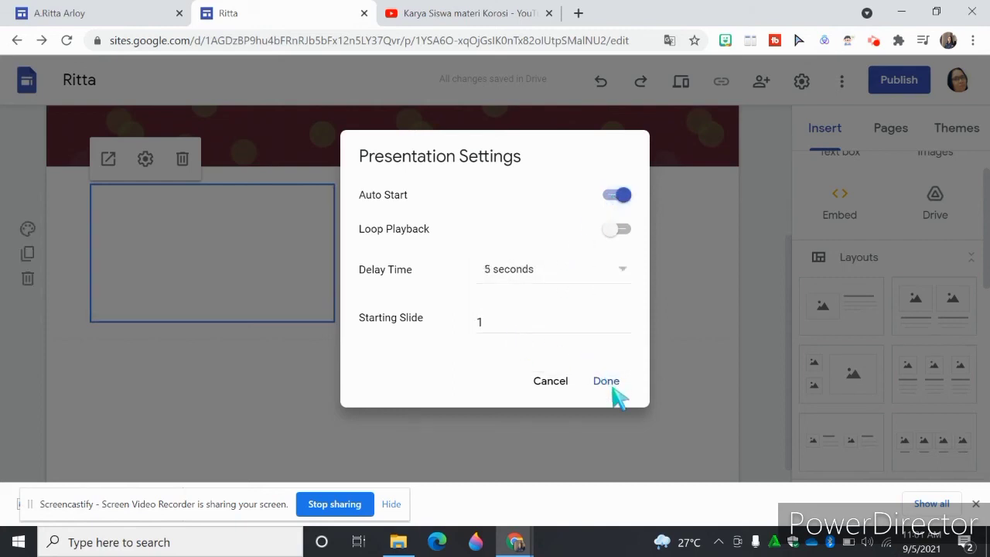
click(611, 387)
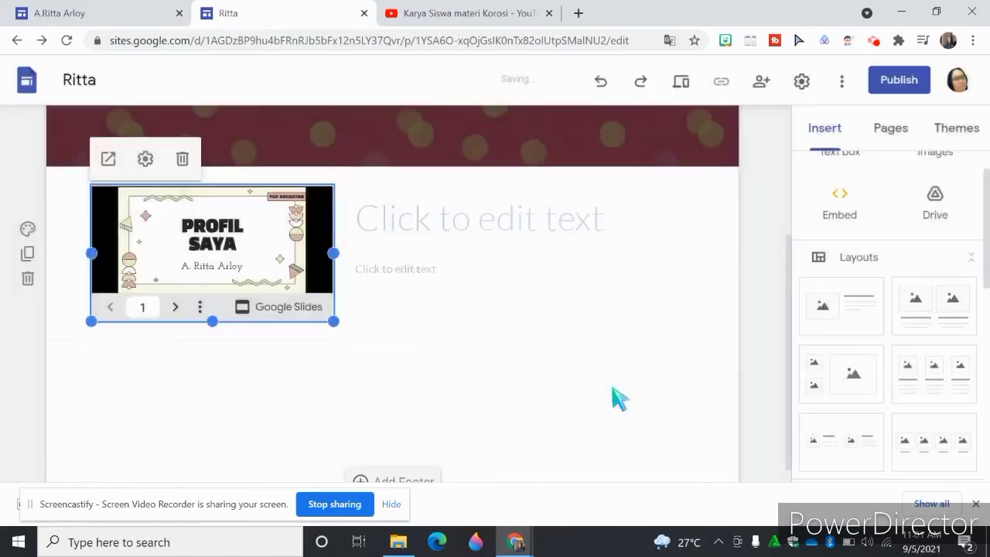
Step: Enter "Profil Singkat" as the title beside the embedded presentation
click(520, 236)
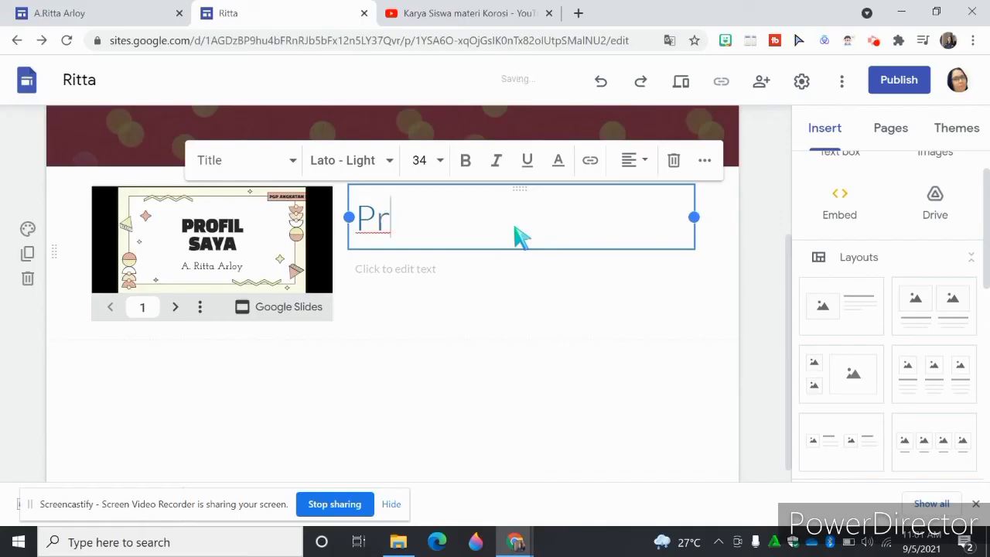
text(Profil )
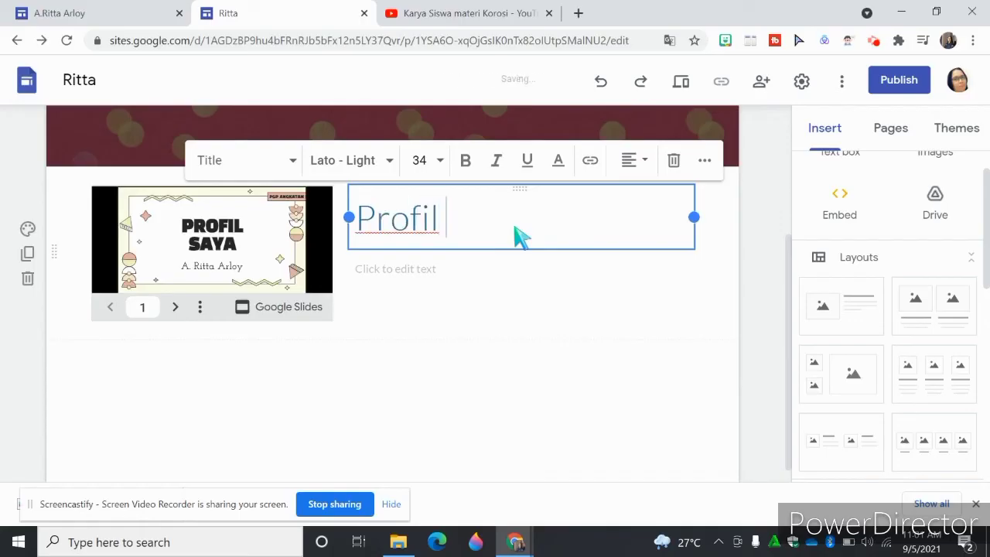
text(Singkat)
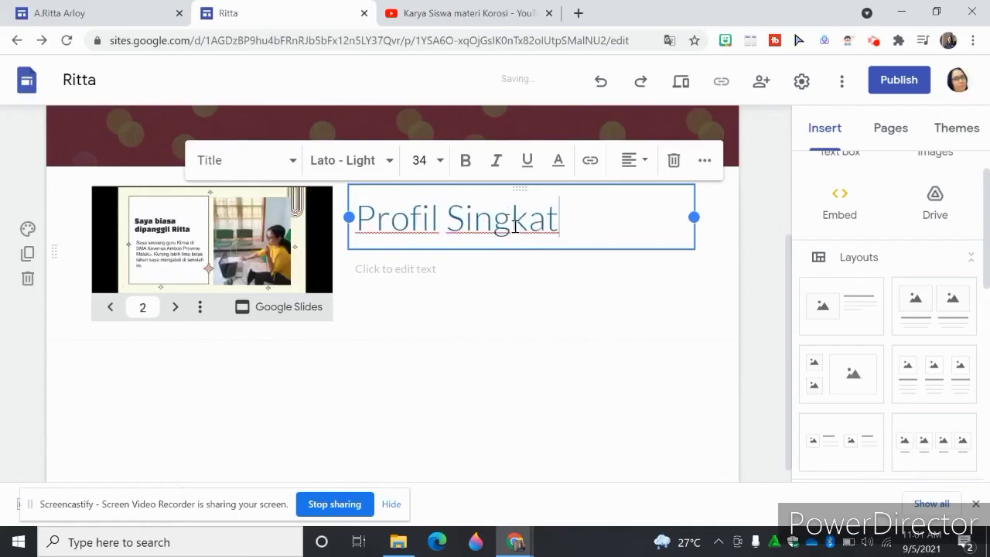
click(508, 353)
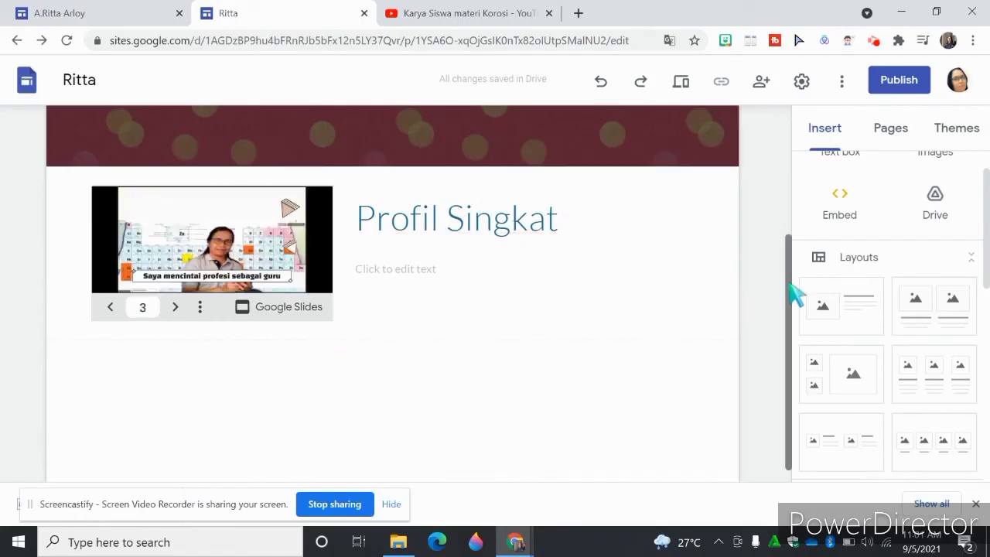
drag(791, 291, 787, 151)
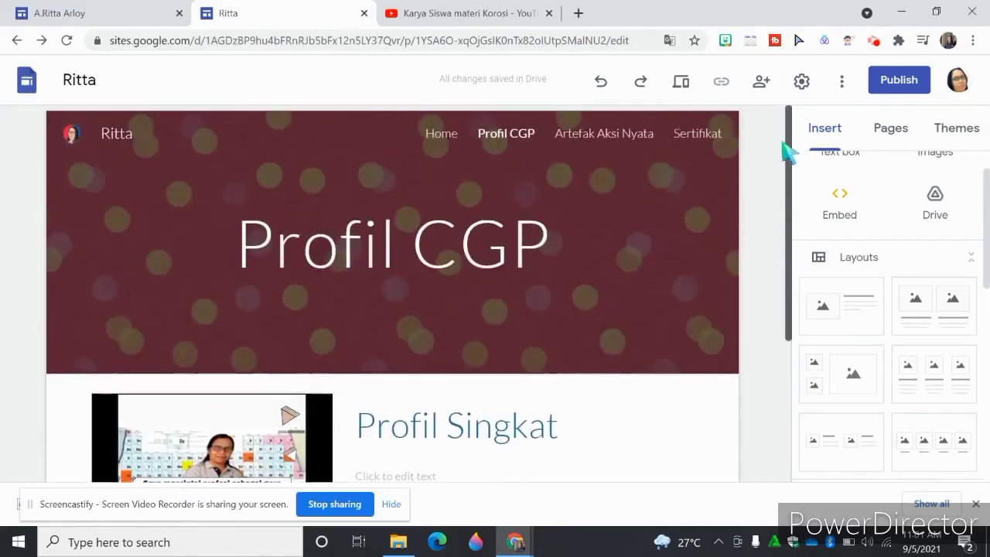
Step: Add the layout with two captioned images side by side at the end of the Artefak Aksi Nyata page
click(614, 134)
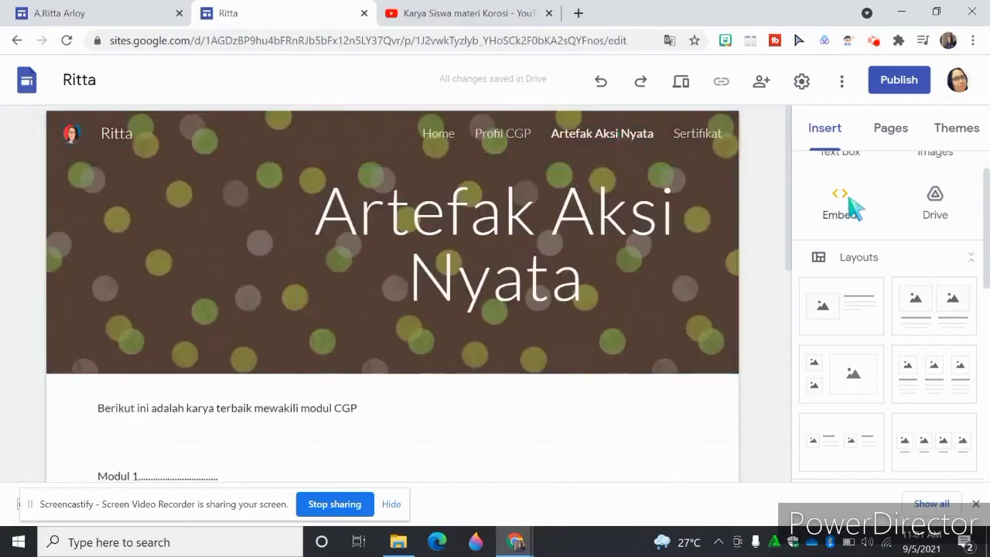
drag(789, 183, 789, 243)
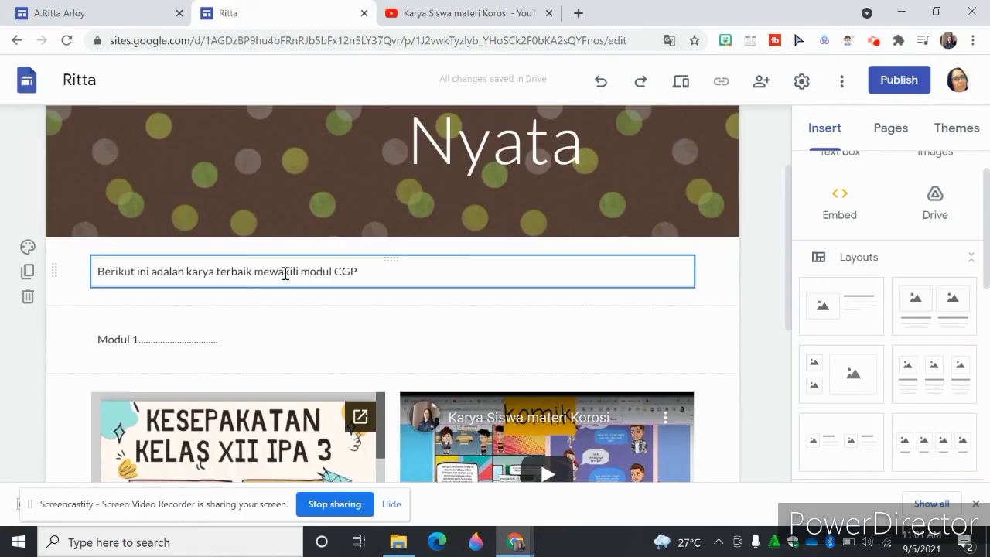
click(317, 271)
click(232, 345)
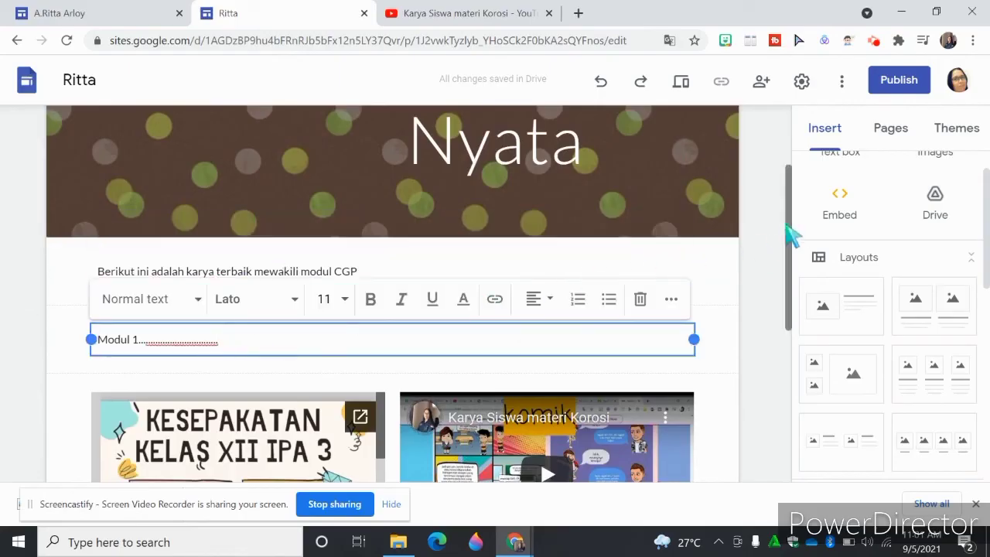
drag(788, 229, 788, 338)
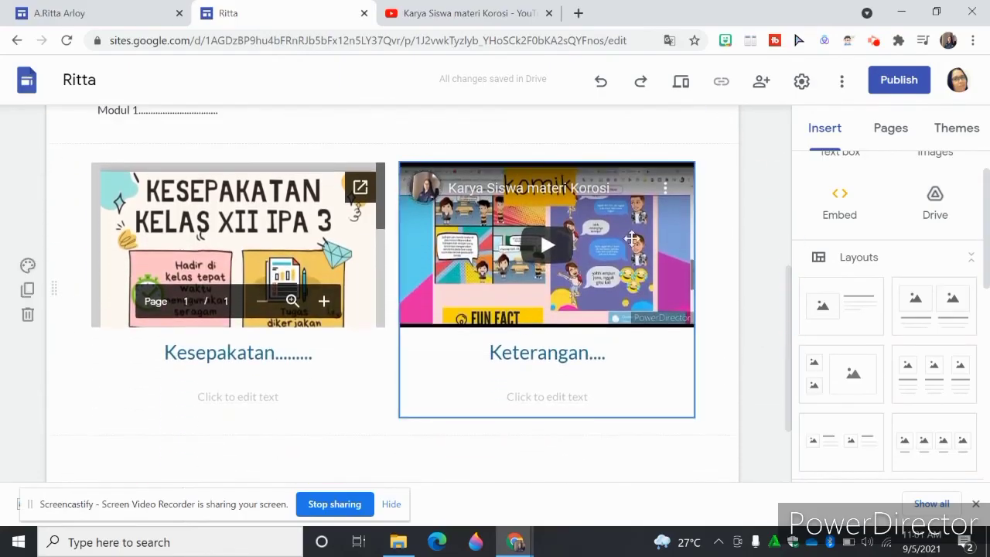
drag(793, 301, 788, 380)
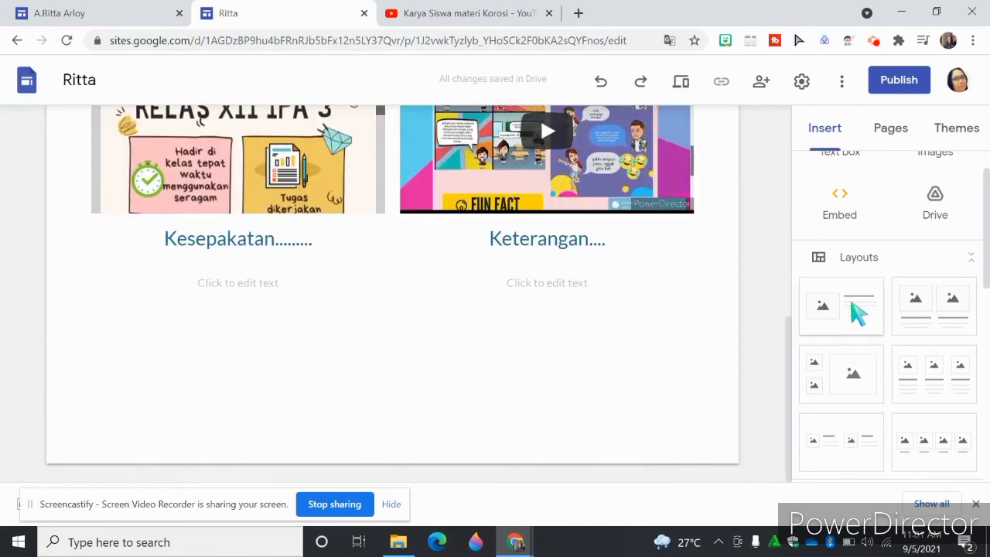
click(932, 308)
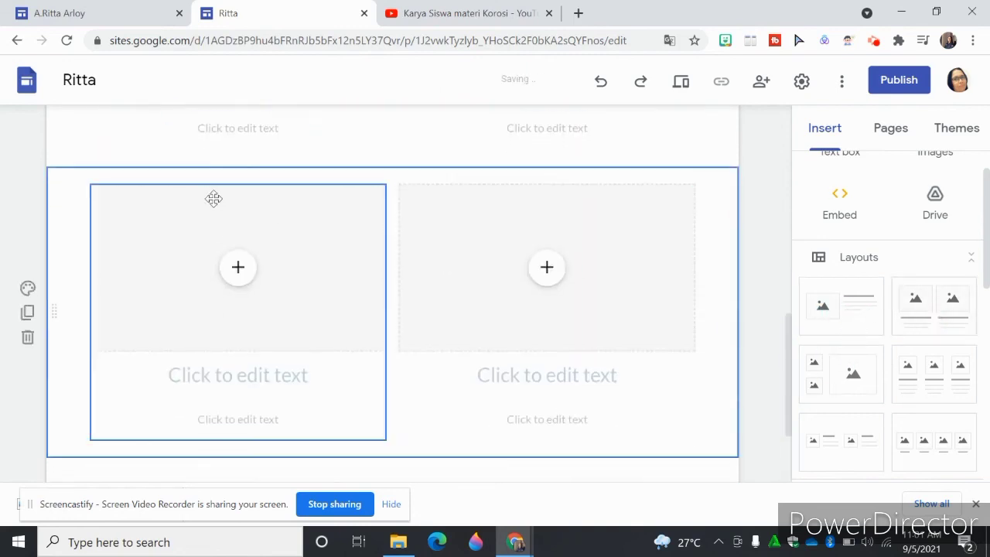
Step: Open the YouTube video search for the first placeholder and copy the address of the "Karya Siswa materi Korosi" video
click(238, 269)
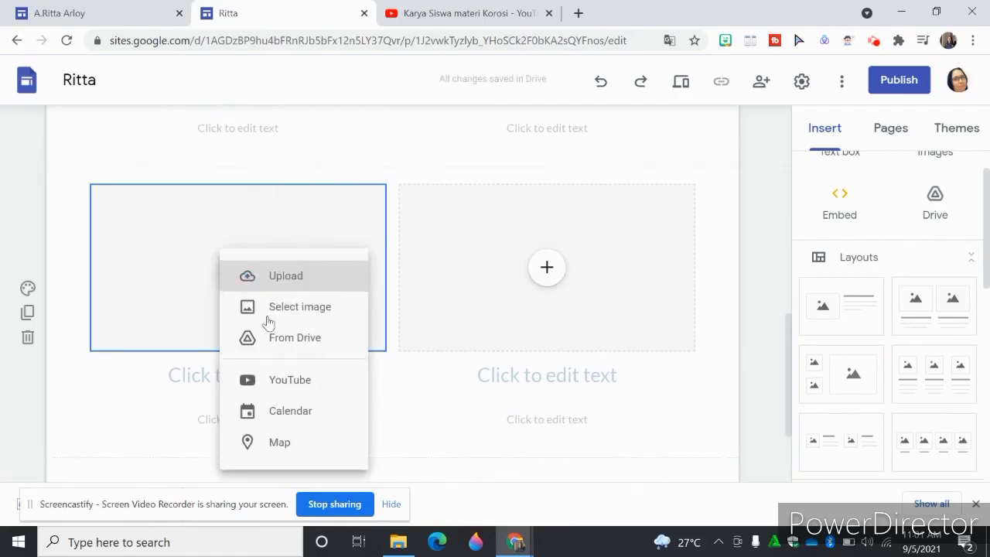
click(301, 389)
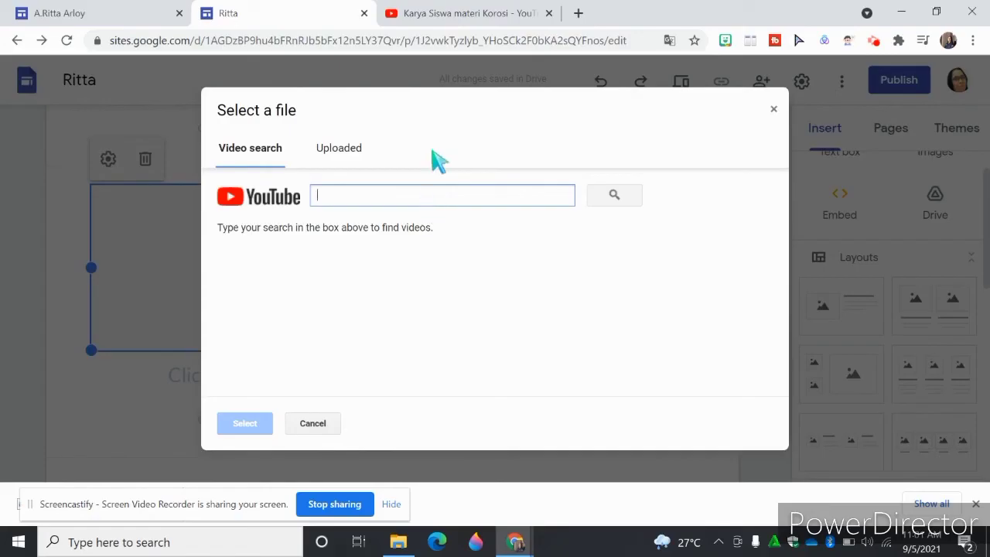
click(462, 13)
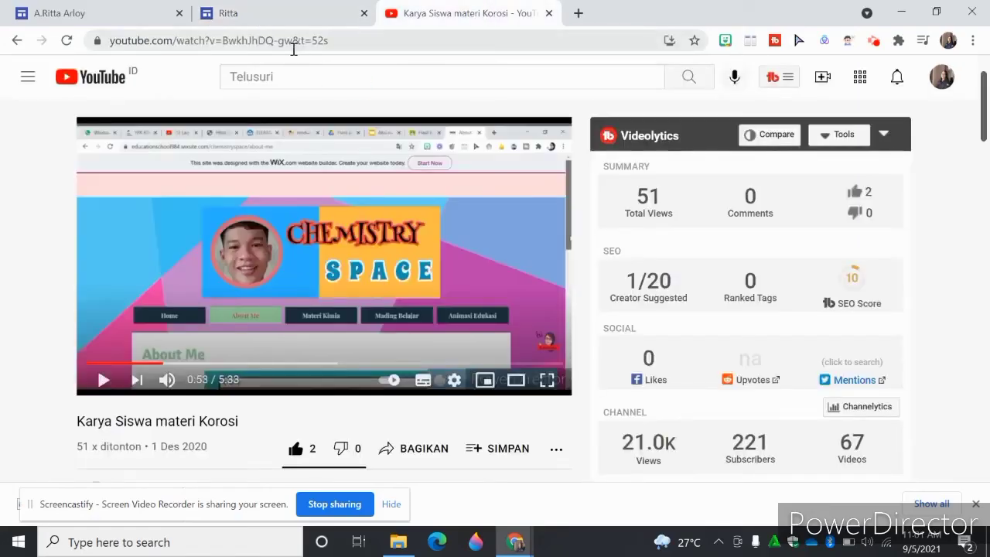
click(315, 44)
right_click(315, 44)
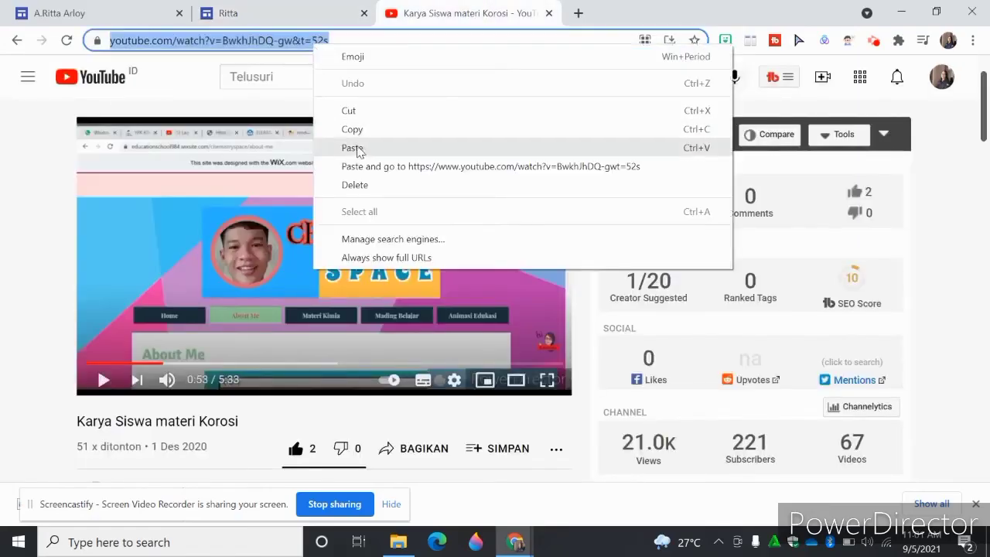
click(365, 133)
Step: Find the "Karya Siswa materi Korosi" video by its copied address and insert it into the first placeholder
click(327, 14)
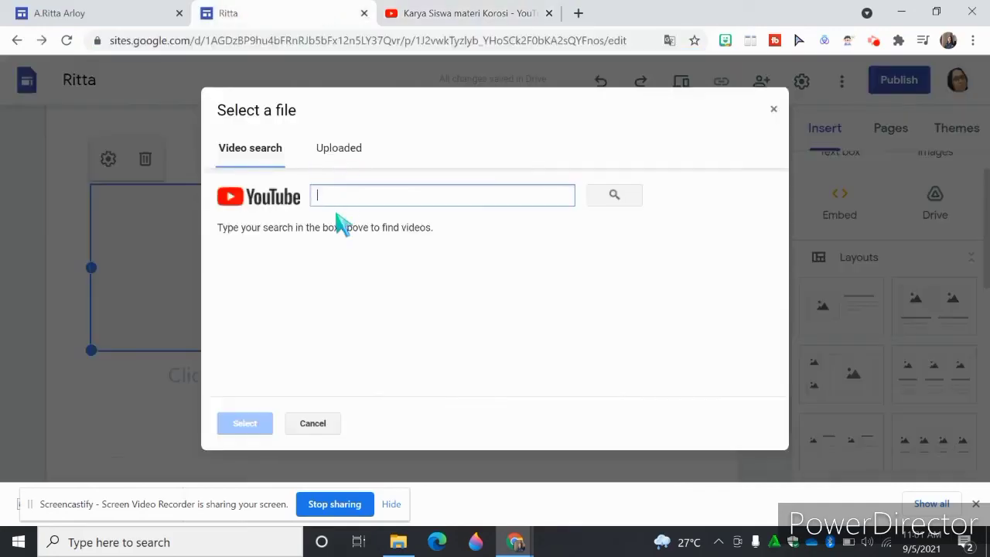
key(ctrl+v)
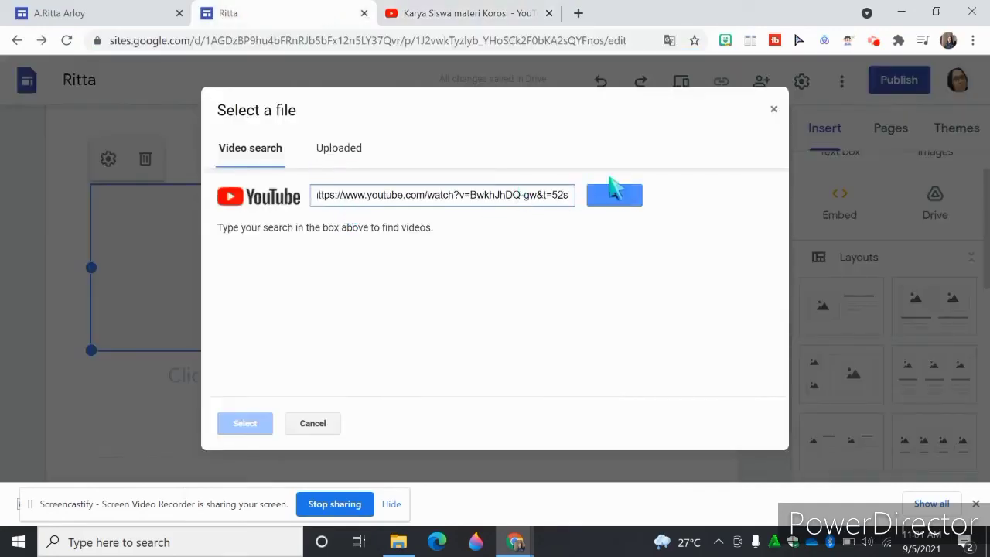
click(613, 189)
click(399, 276)
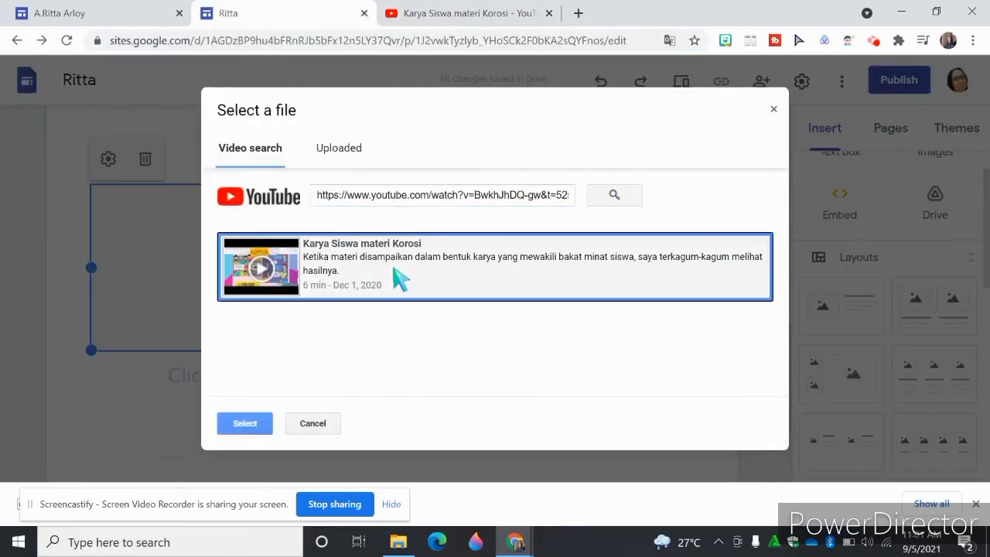
click(240, 426)
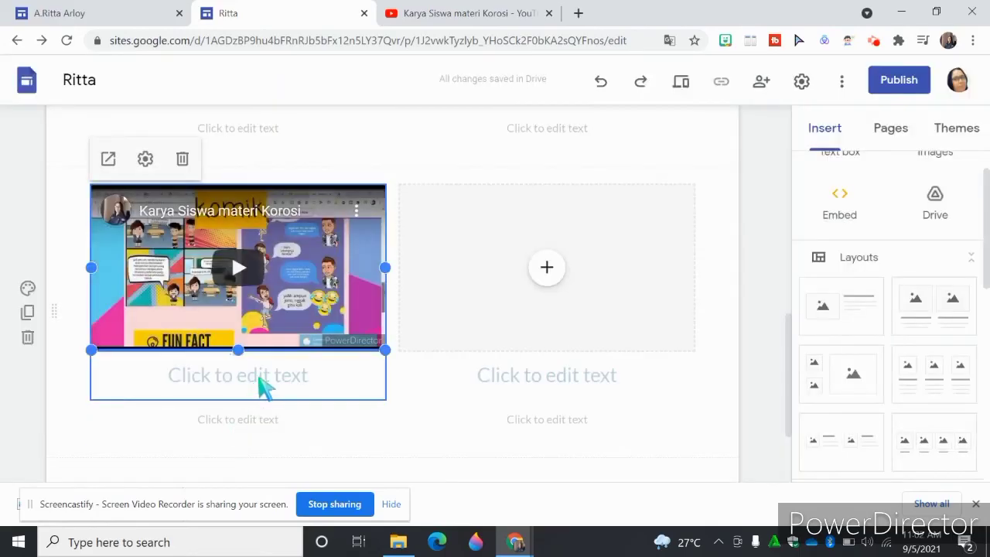
Step: Enter "Hasil karya Modul 1" as the title below the newly embedded video
click(260, 379)
text(Has)
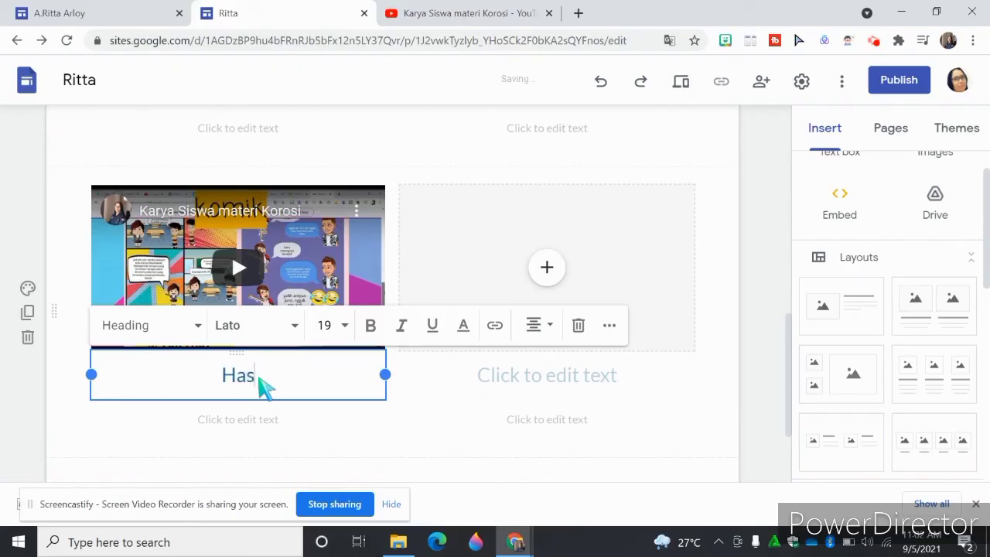
text(il karya M)
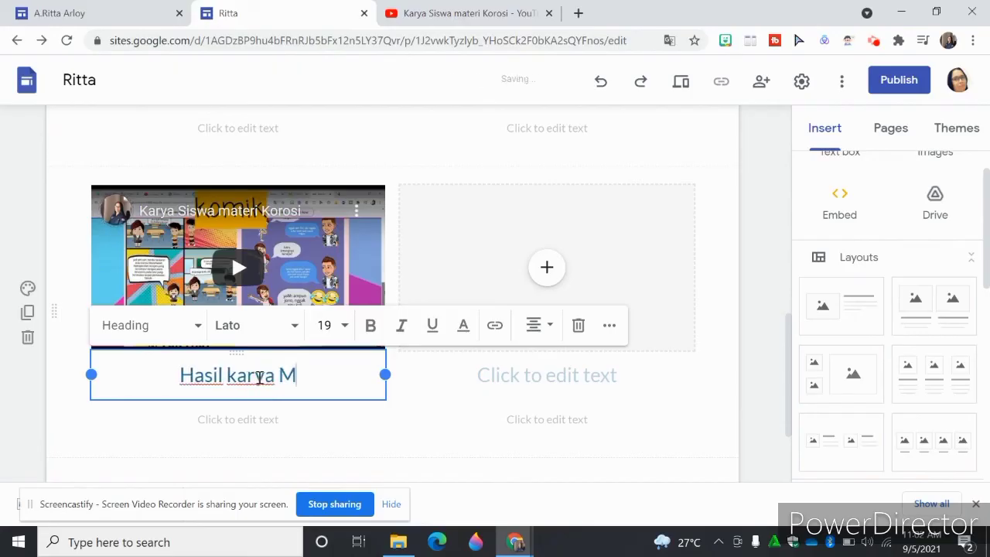
text(odul 1.1)
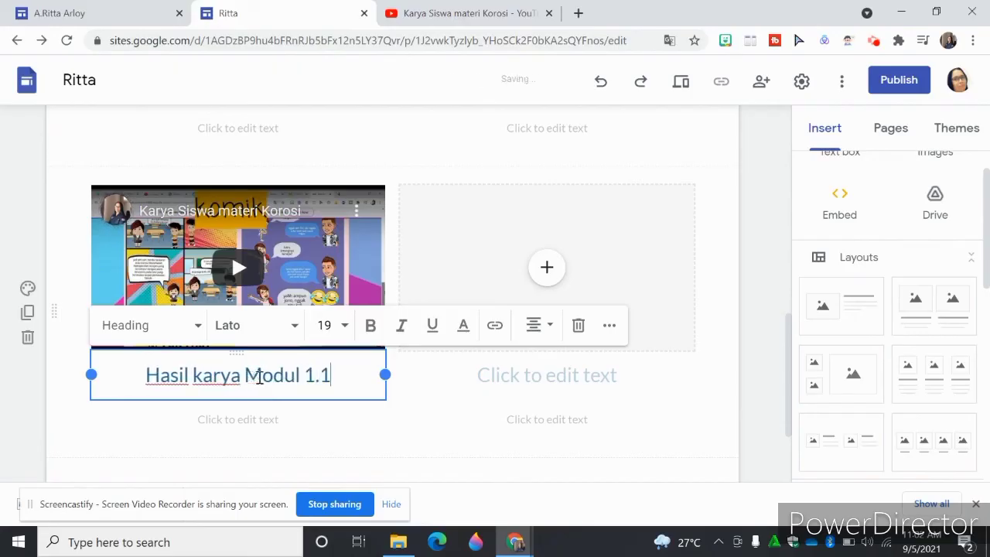
key(BackSpace)
key(BackSpace)
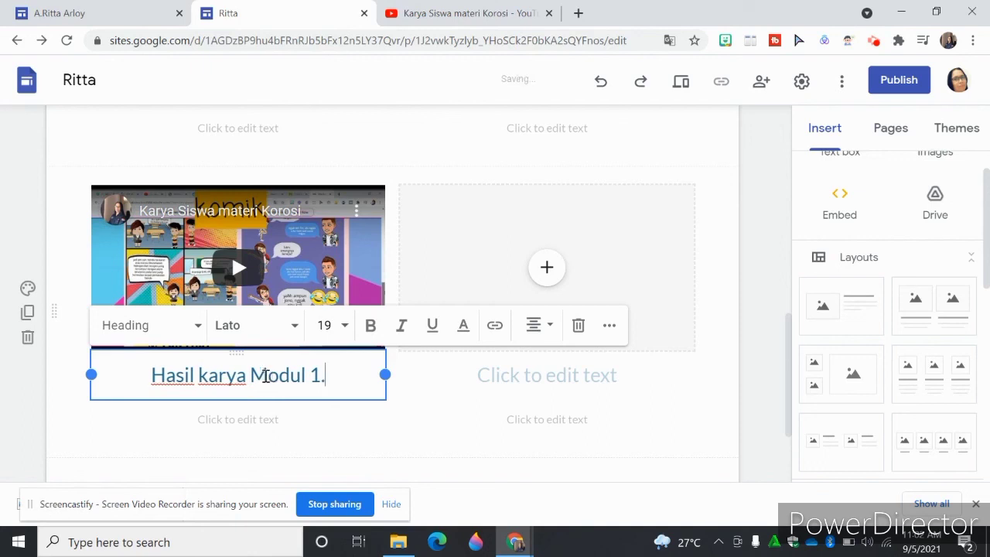
click(748, 337)
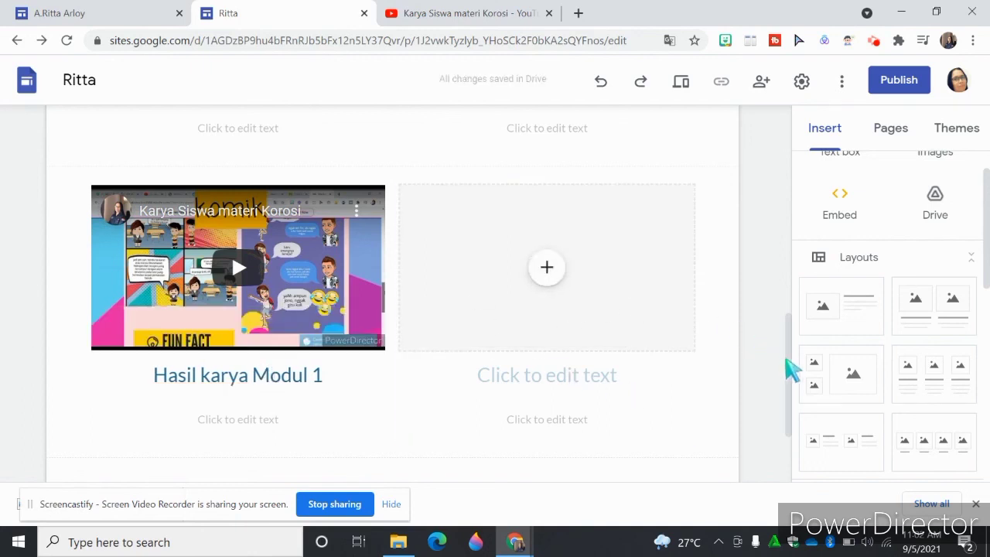
Step: Switch to the Portofolio site, preview it in phone size and look through its home page down to the image buttons
drag(785, 360, 776, 174)
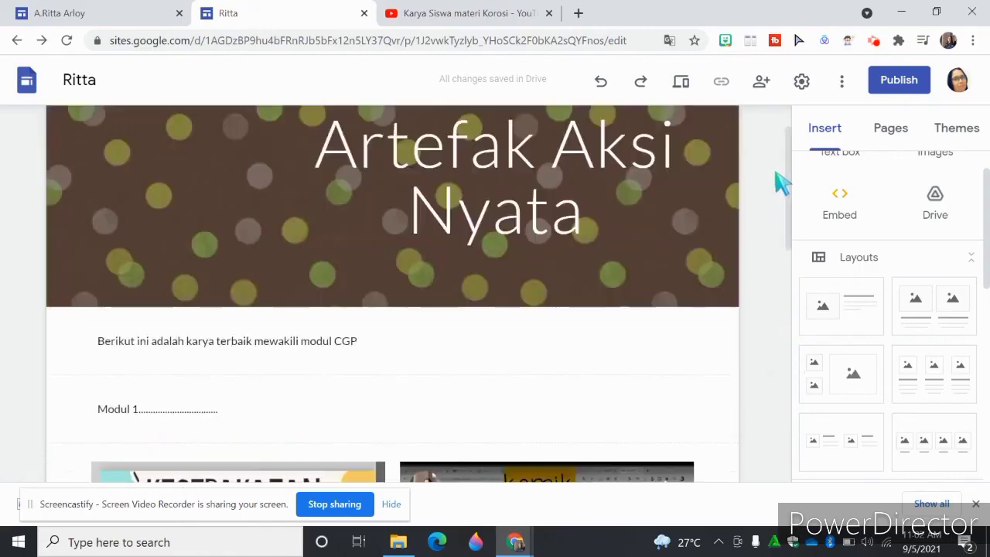
click(79, 14)
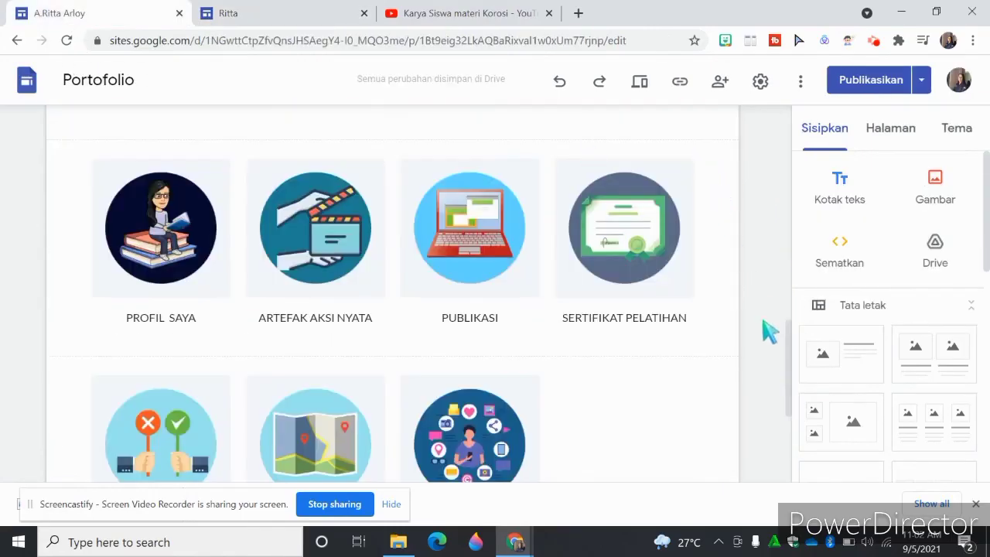
mouse_move(788, 376)
mouse_down()
mouse_move(786, 155)
mouse_move(769, 294)
mouse_move(774, 415)
mouse_move(765, 343)
mouse_move(771, 370)
mouse_up()
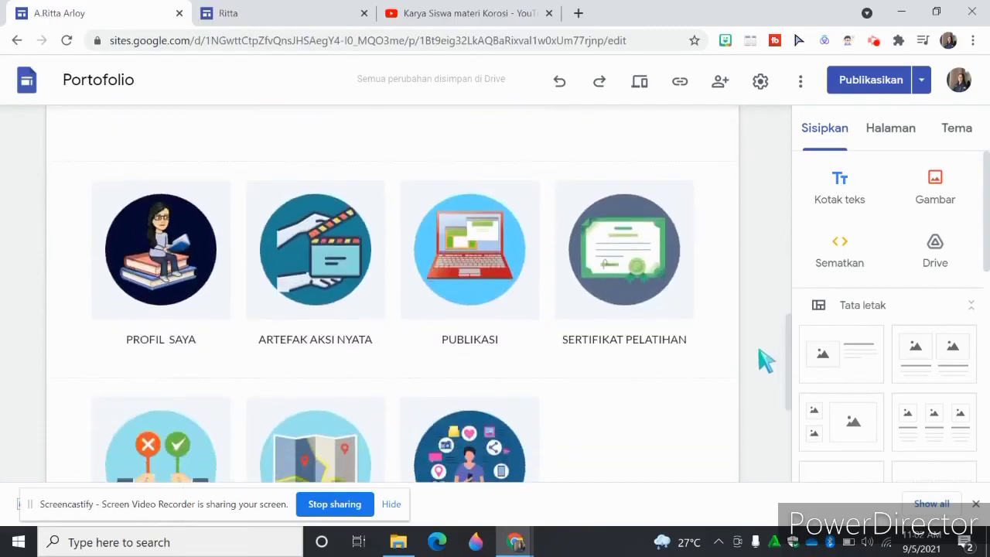
click(639, 92)
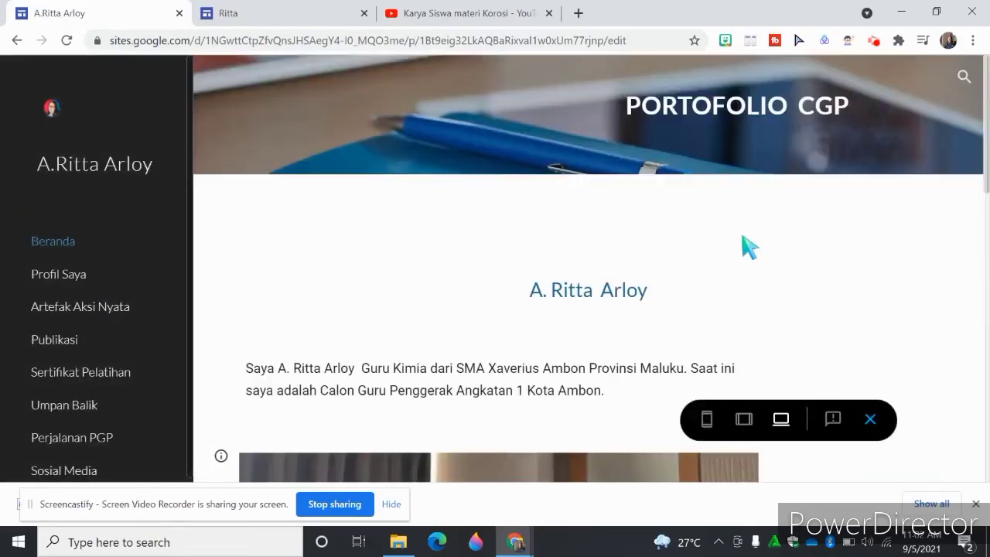
click(706, 419)
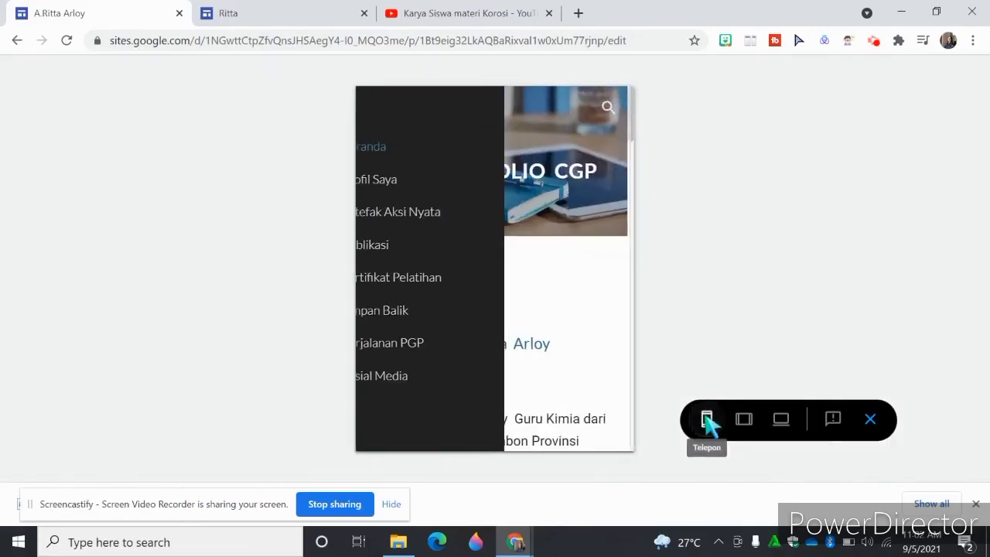
scroll(633, 139, down, 1)
drag(635, 138, 639, 234)
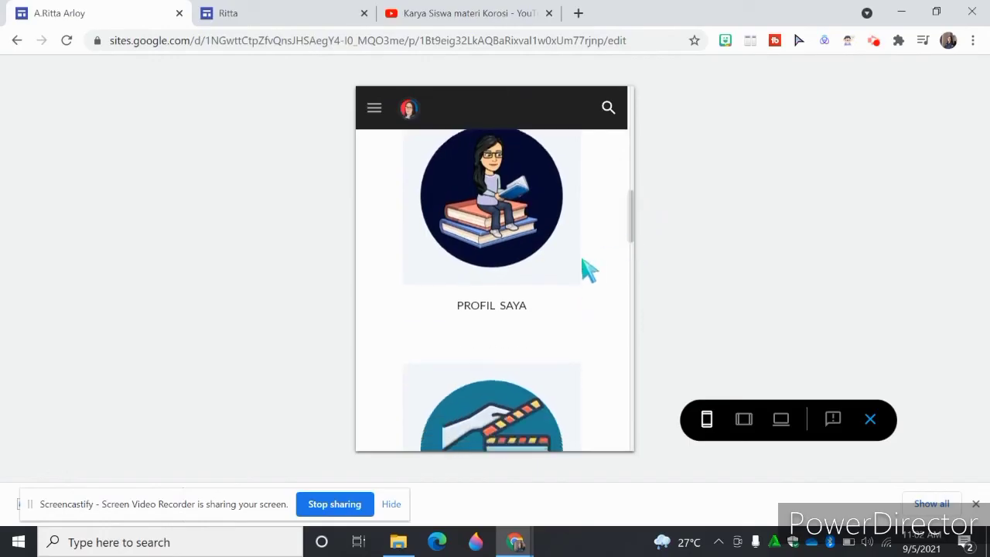
Step: Examine the Profil Saya, Artefak Aksi Nyata and Sosial Media pages in the phone preview
click(502, 232)
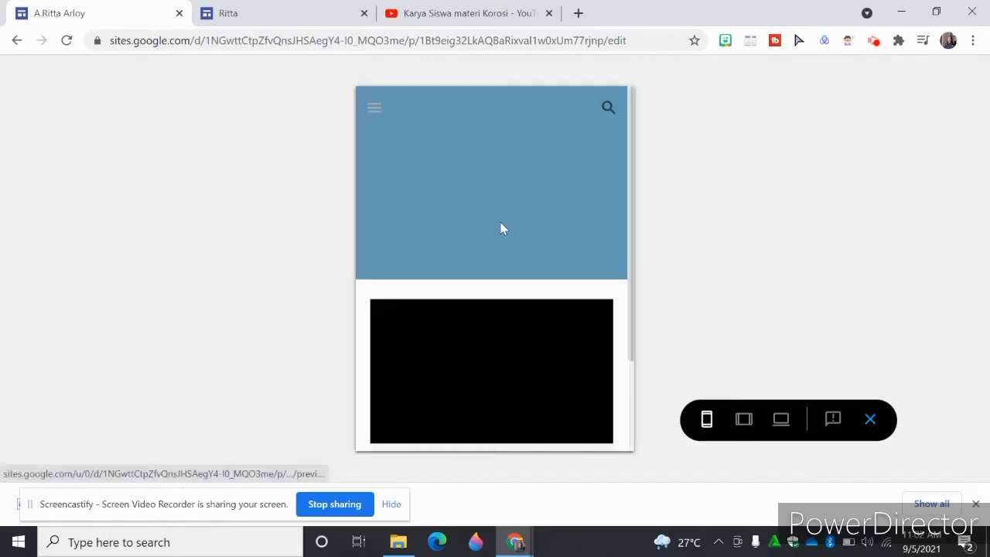
drag(632, 221, 641, 271)
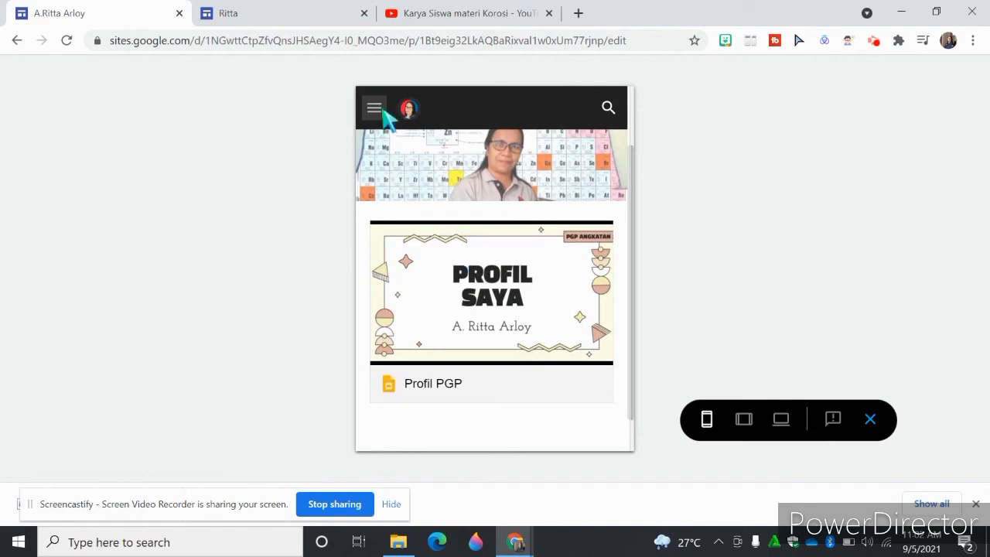
click(377, 109)
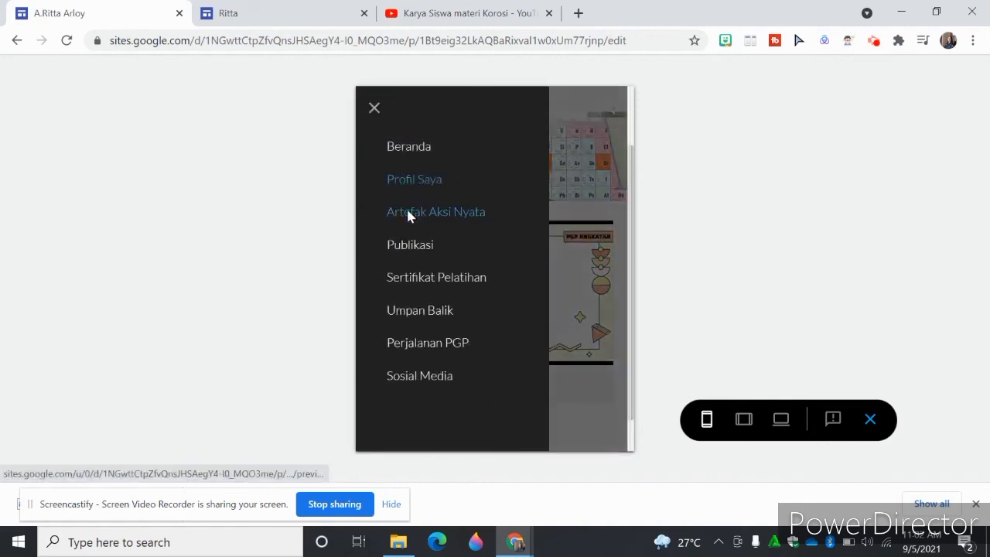
click(408, 216)
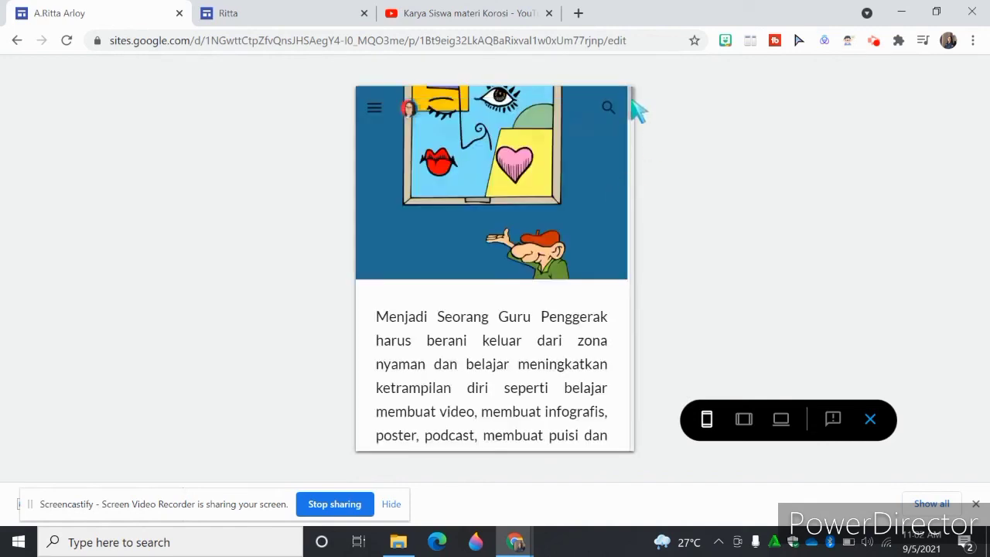
drag(638, 110, 630, 264)
click(376, 108)
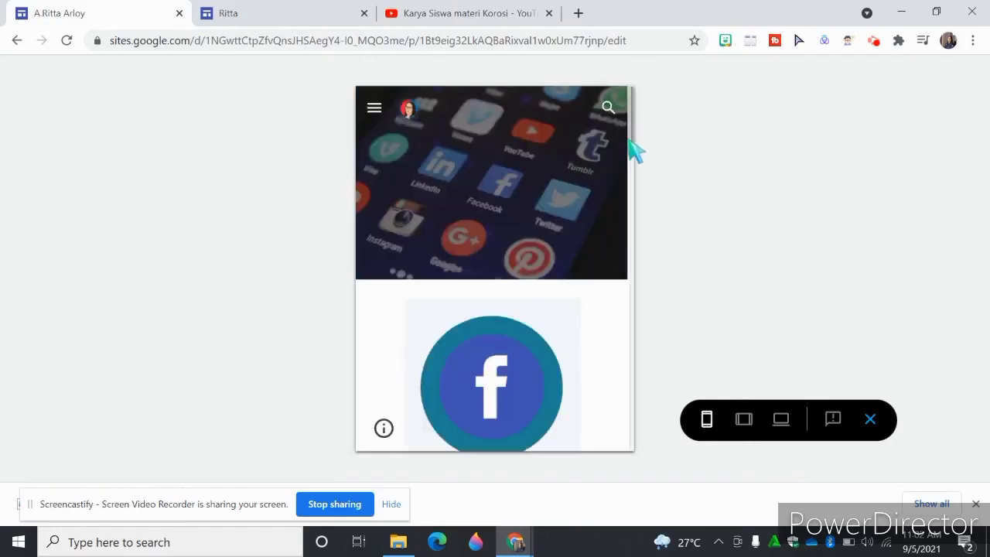
mouse_move(632, 143)
mouse_down()
mouse_move(636, 246)
mouse_move(630, 135)
mouse_up()
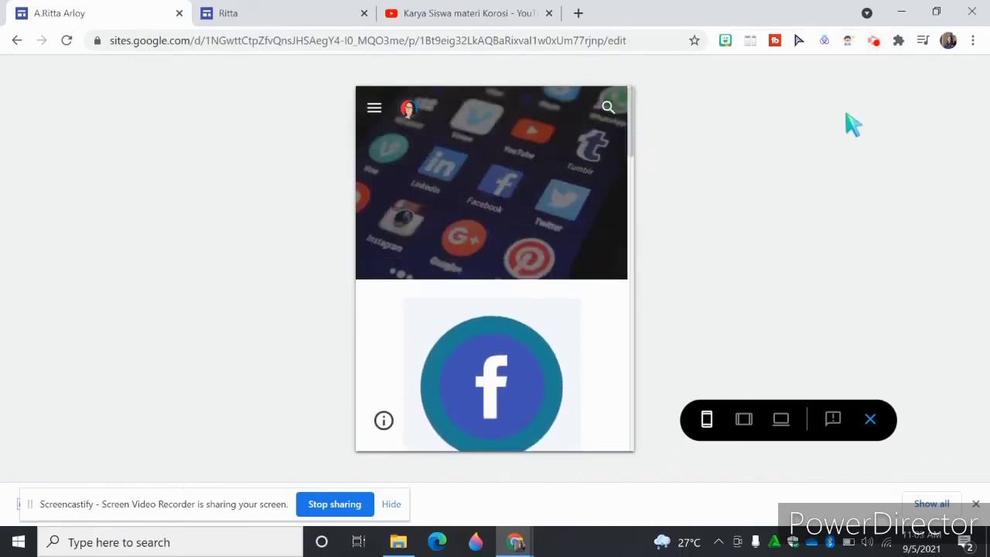